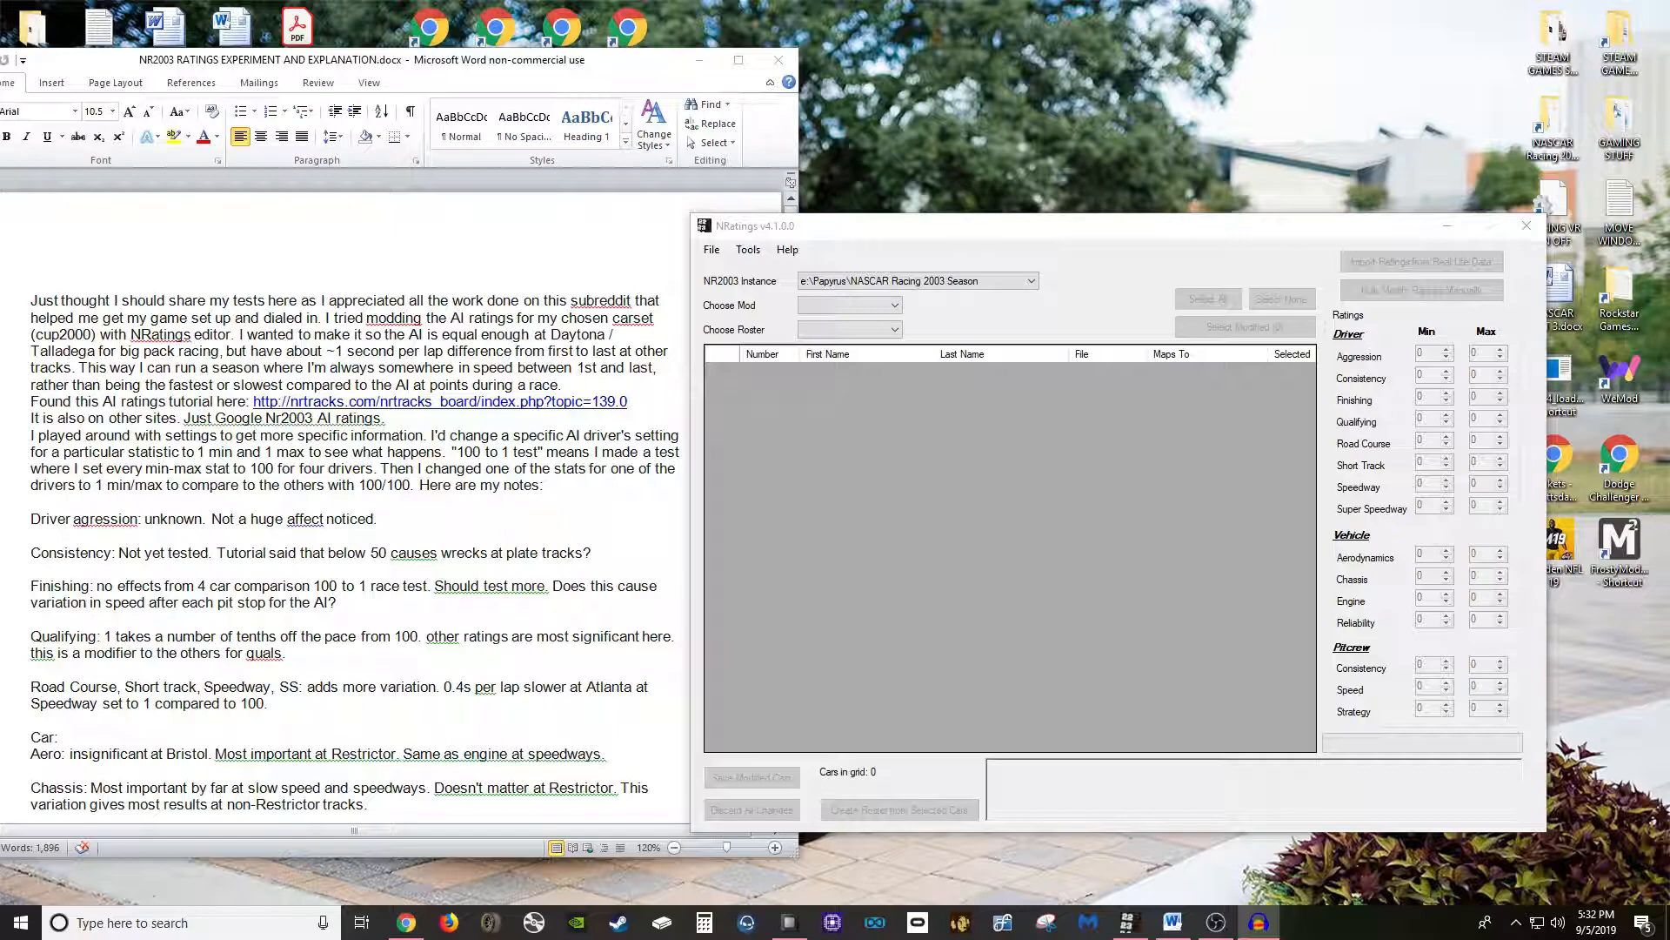
Read the Word notes on the tested driver, car and pit crew ratings.
left_click(31, 301)
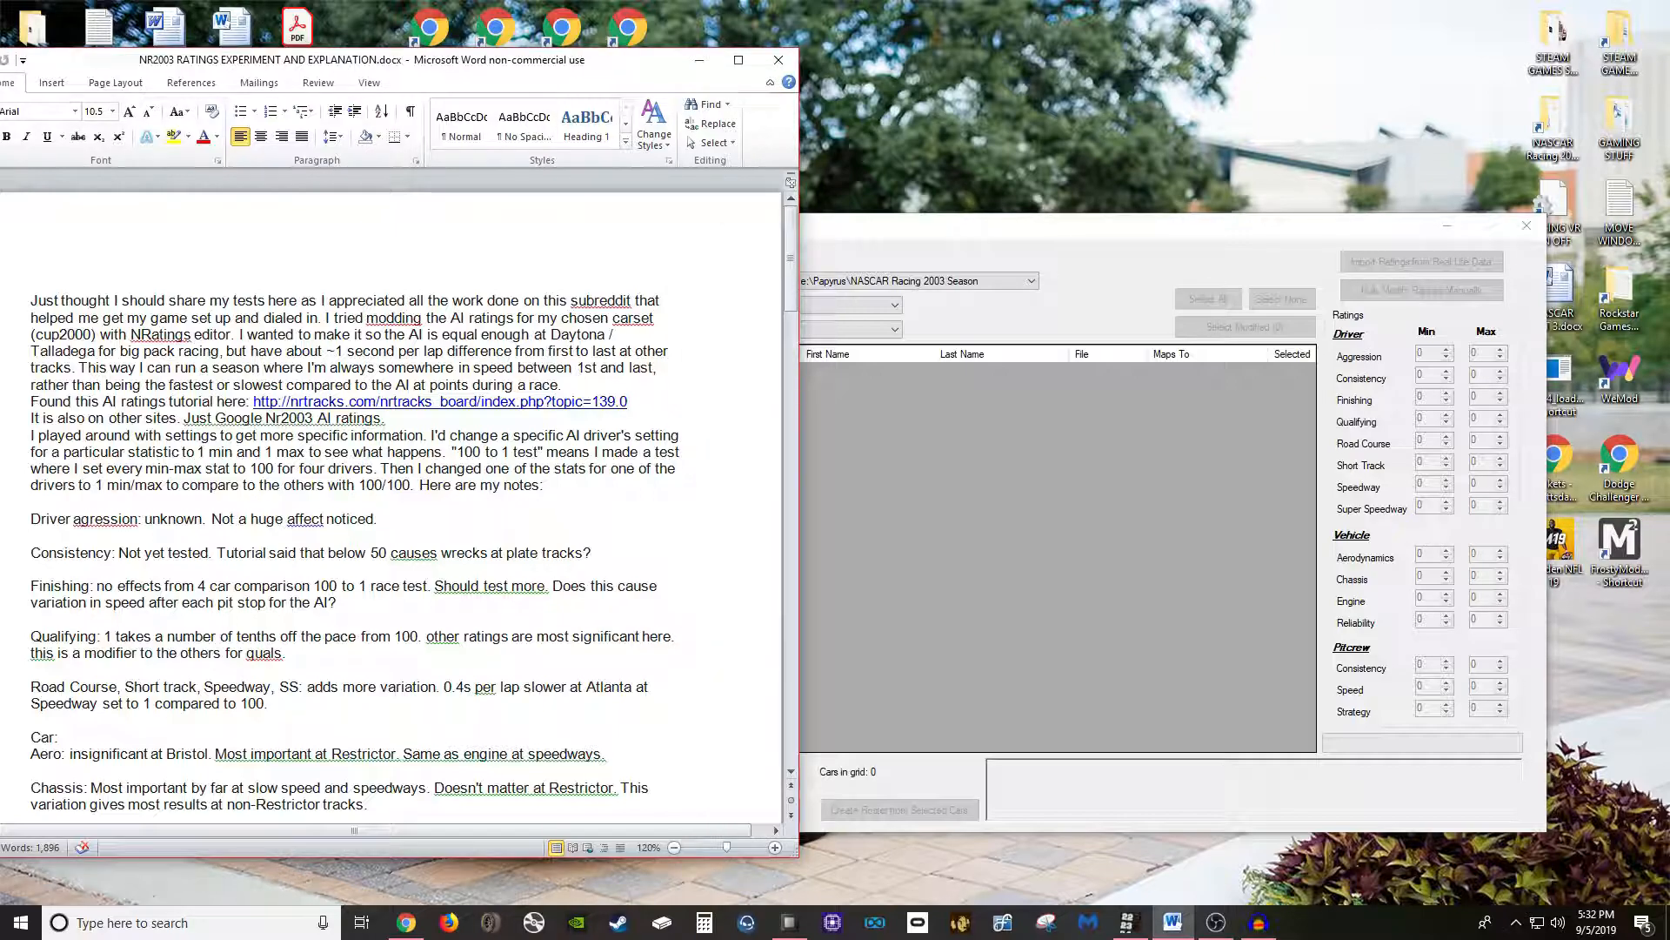
scroll(391, 487, "down", 4)
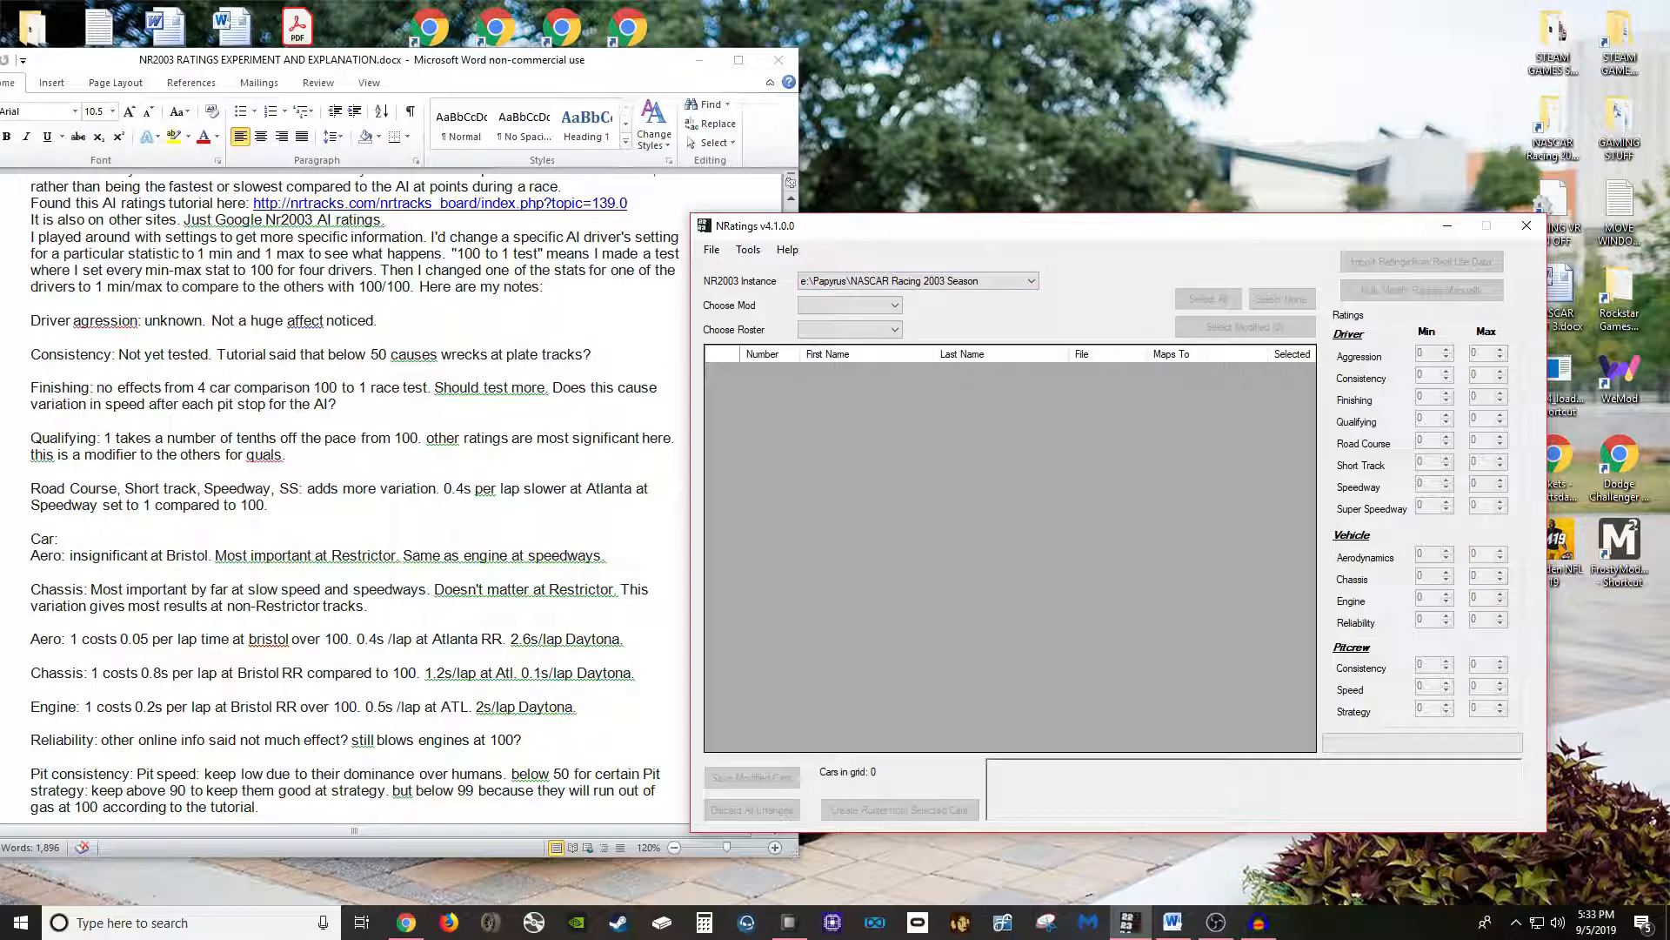
Load the MENCup2019 mod and show its ALL STARS.lst roster in NRatings.
left_click(1031, 281)
left_click(889, 296)
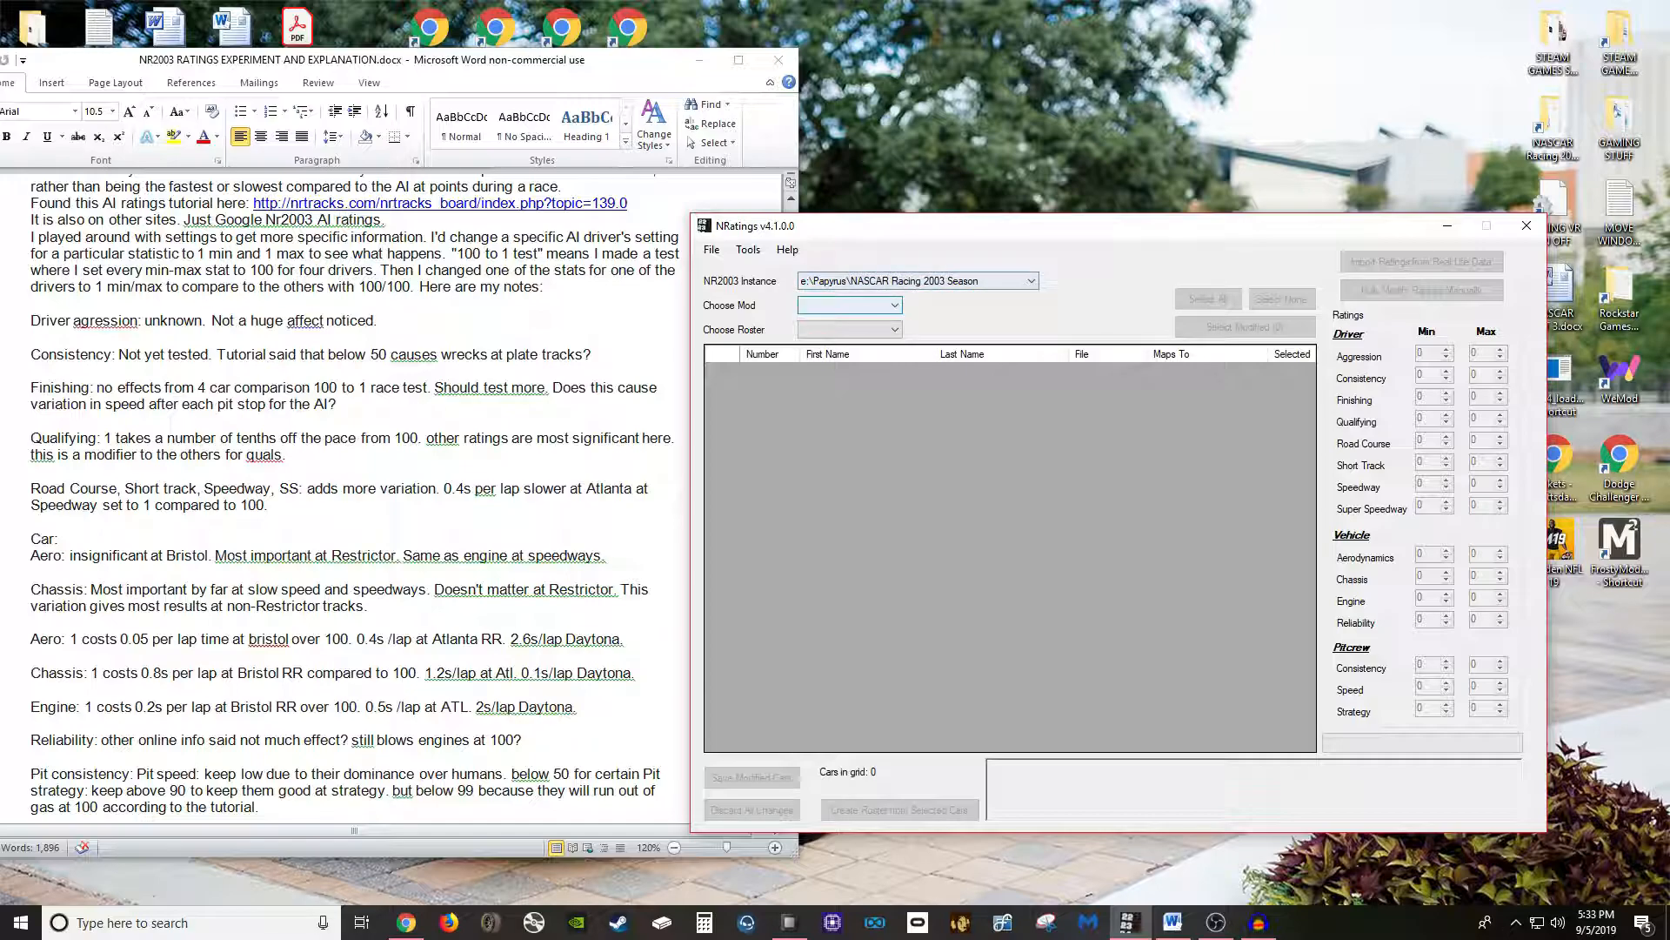
left_click(894, 305)
key("Down")
key("Down")
key("Down")
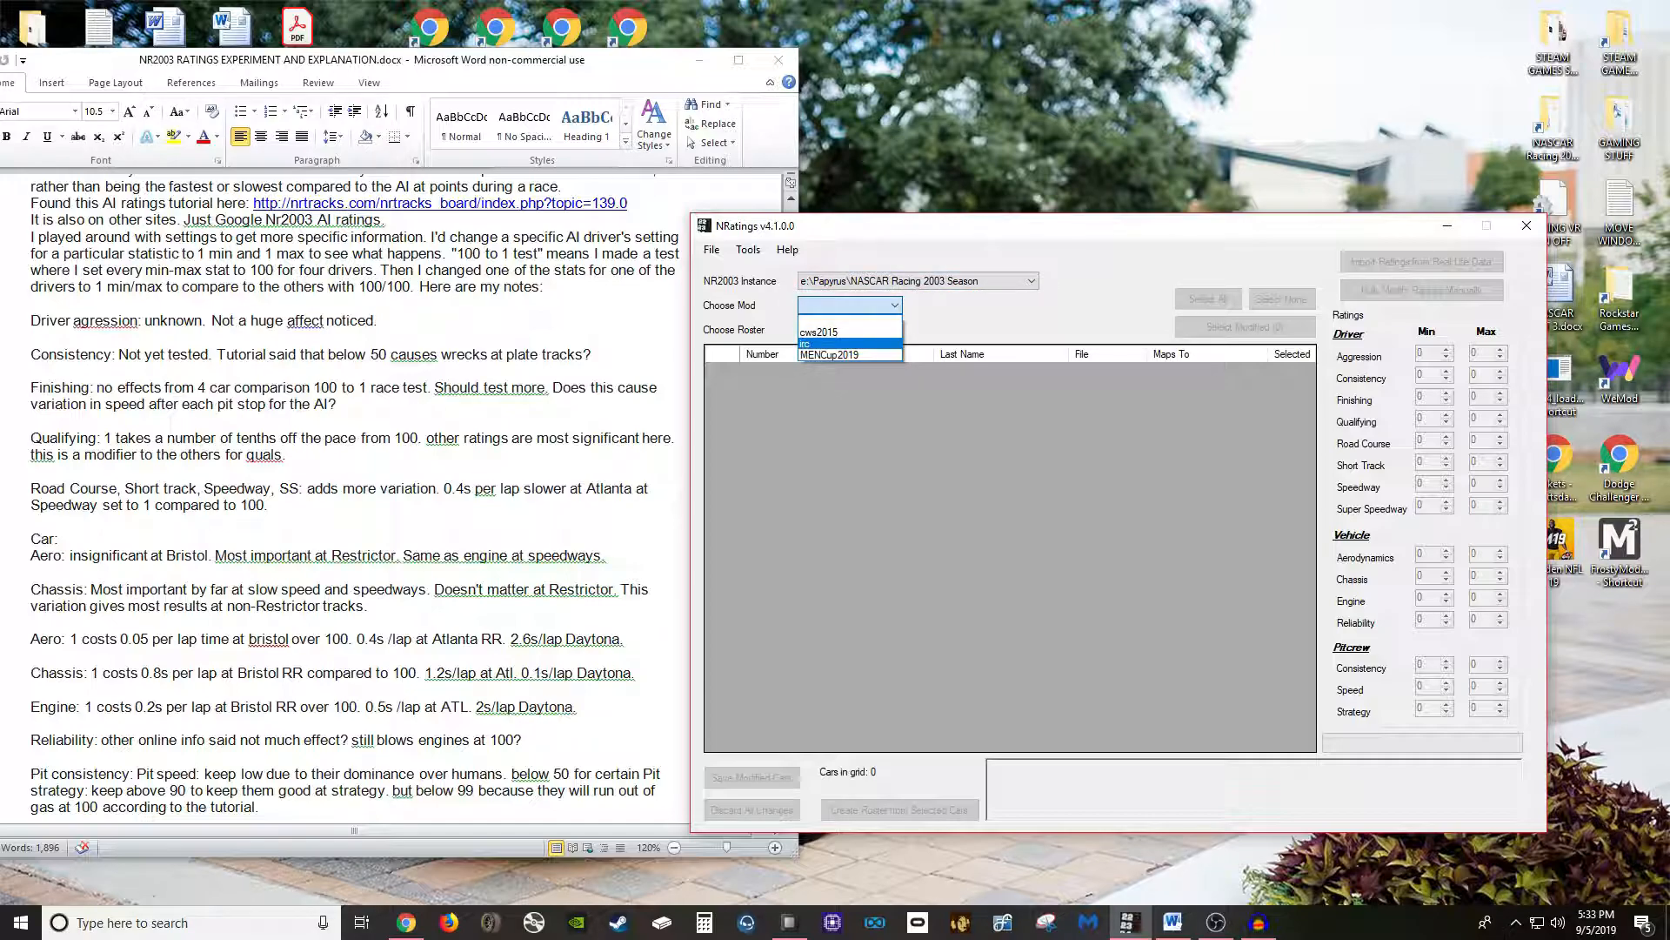
key("Return")
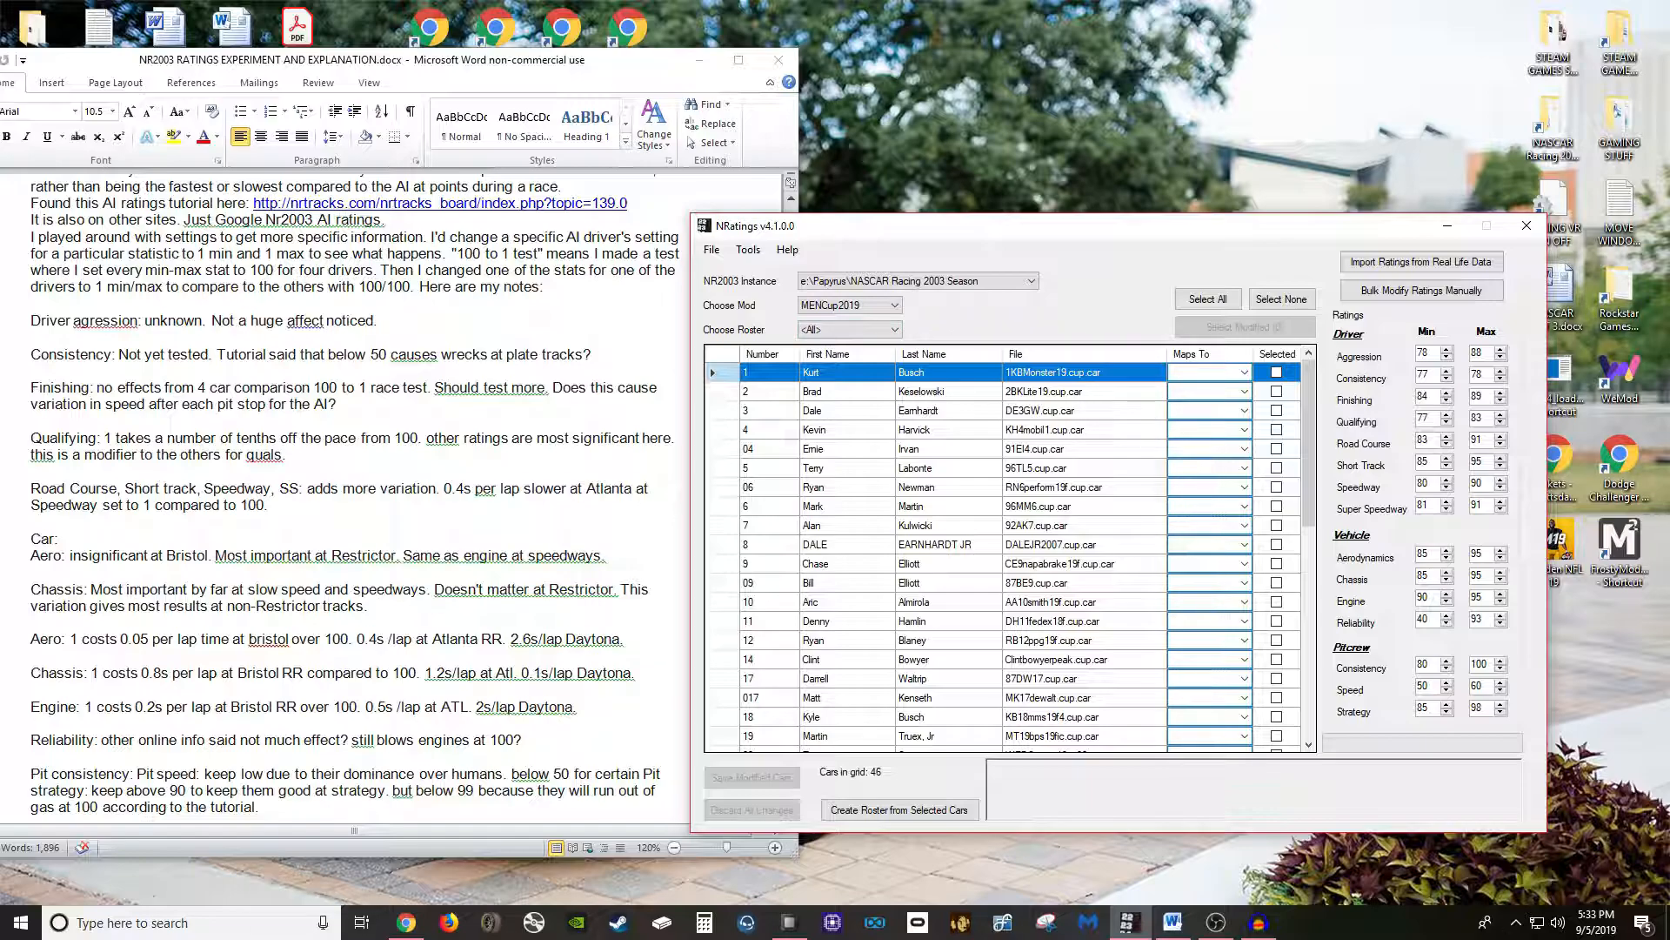
left_click(849, 329)
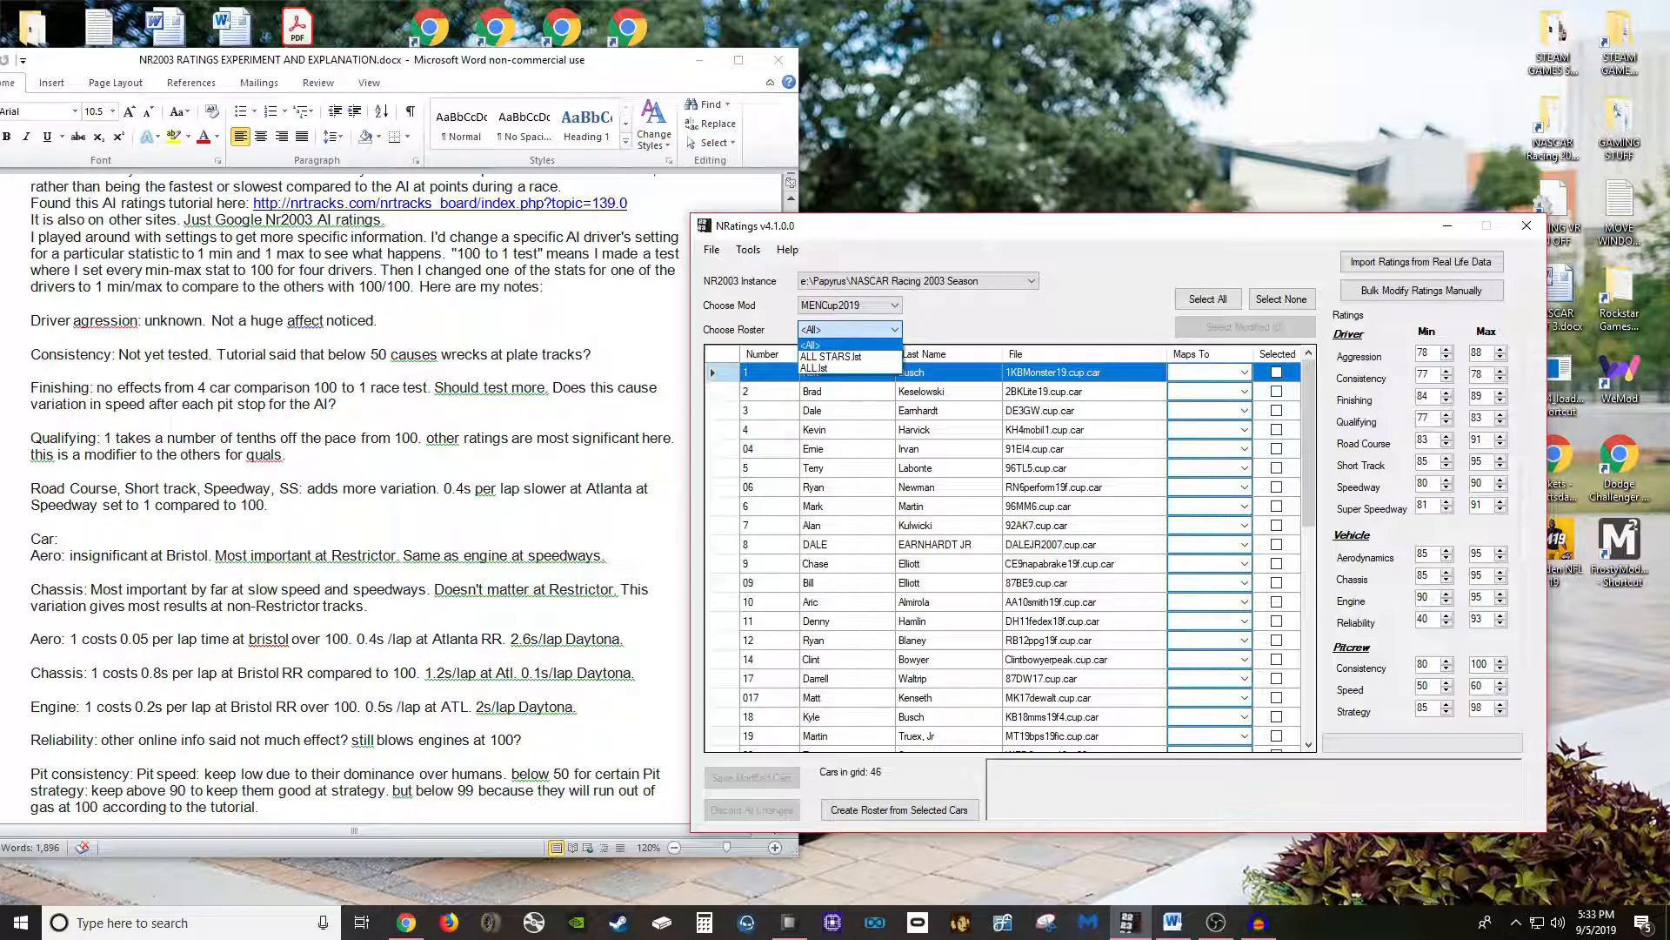
left_click(832, 357)
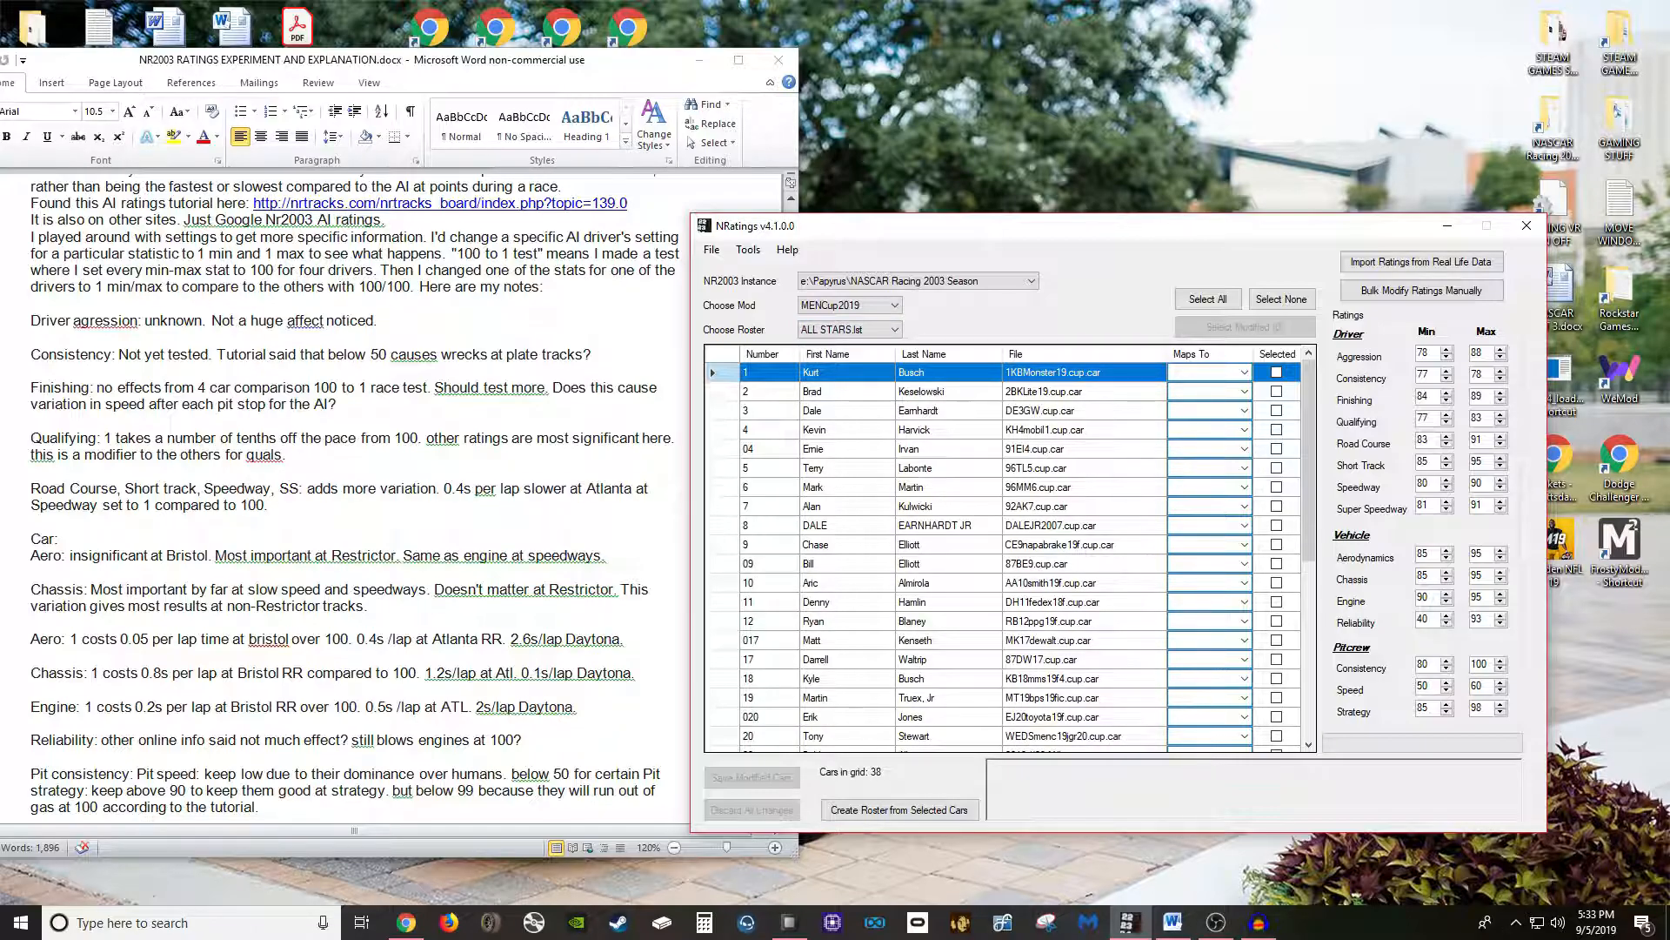
Examine the driver, vehicle and pit crew ratings of cars 20, 024, 3, 4 and 24 in the roster.
scroll(1004, 554, "down", 6)
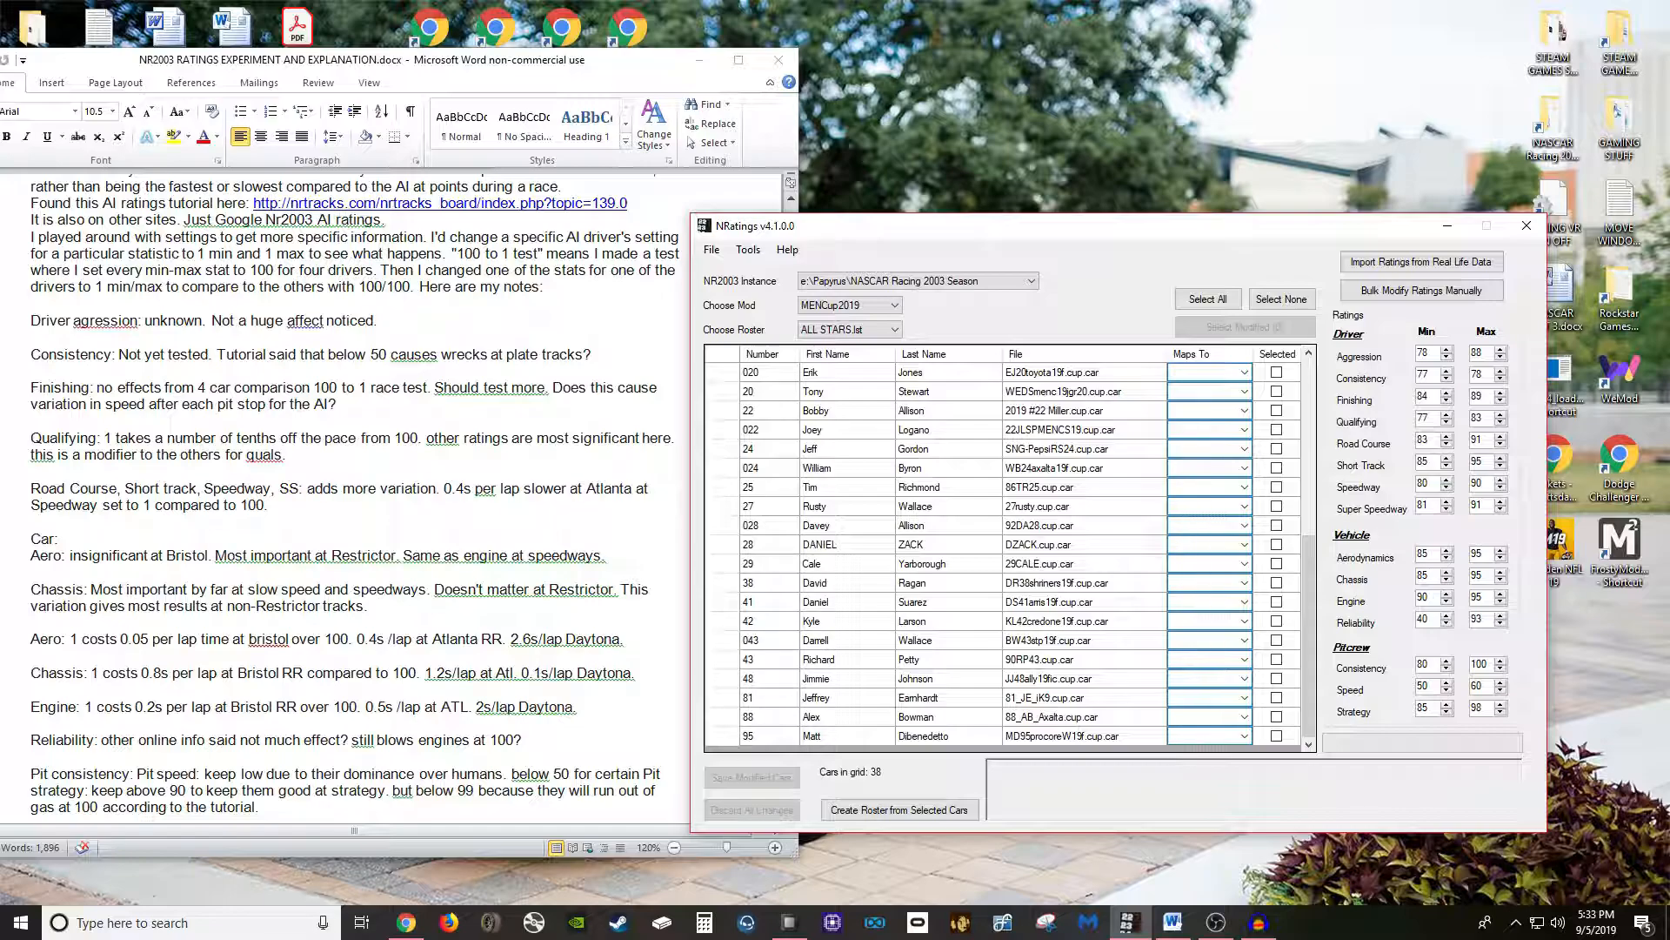
left_click(914, 392)
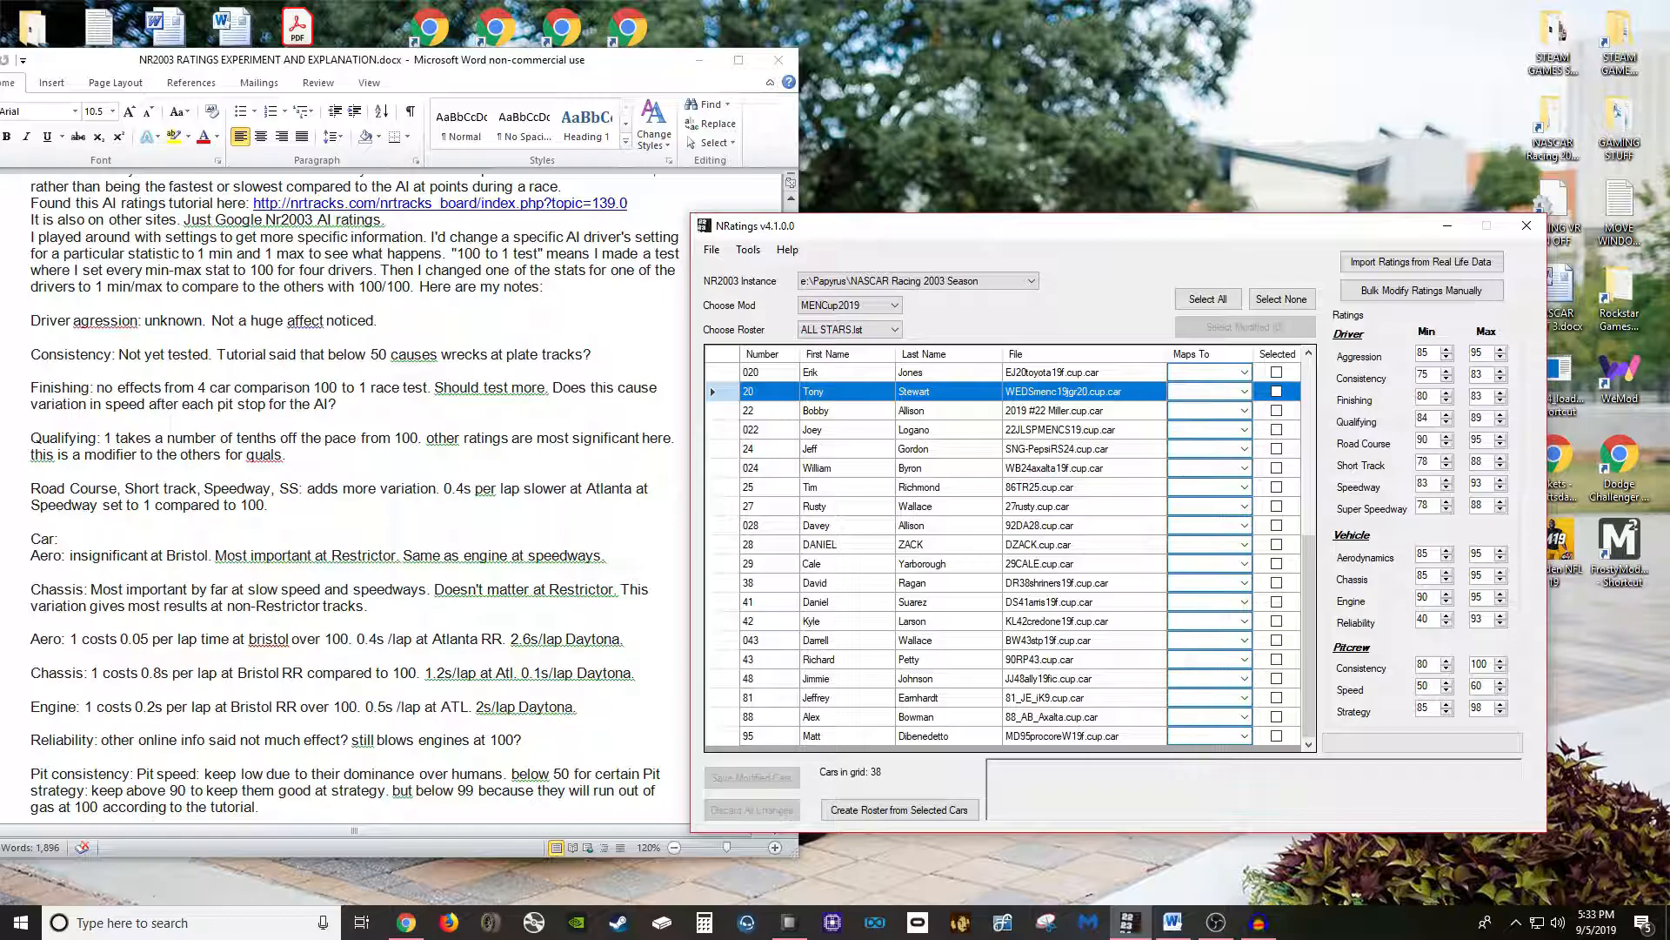
left_click(914, 468)
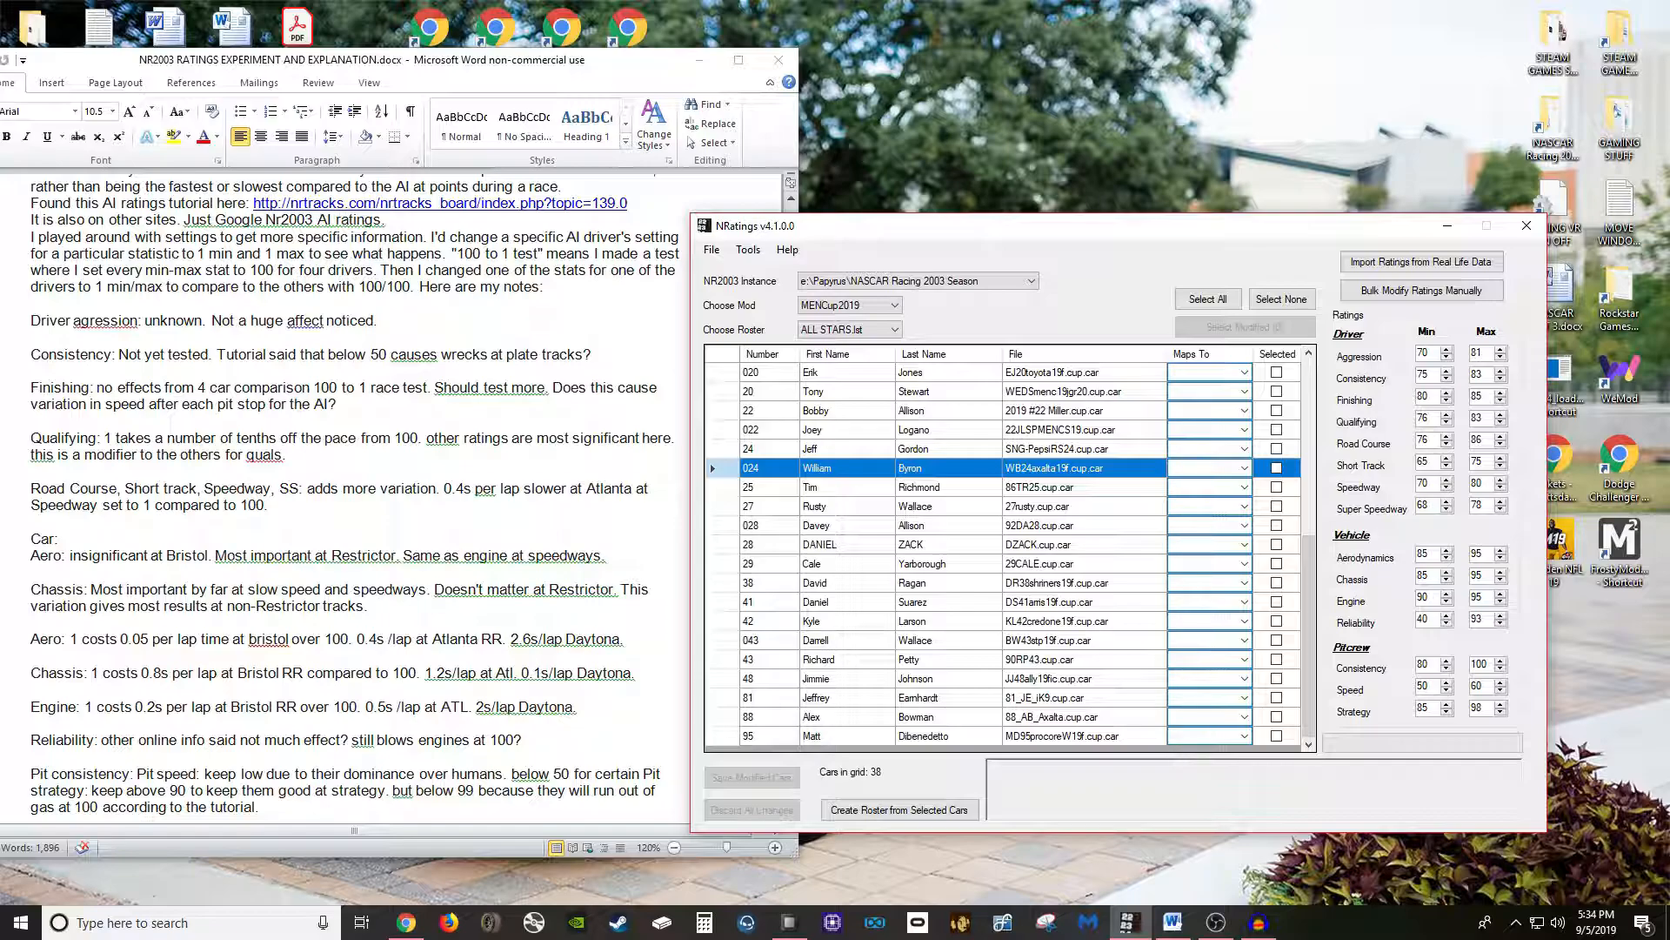
scroll(913, 468, "up", 6)
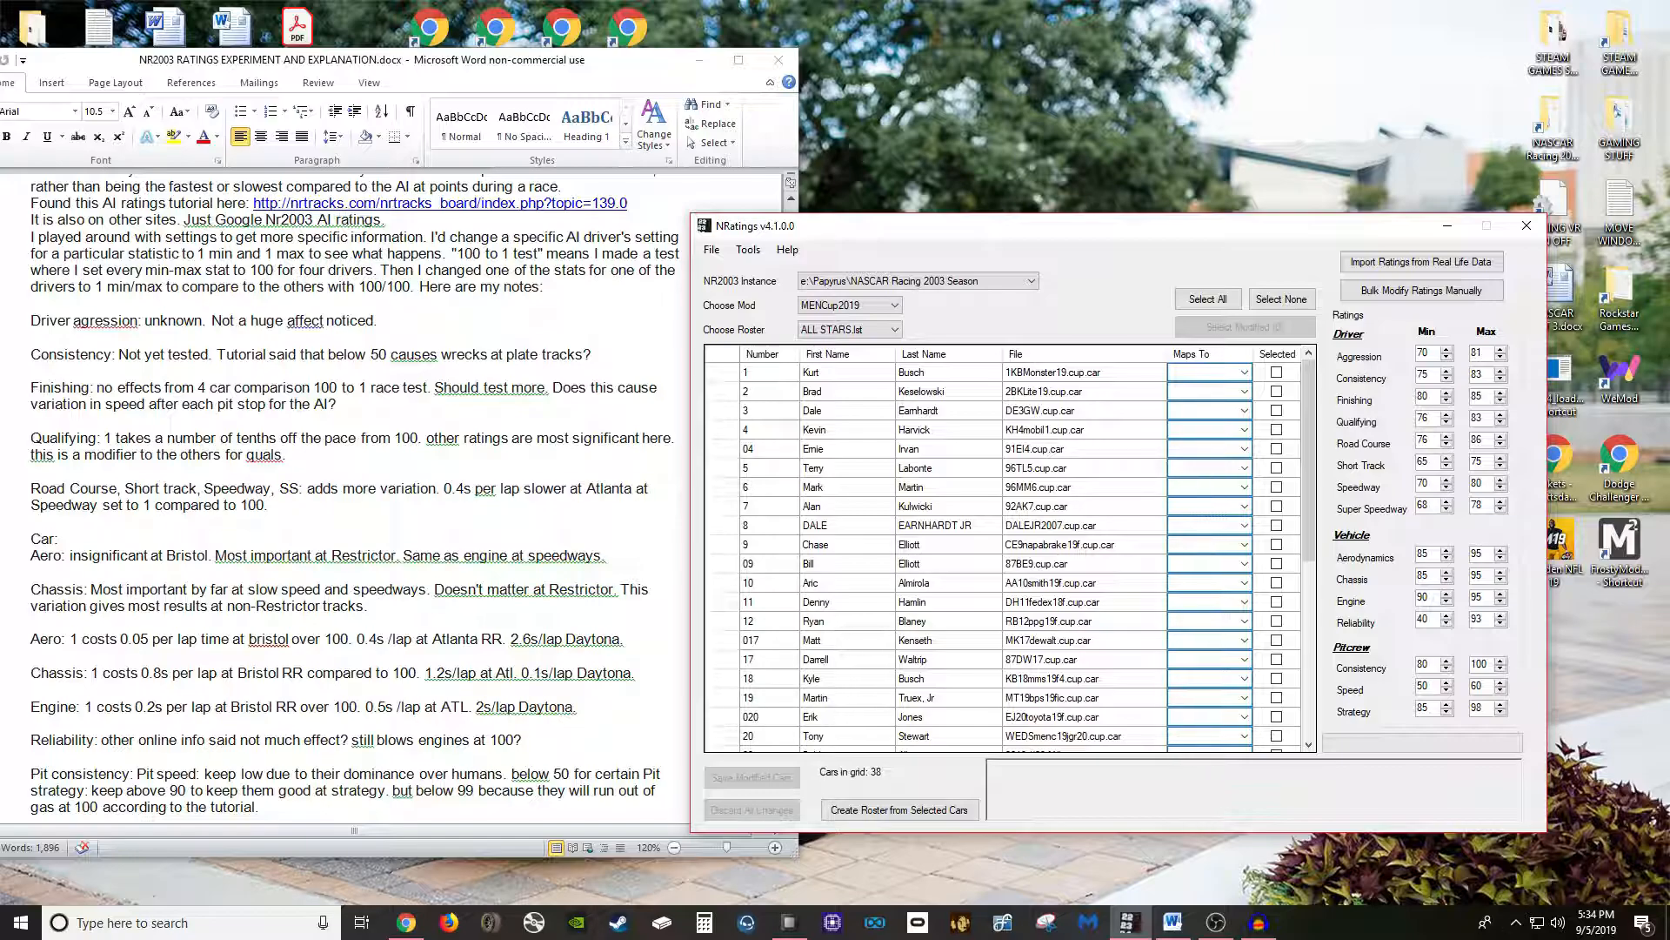
left_click(924, 411)
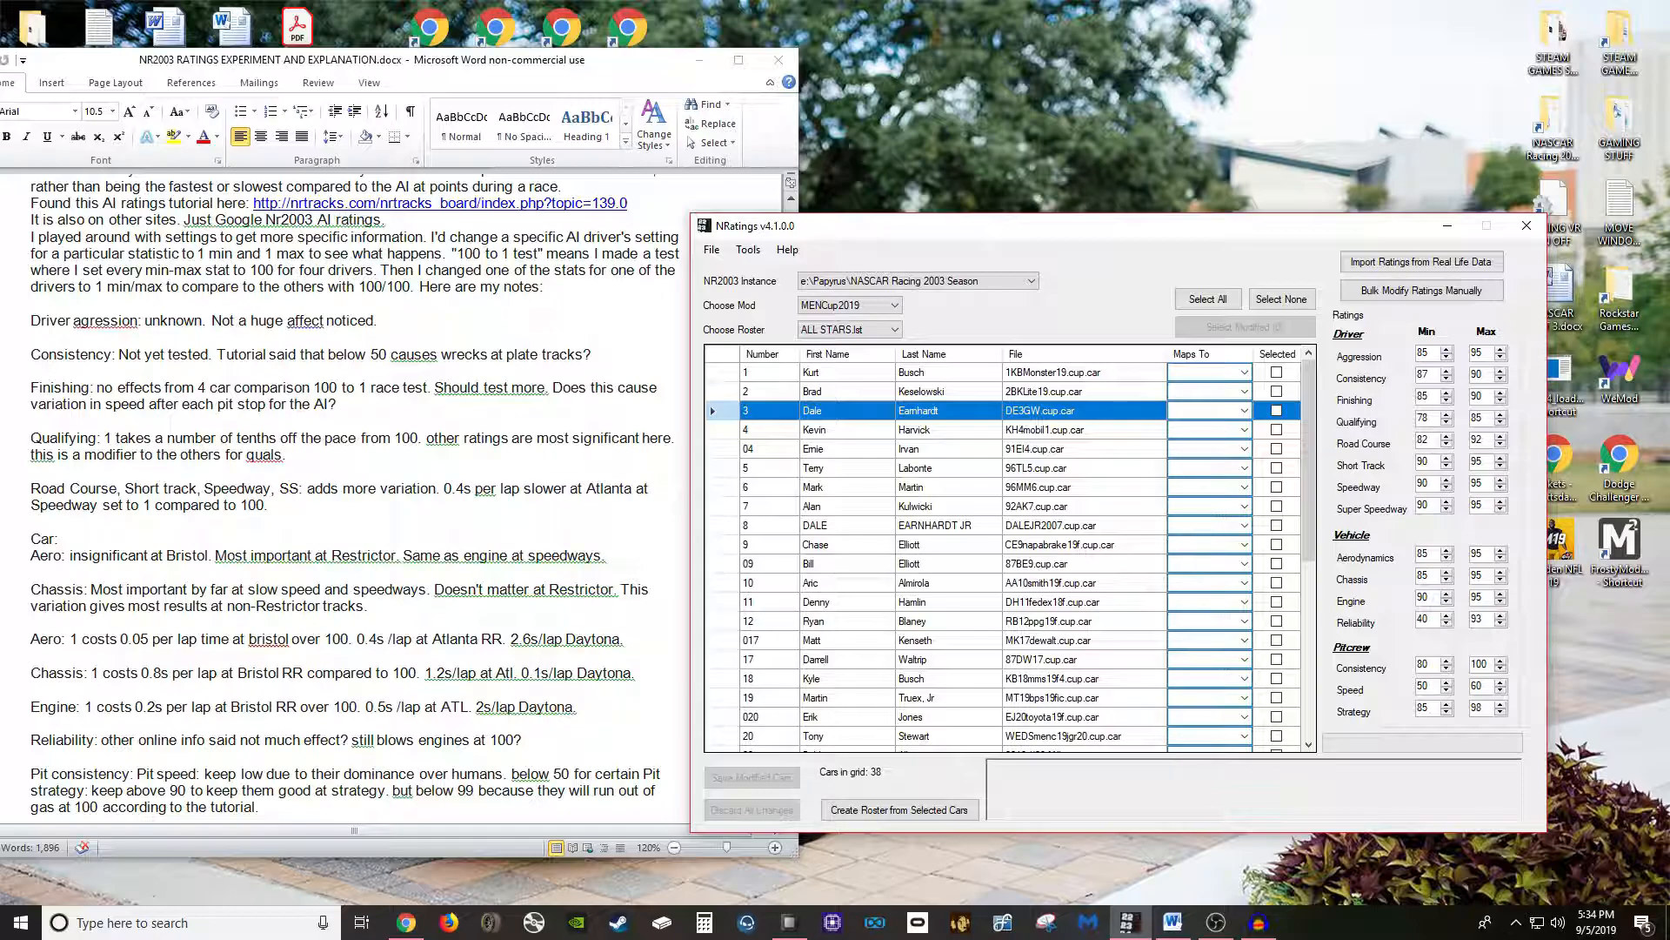
left_click(826, 430)
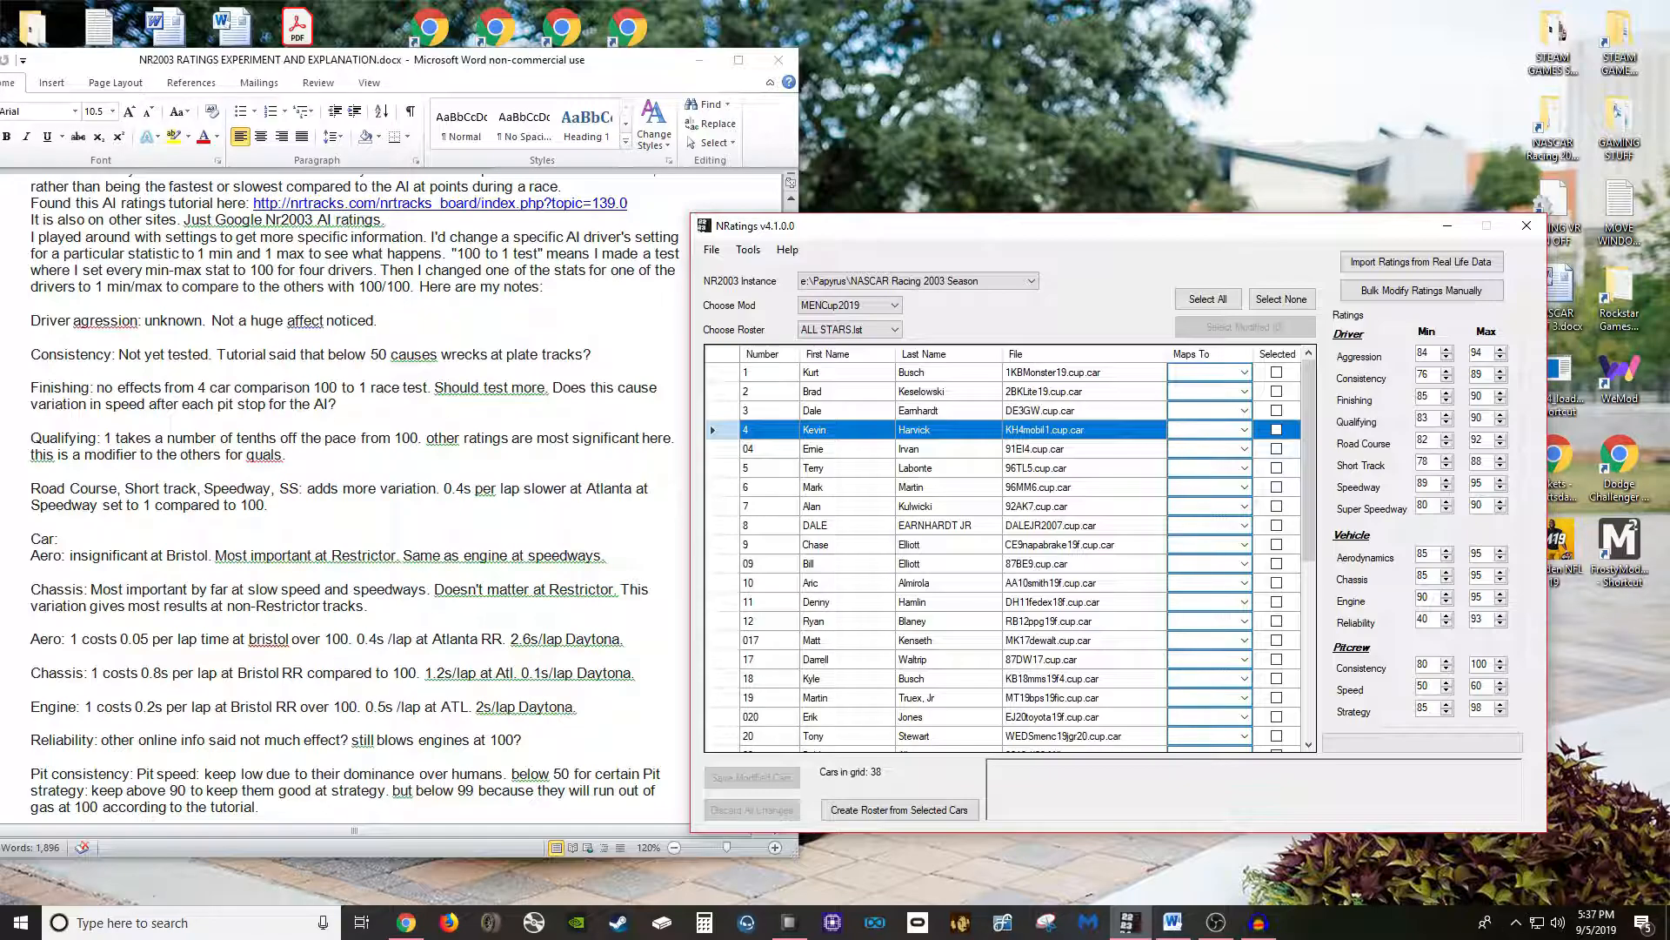
scroll(1009, 557, "down", 3)
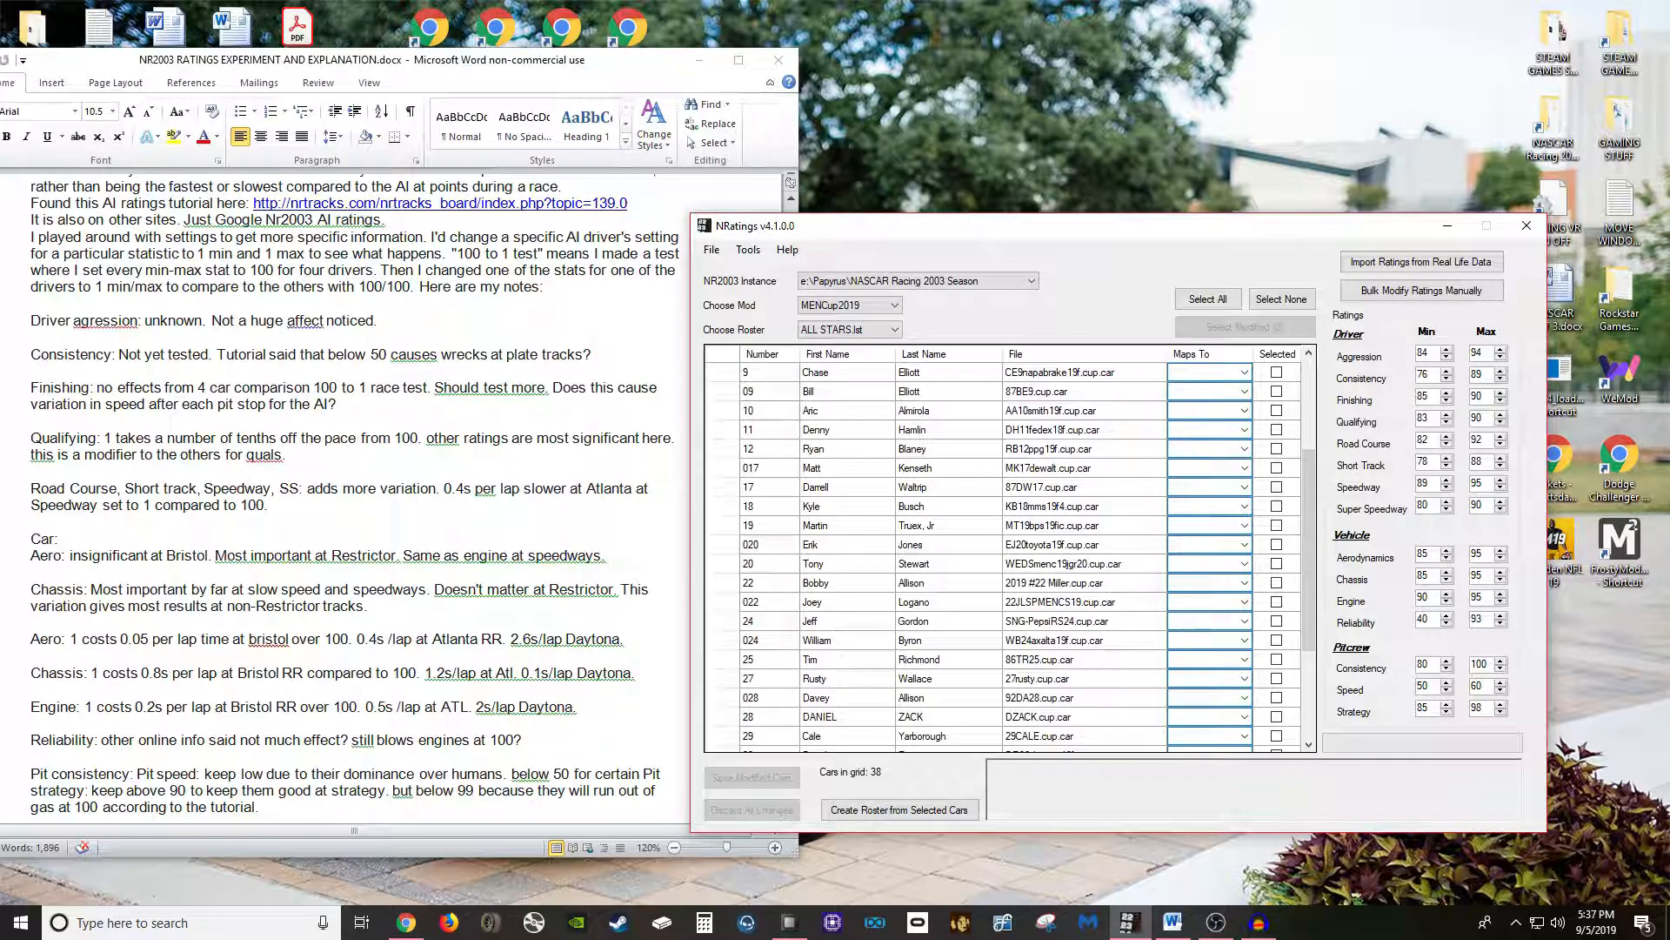
left_click(914, 621)
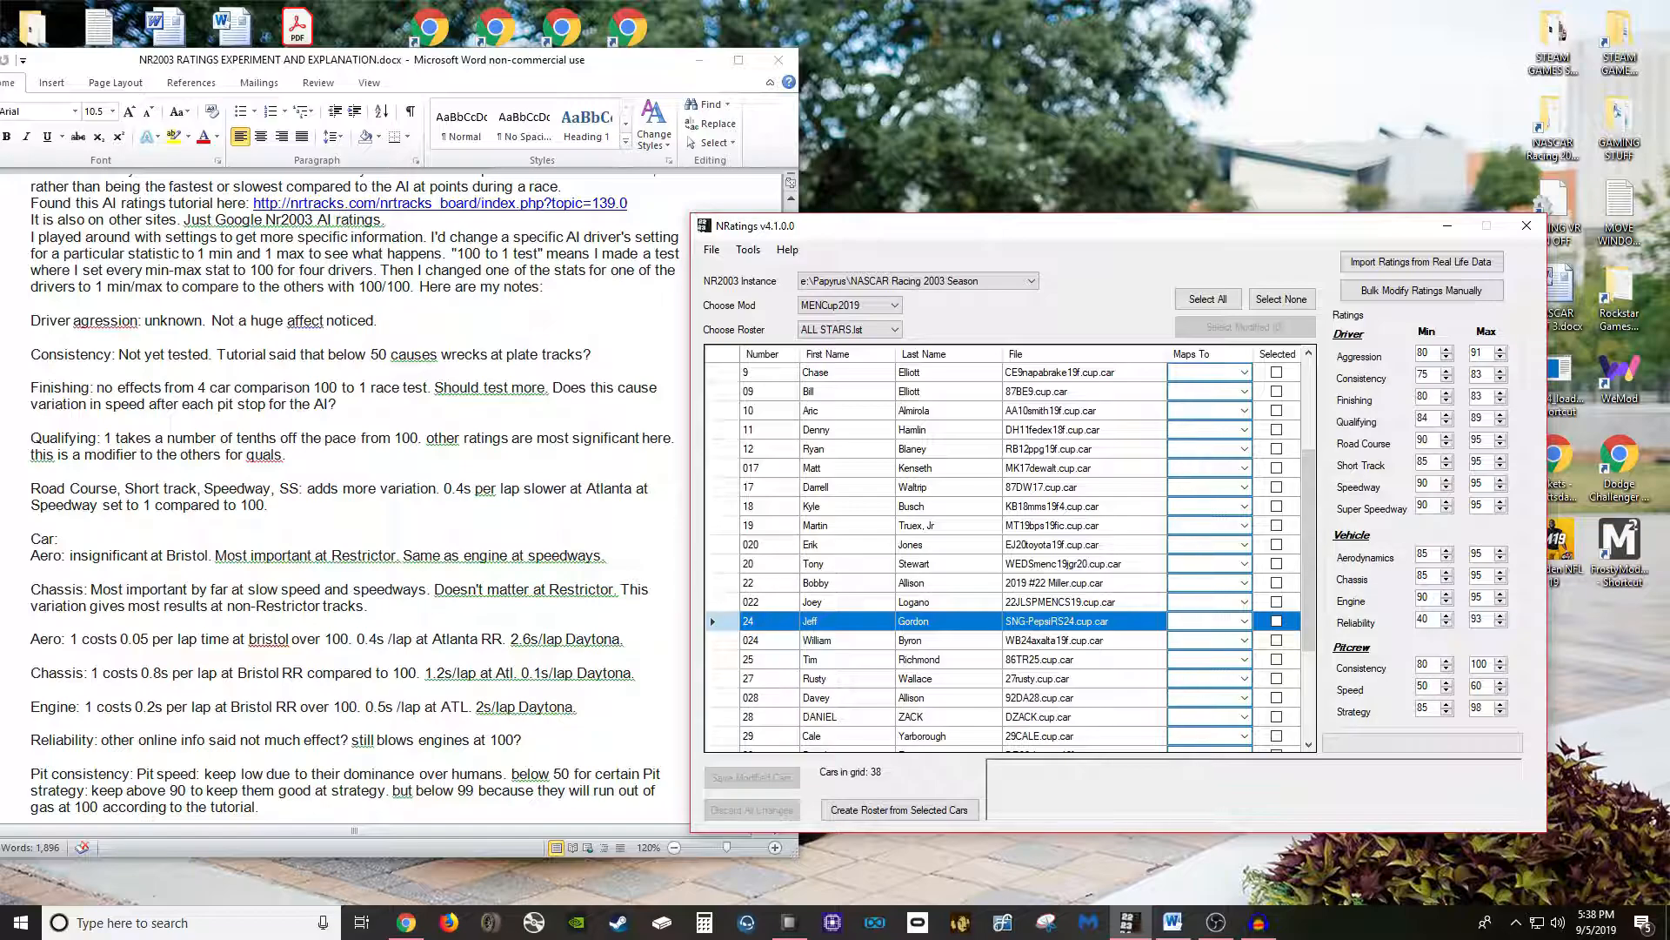
Read the Word notes on pit strategy, track-type rating spread, AI field size, and engine and aero settings.
scroll(355, 492, "down", 2)
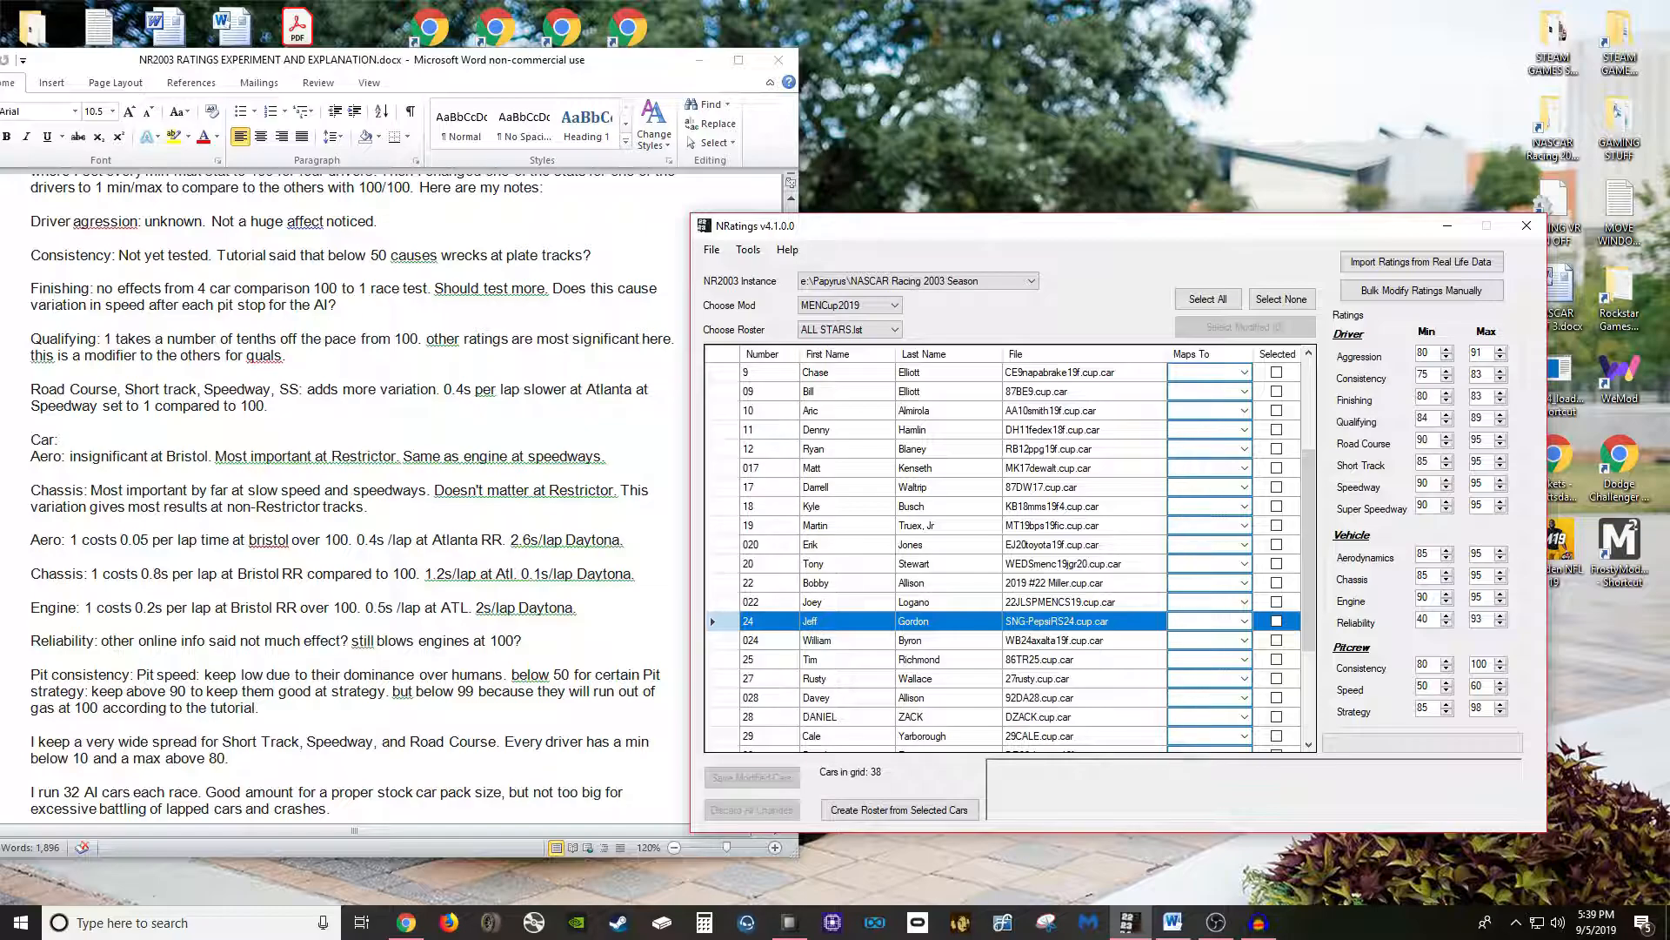
scroll(348, 496, "down", 1)
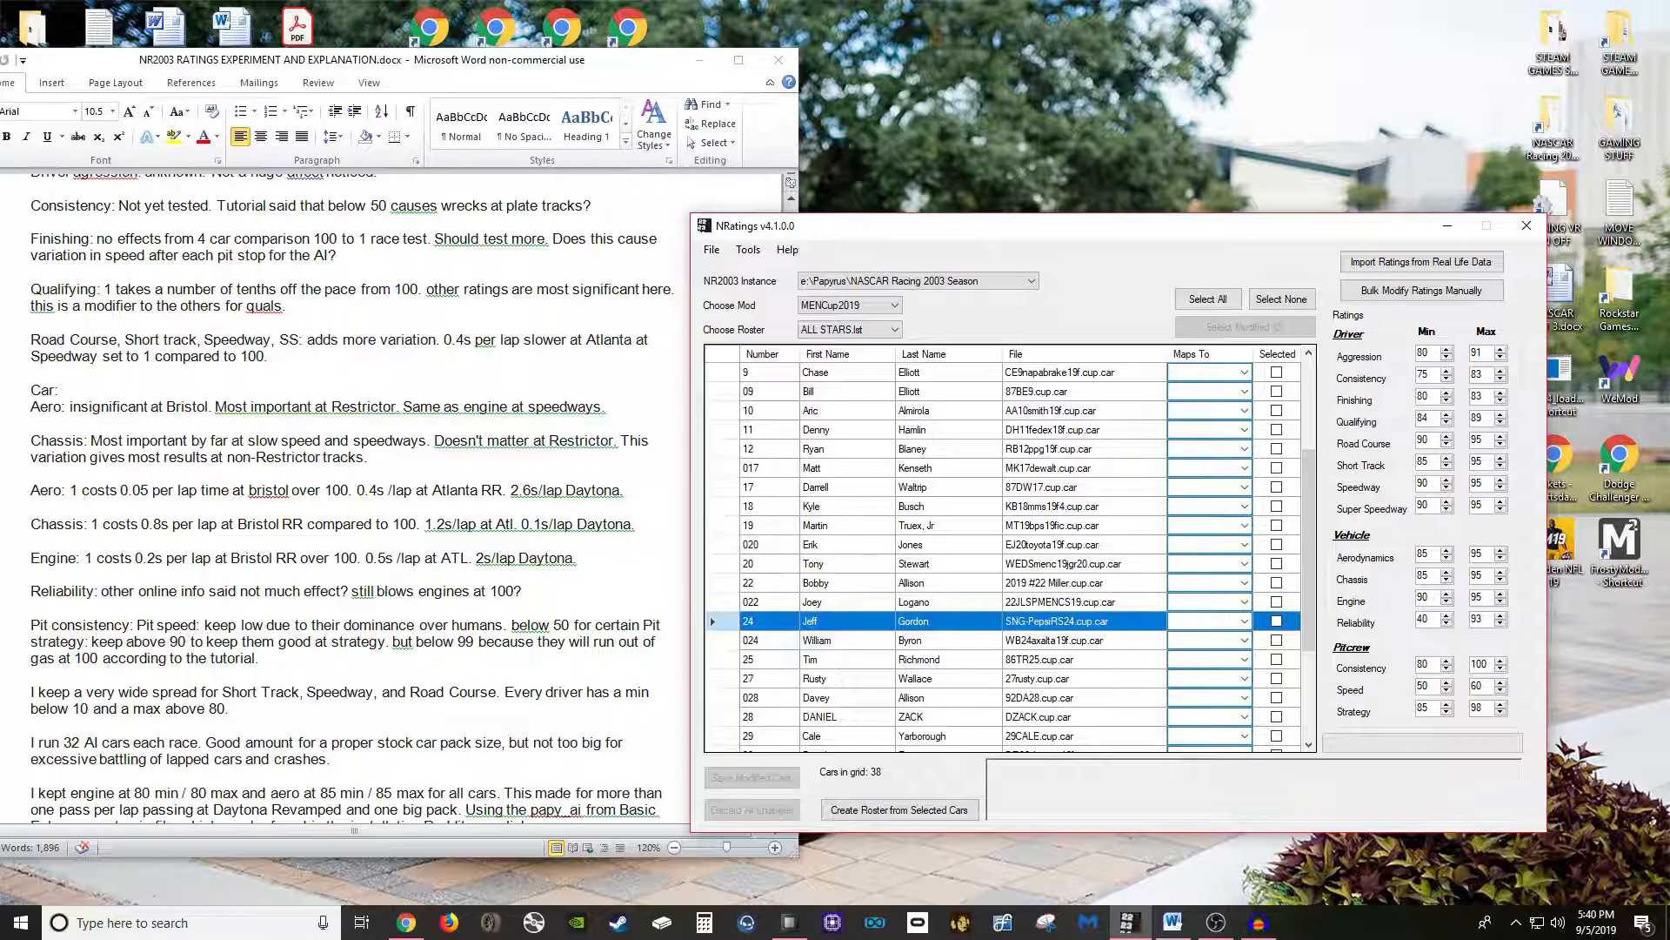
scroll(348, 496, "down", 1)
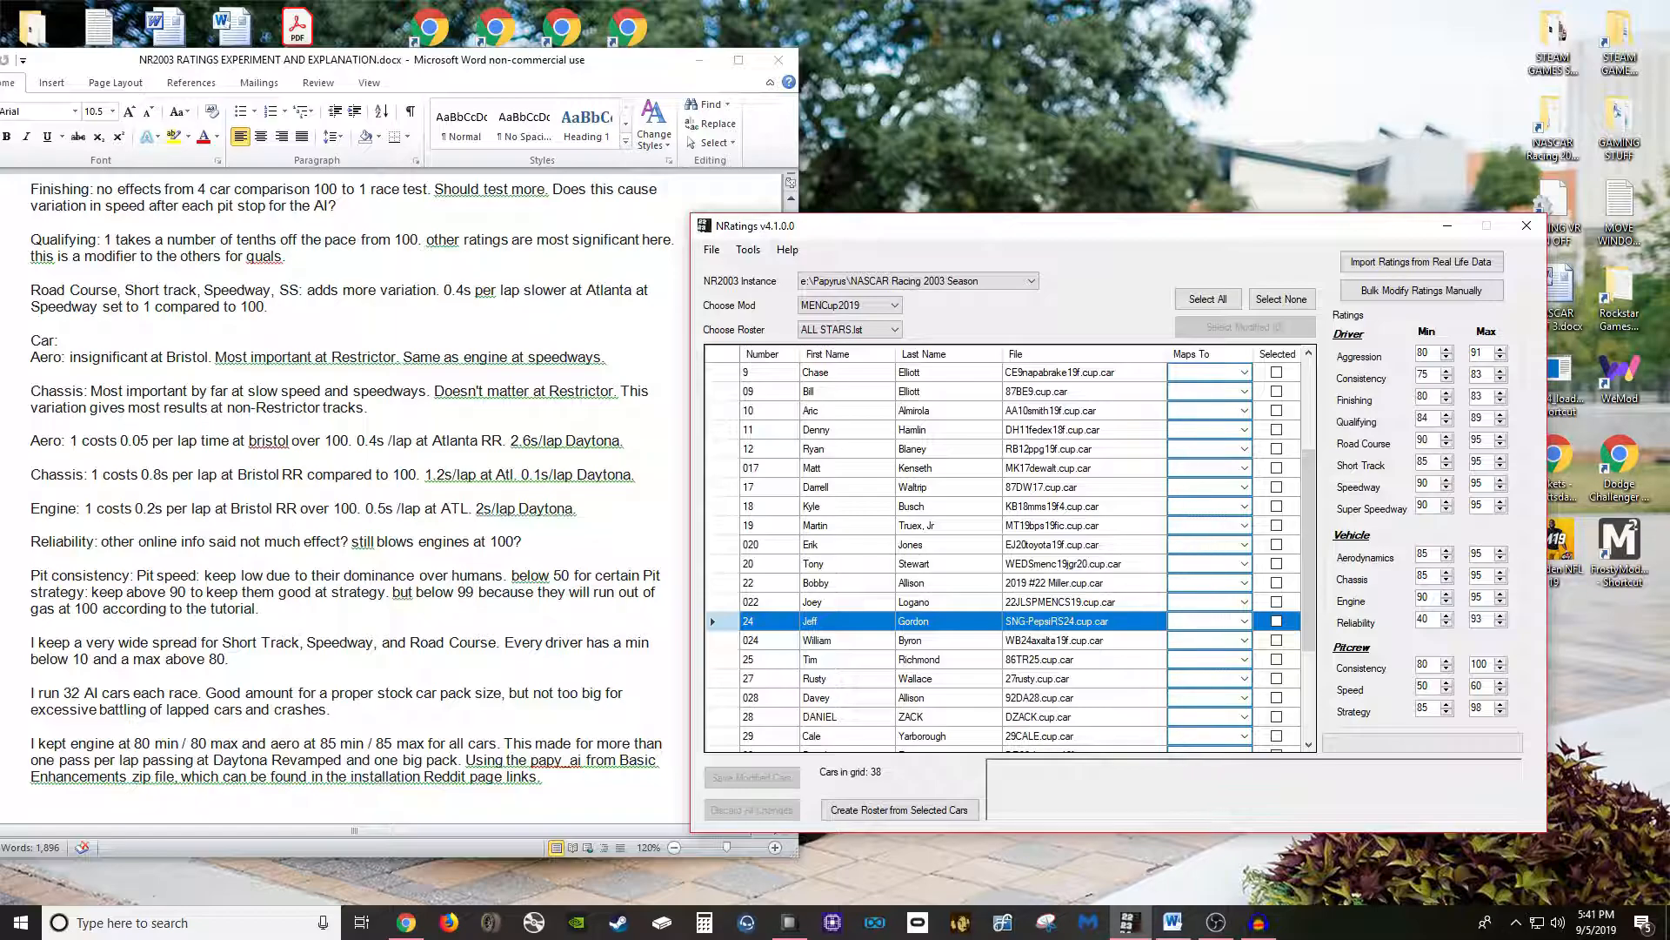
scroll(348, 488, "down", 2)
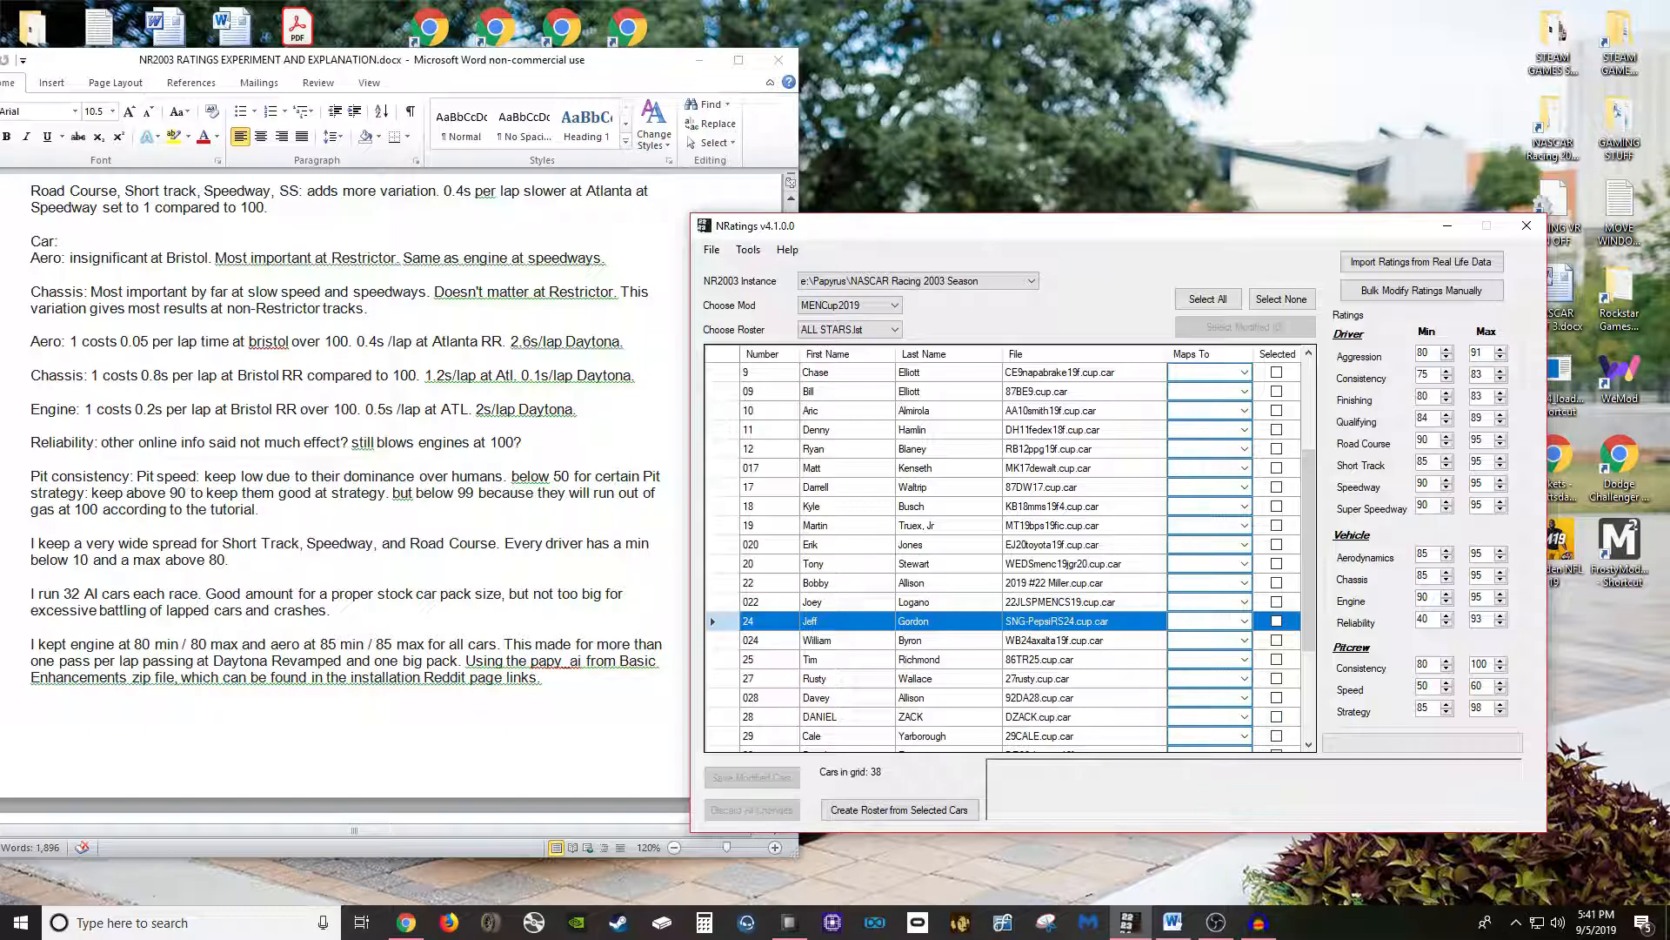
Examine the min and max ratings of further roster cars, including 25 and 28.
left_click(840, 525)
left_click(840, 660)
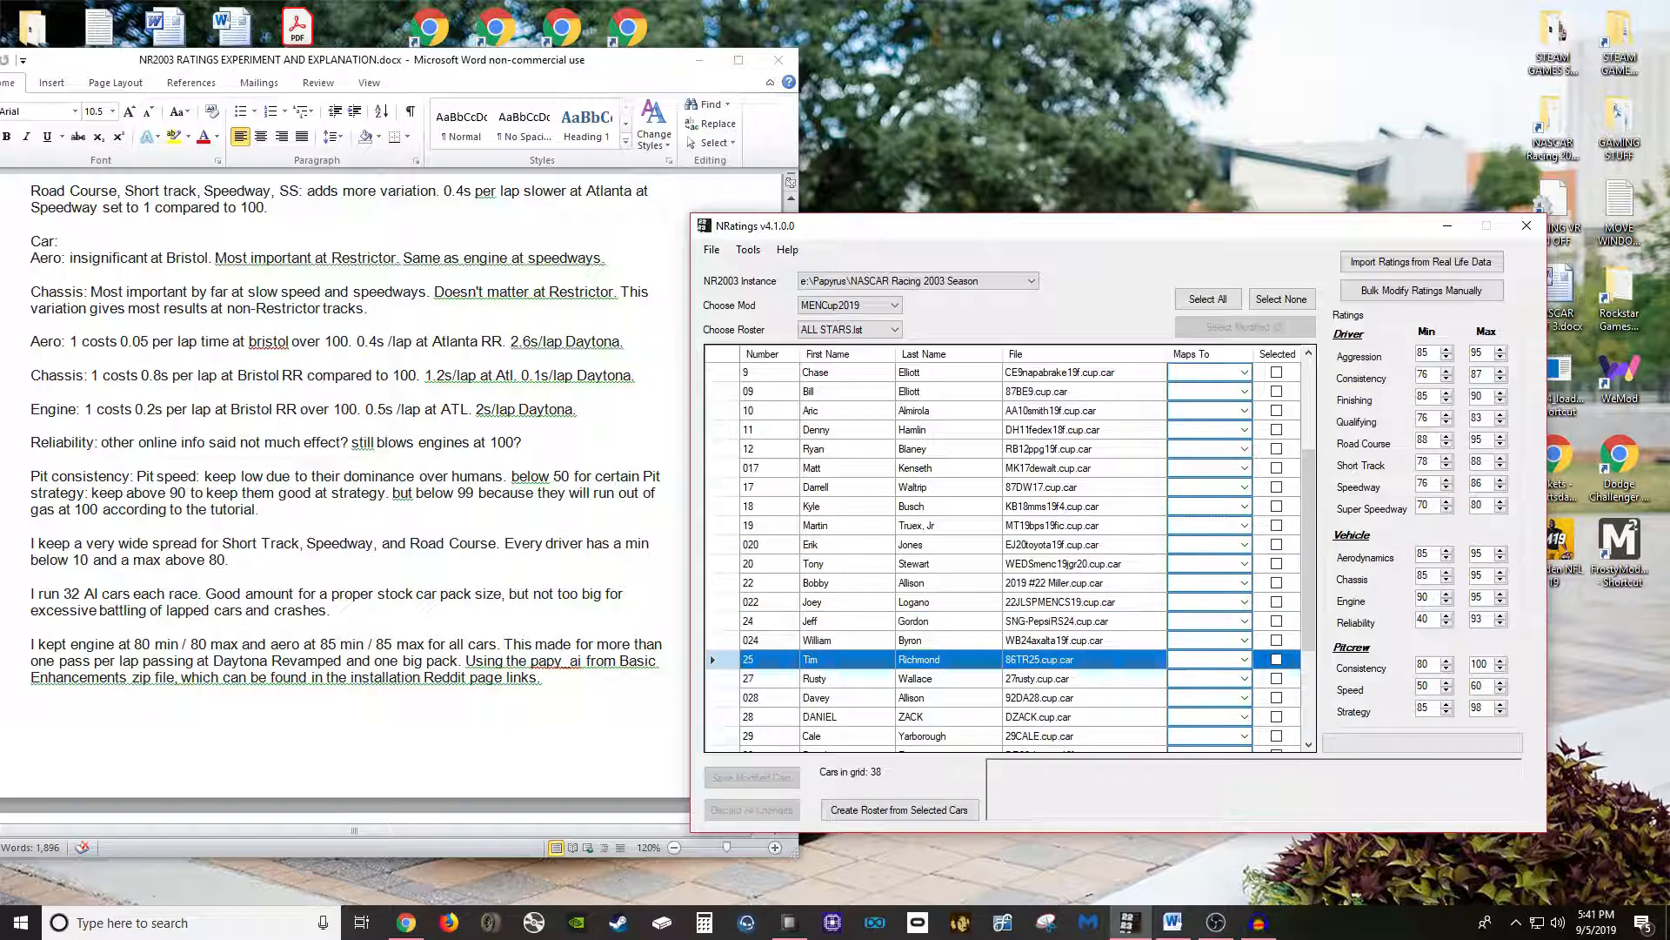
scroll(839, 659, "down", 3)
left_click(839, 678)
left_click(710, 540)
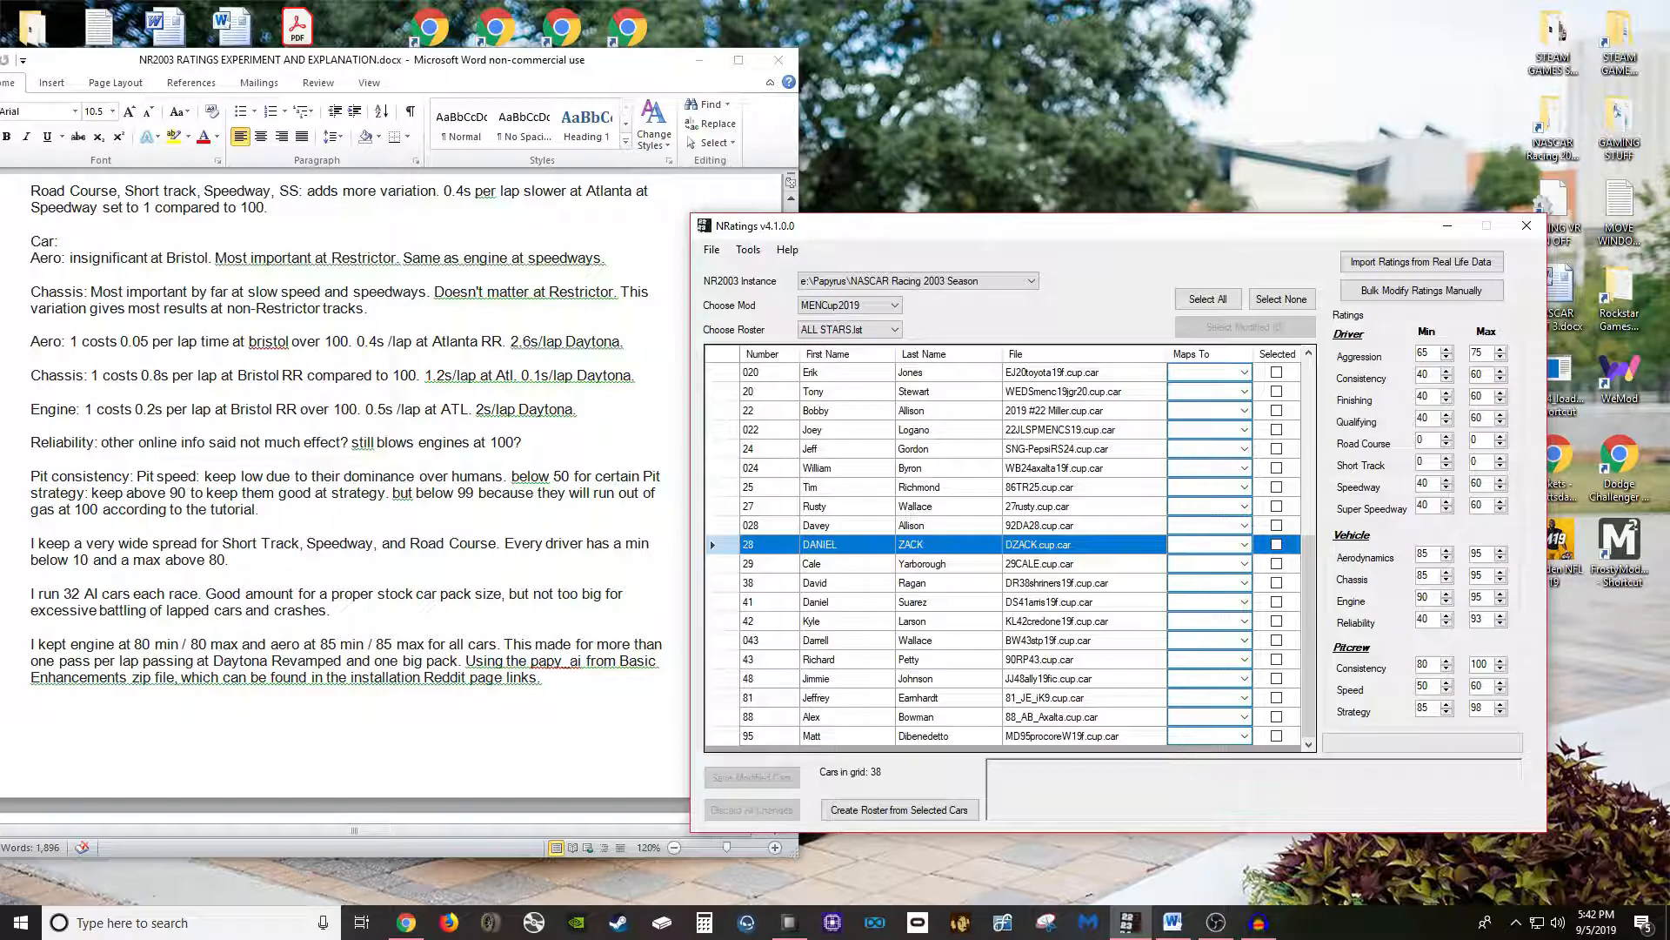
Read the remaining Word notes on plate-track aero, chassis, pace car speed and the 70/80/90 ratings rule.
scroll(348, 500, "down", 4)
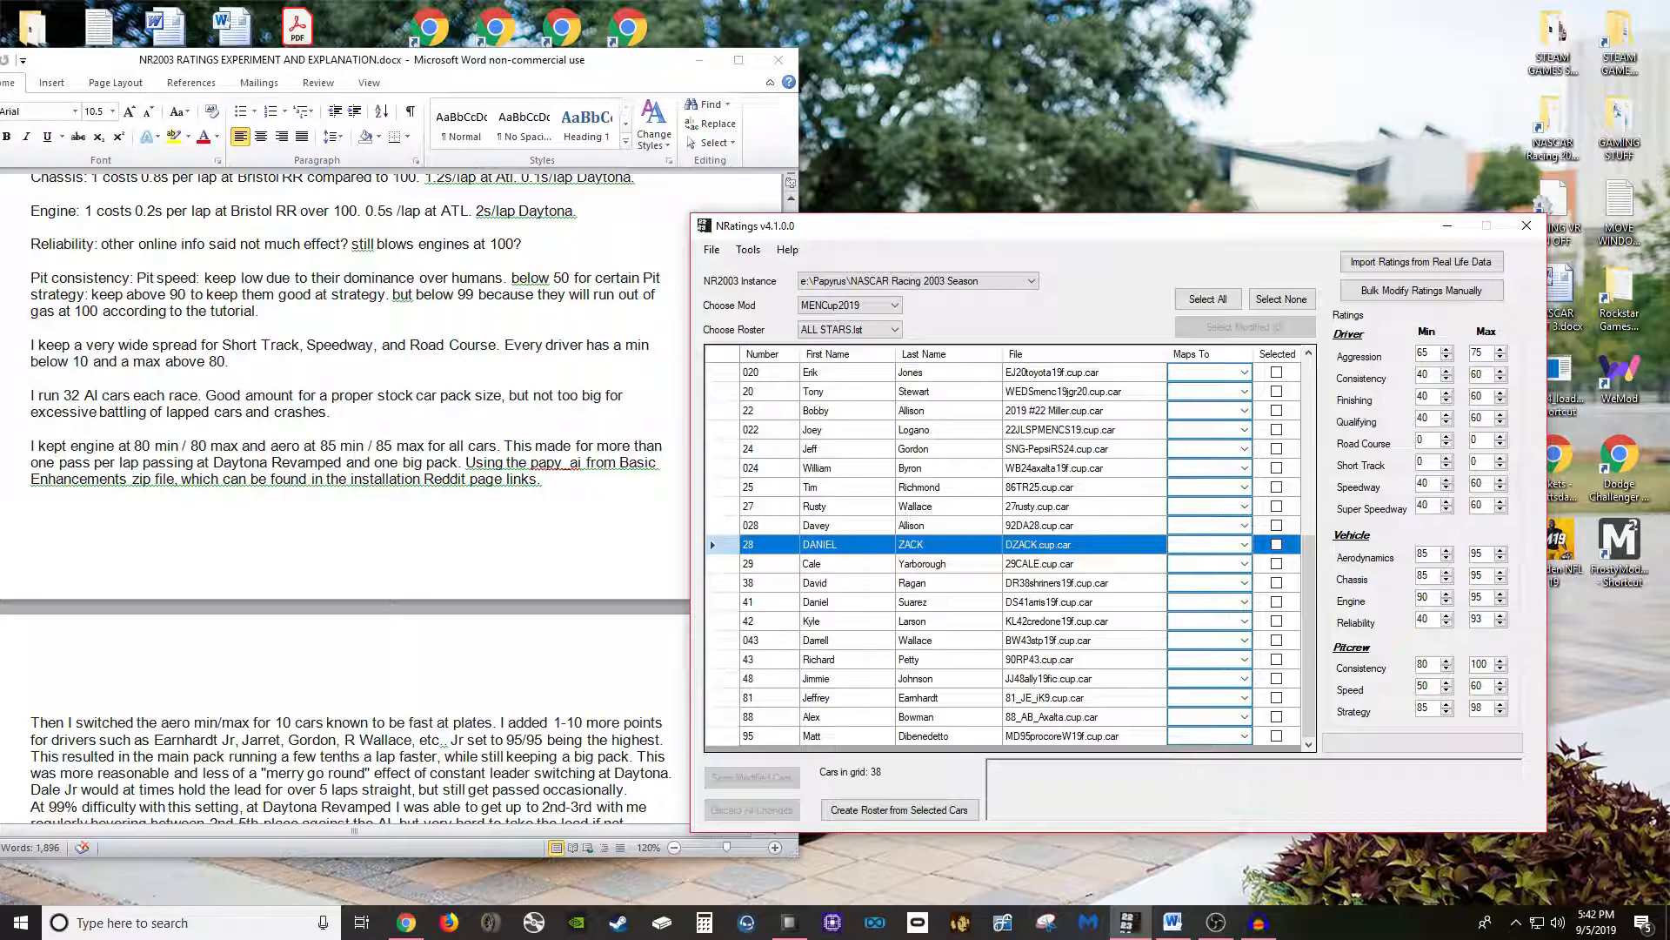
scroll(348, 497, "down", 10)
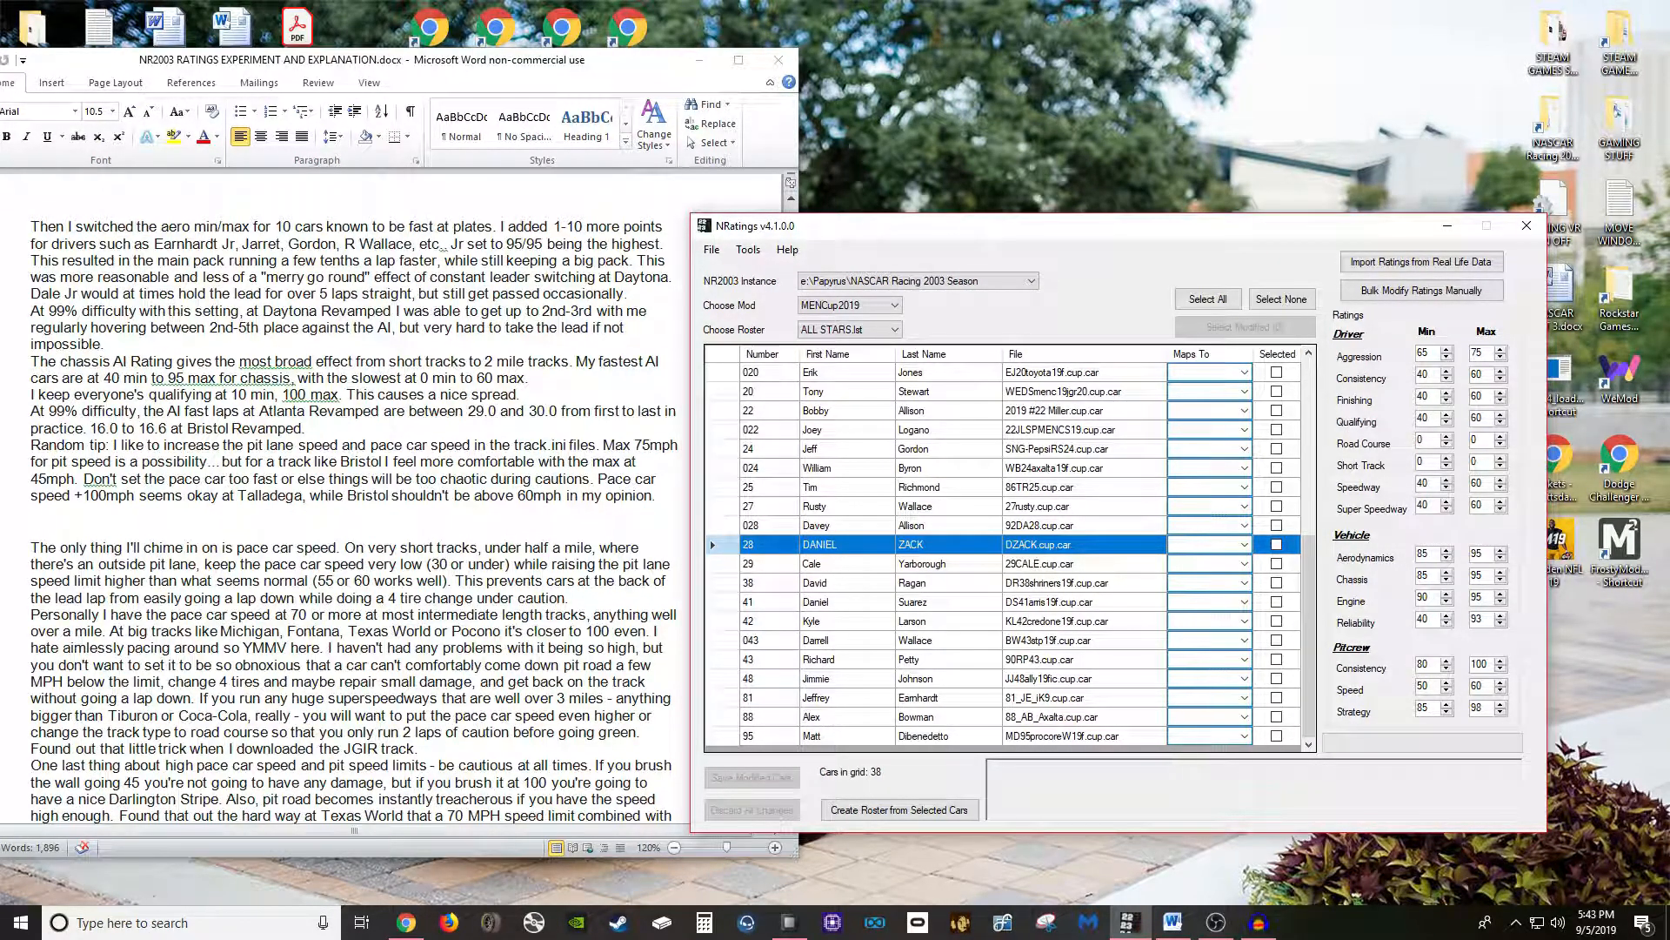
scroll(348, 498, "down", 5)
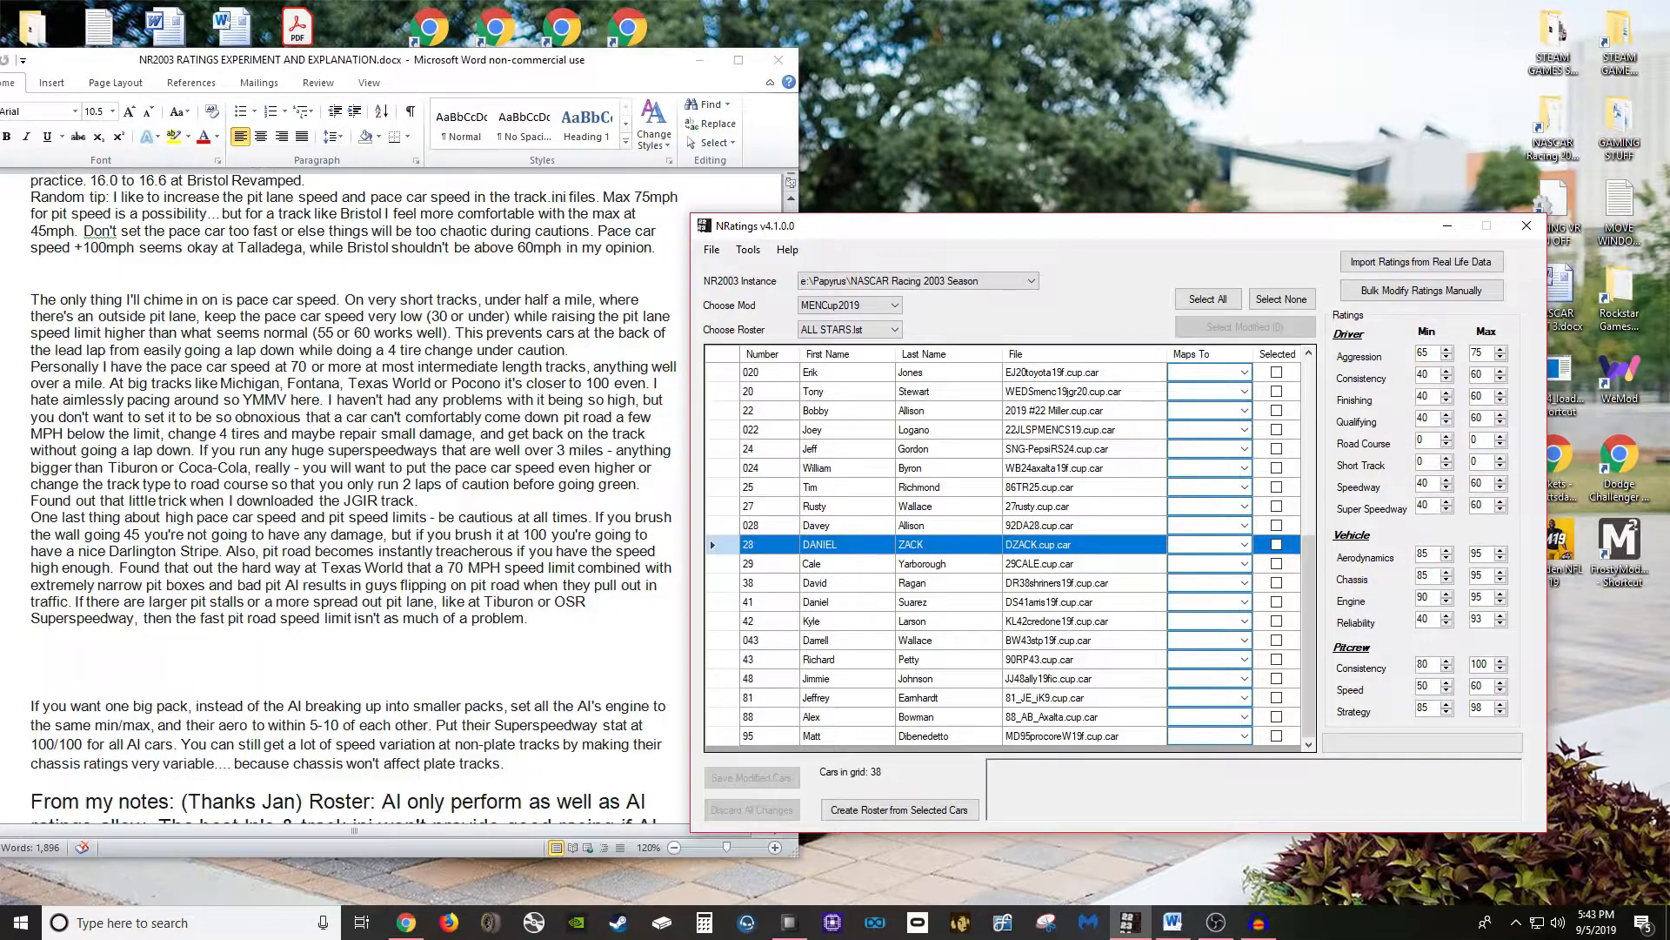
scroll(348, 497, "down", 2)
scroll(348, 498, "down", 10)
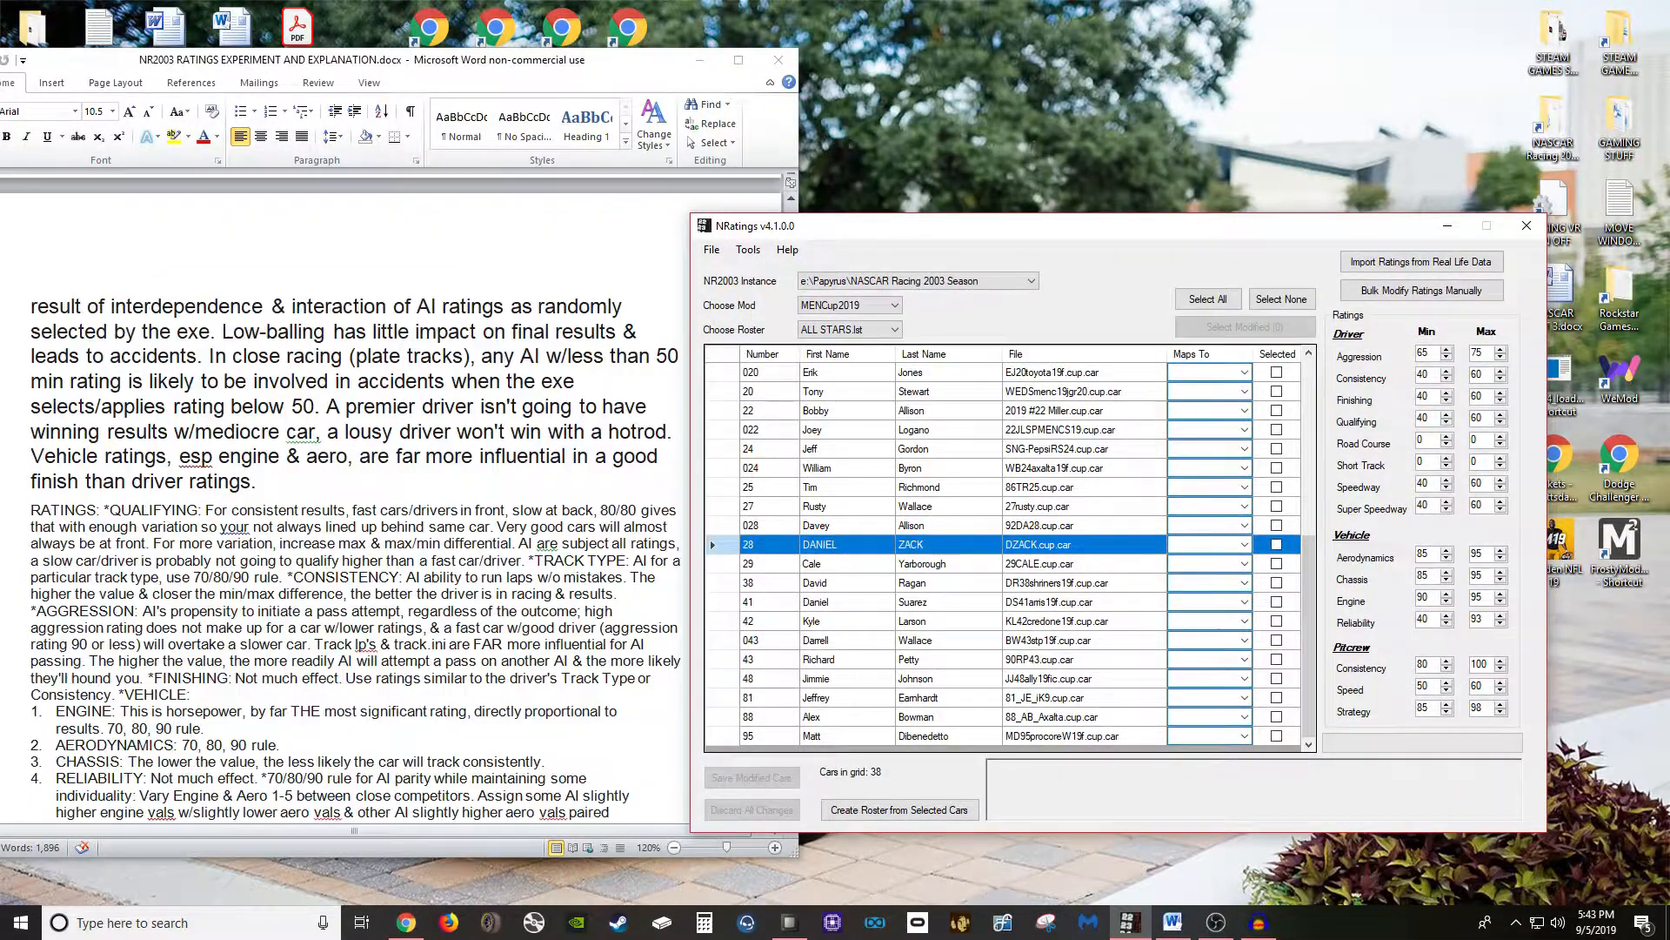
scroll(348, 498, "down", 5)
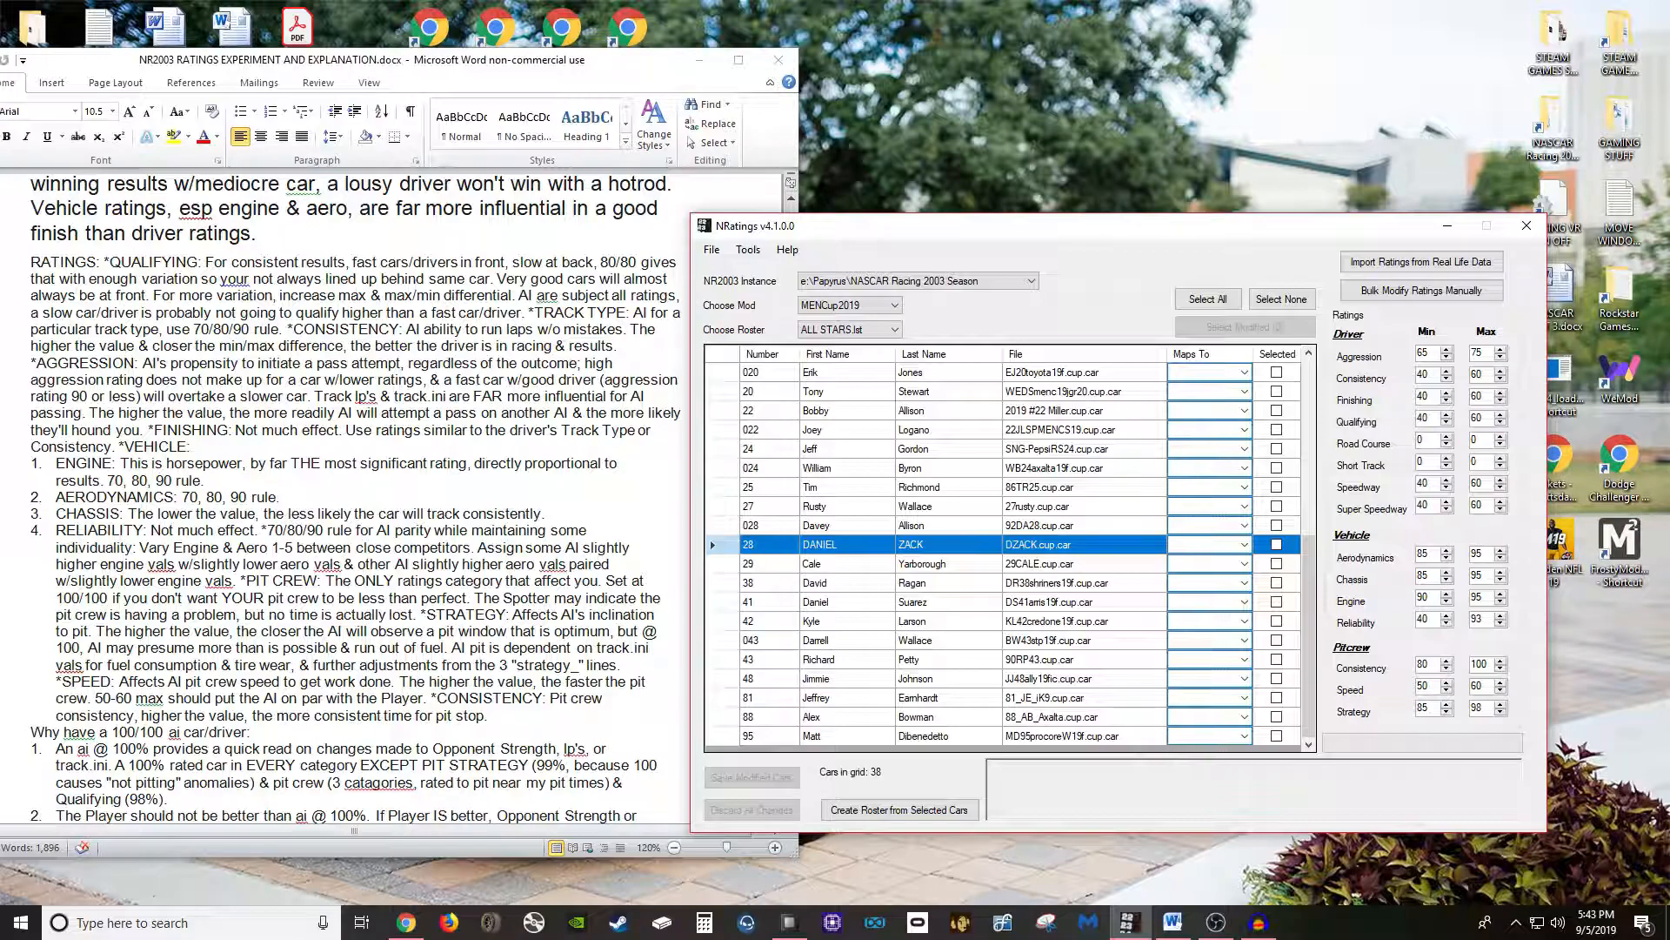
Compare the driver and vehicle ratings of cars 028, 28, 81, 88, 38, 43 and 024.
left_click(827, 525)
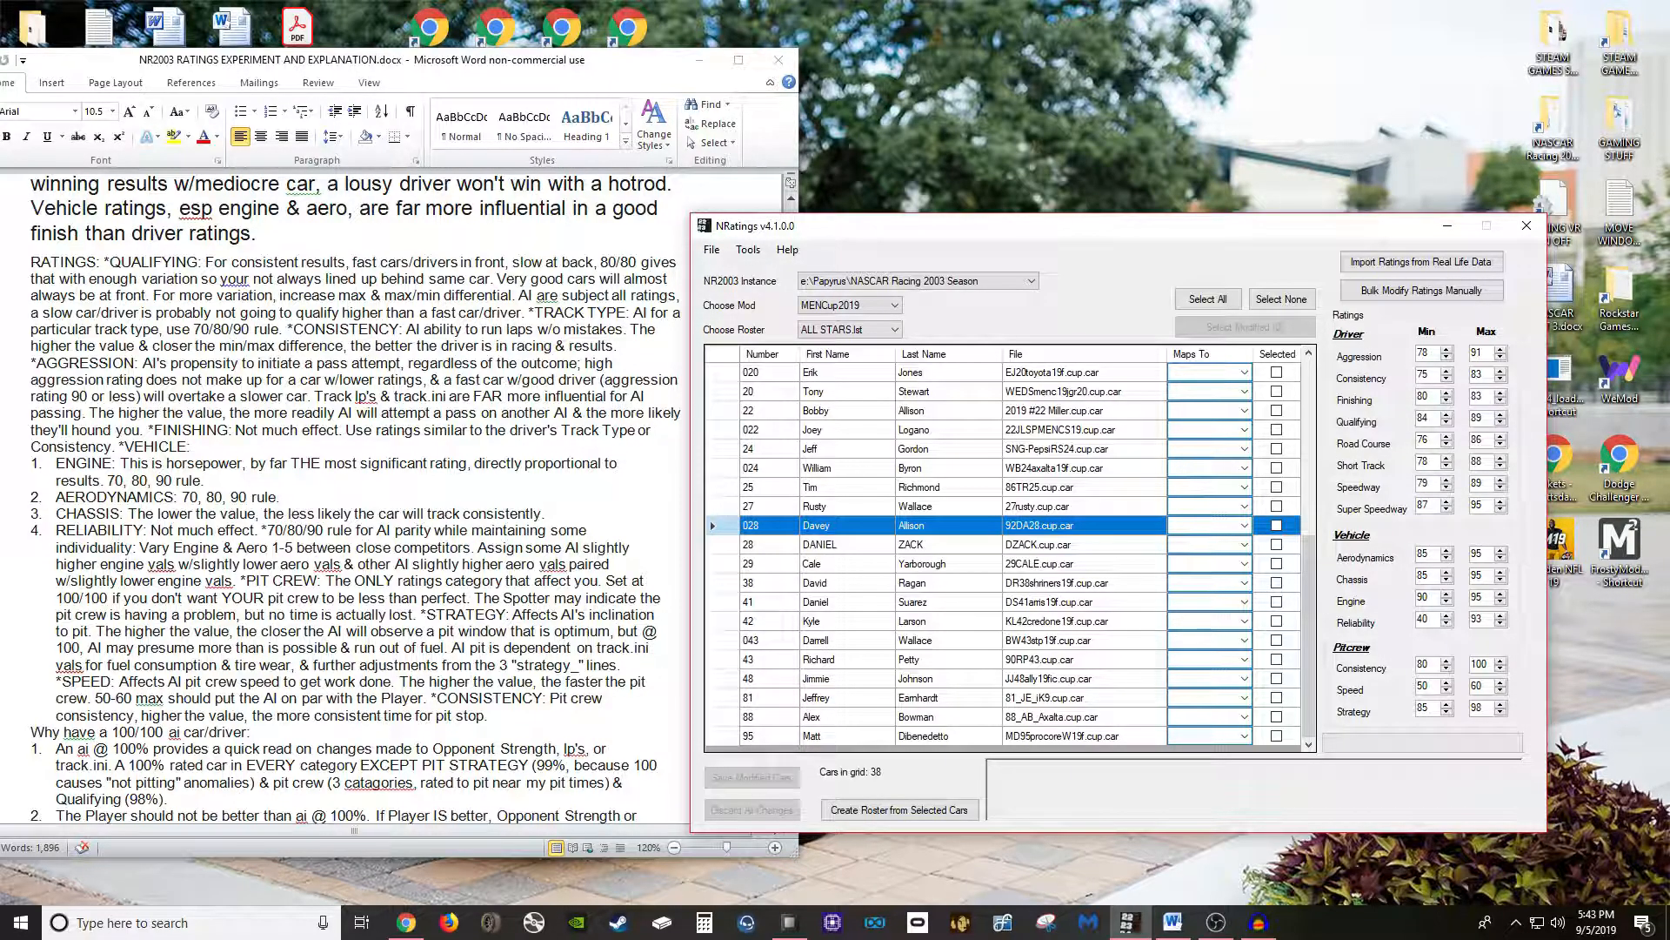
left_click(911, 545)
left_click(912, 525)
left_click(710, 696)
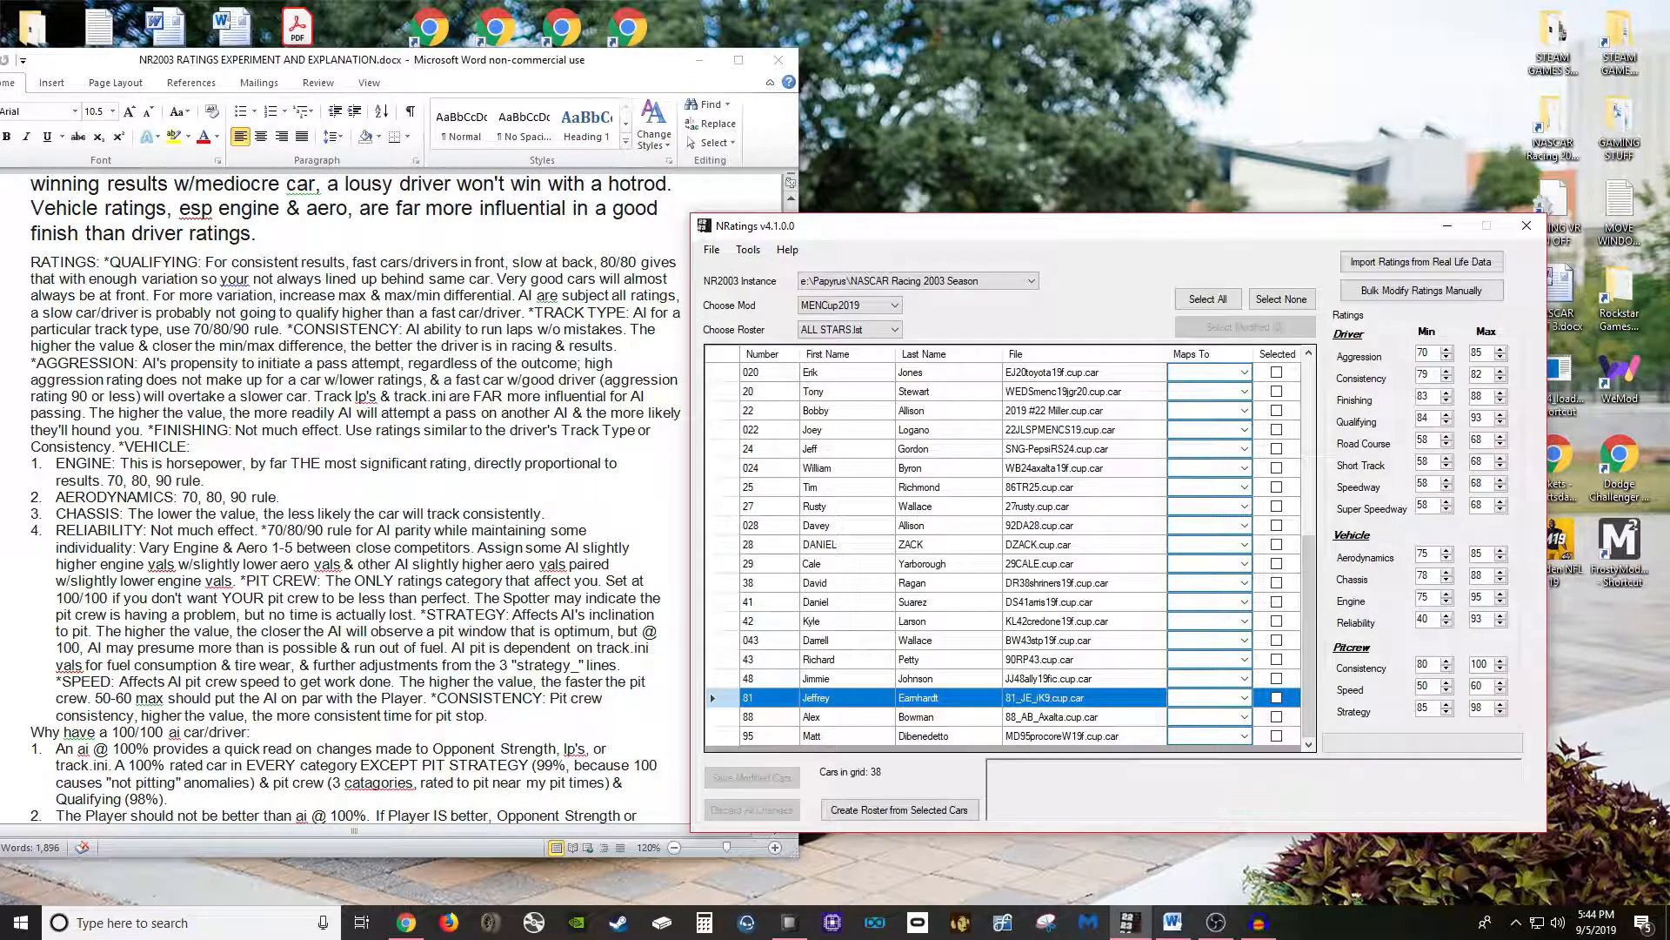
left_click(913, 526)
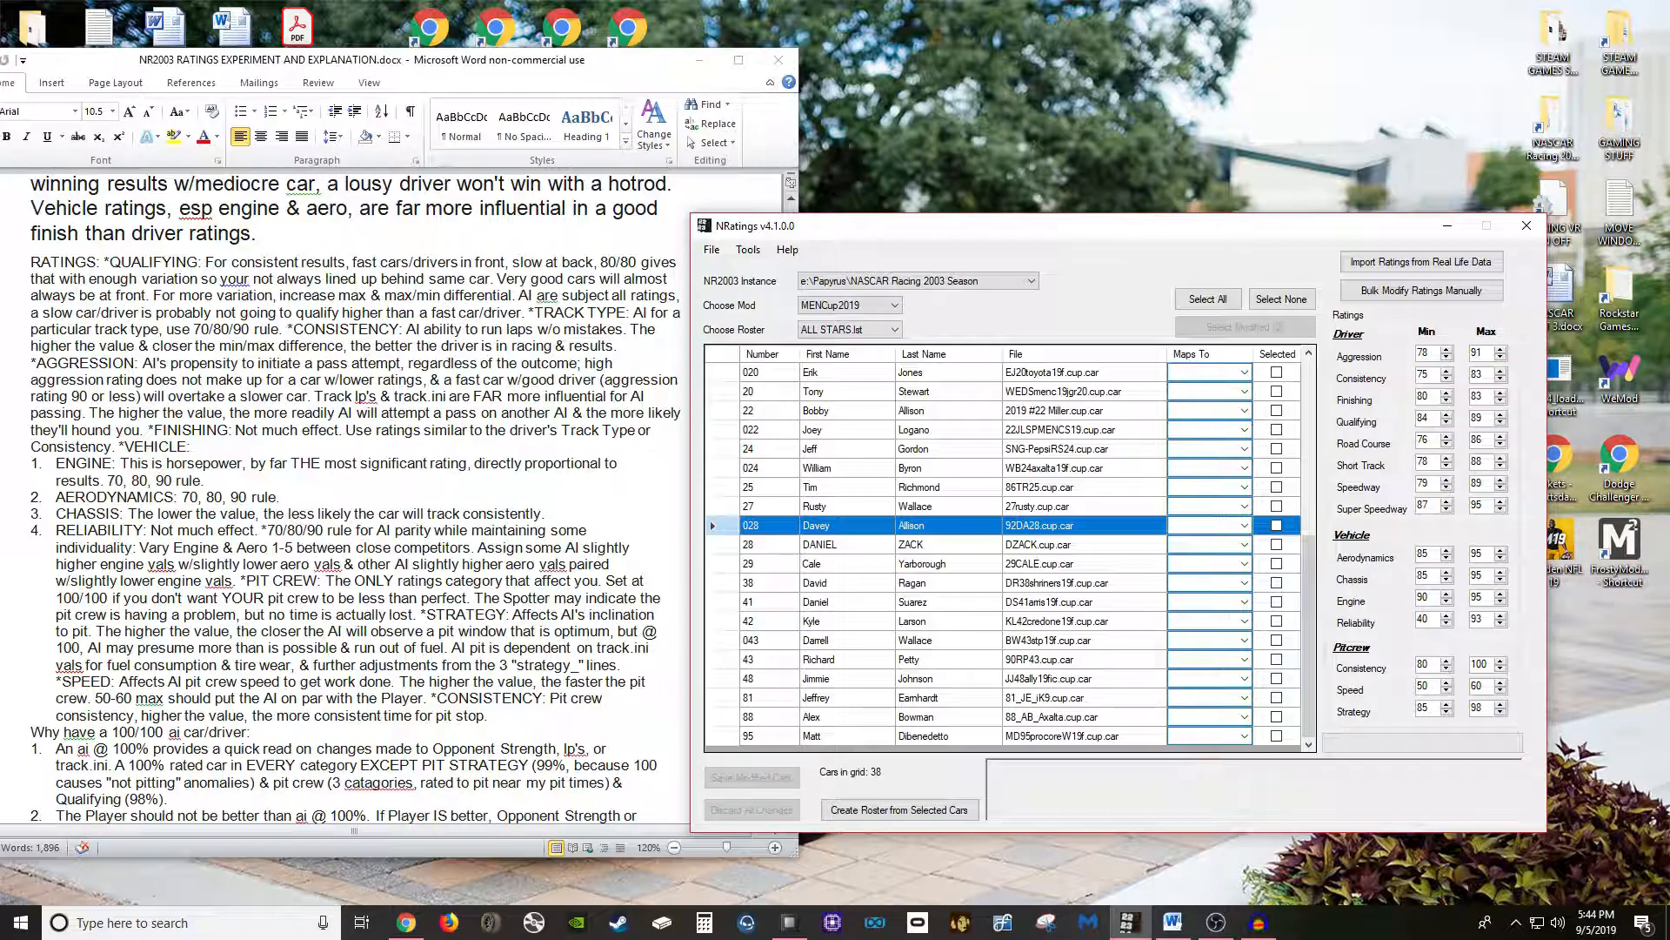
left_click(812, 717)
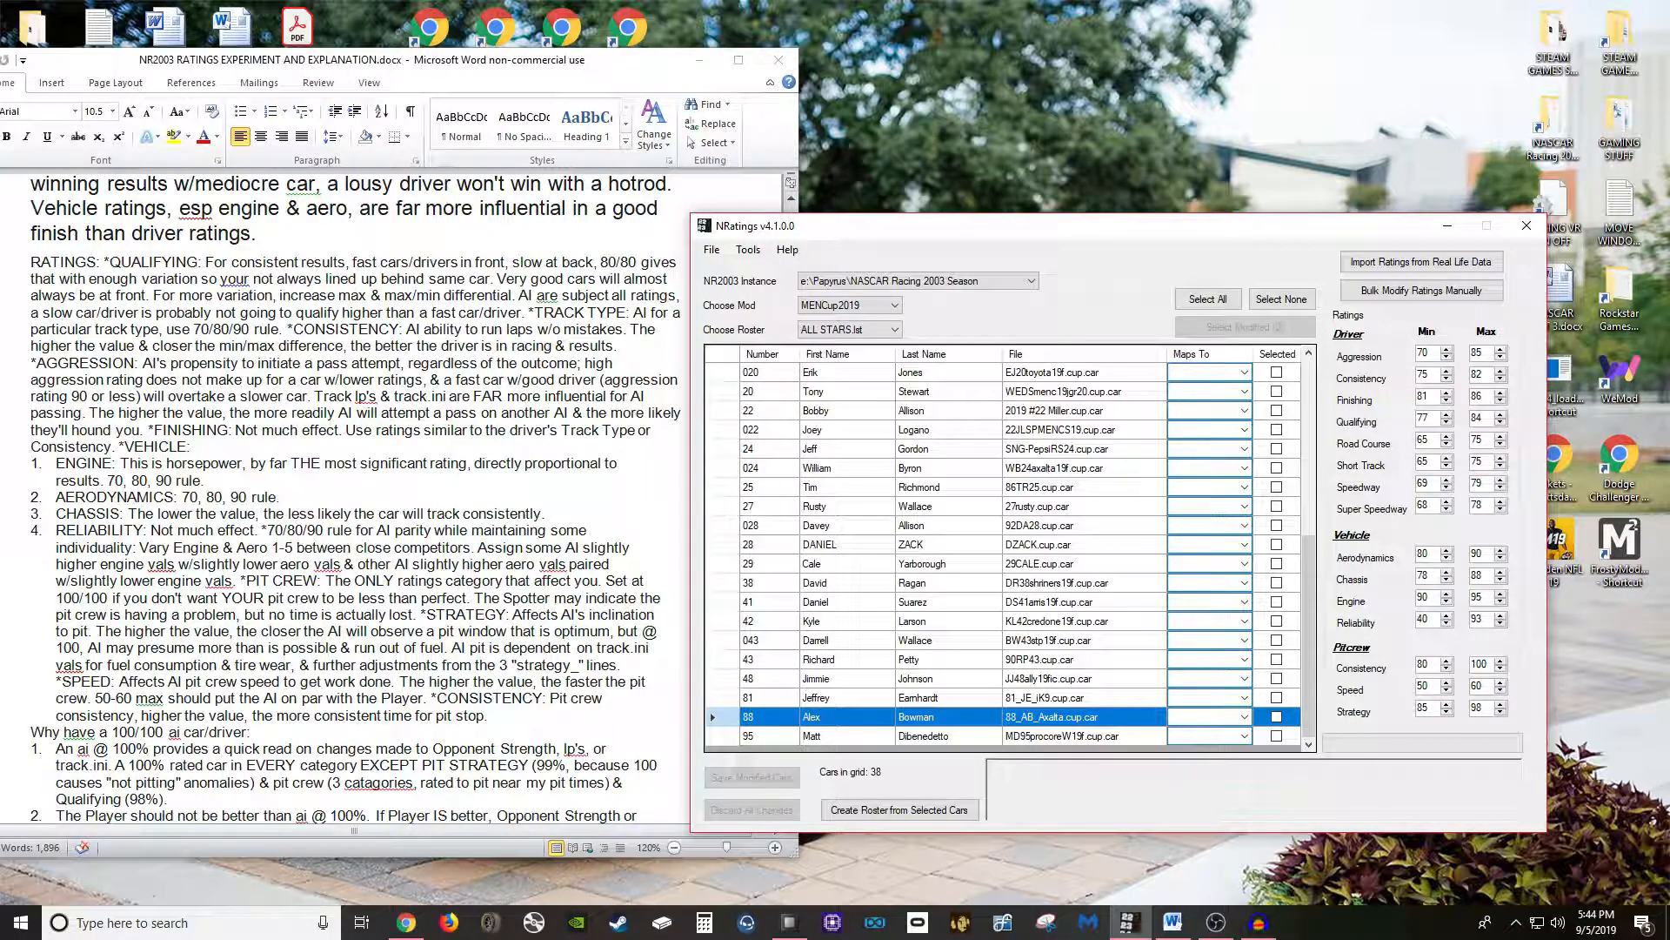
left_click(816, 583)
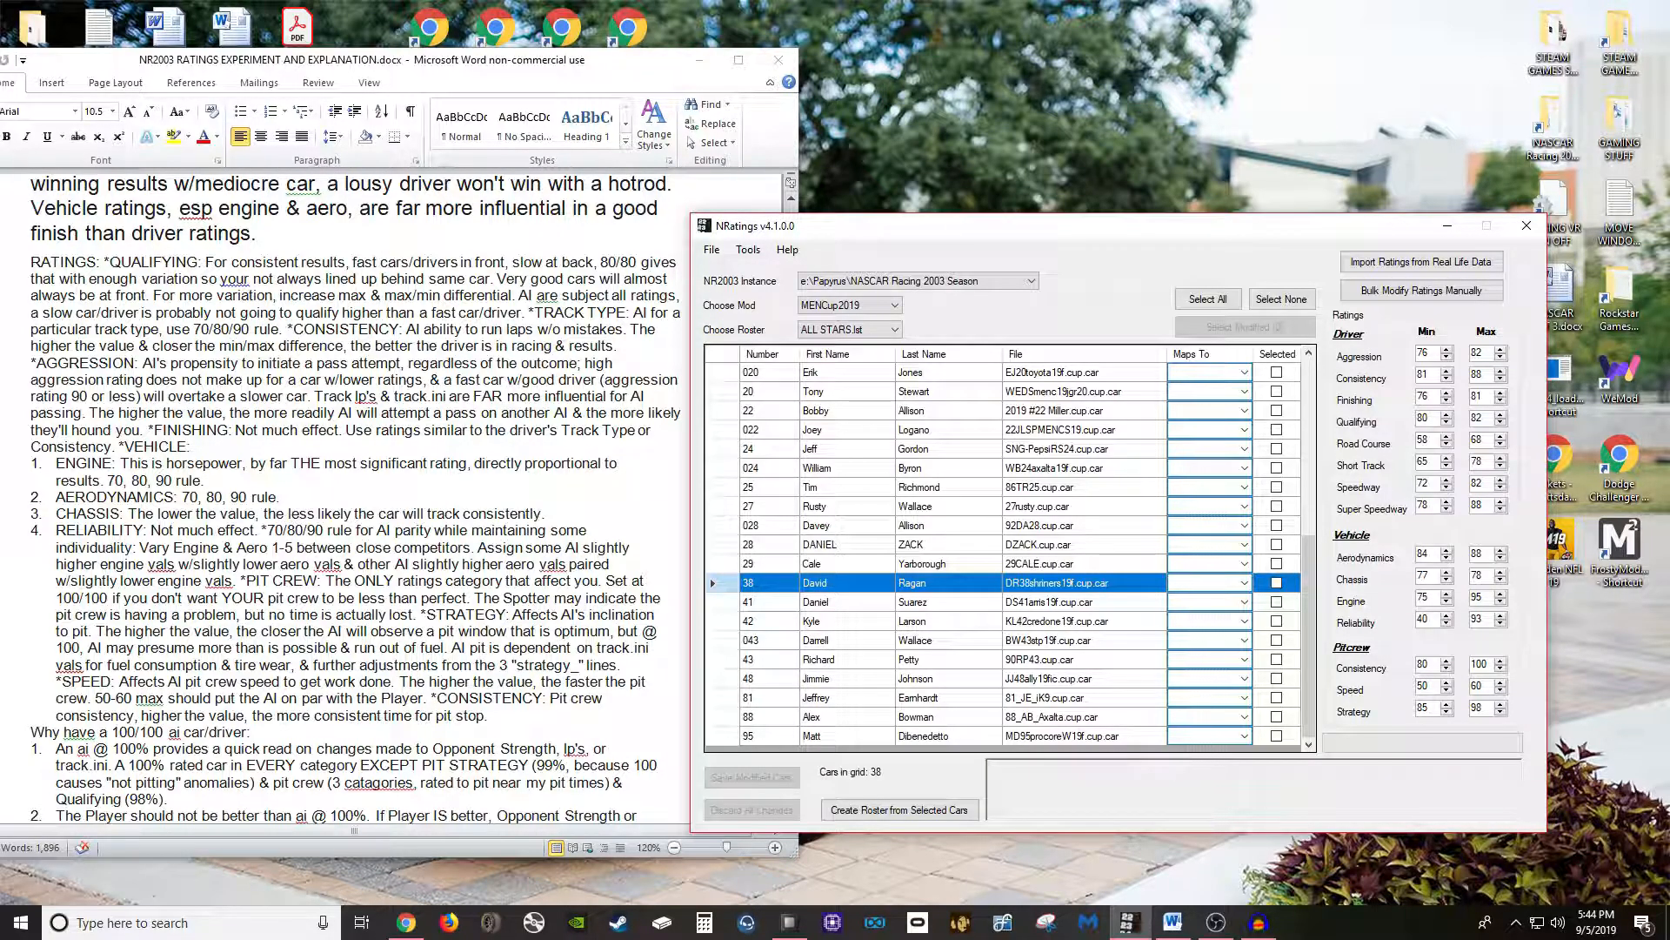
left_click(817, 660)
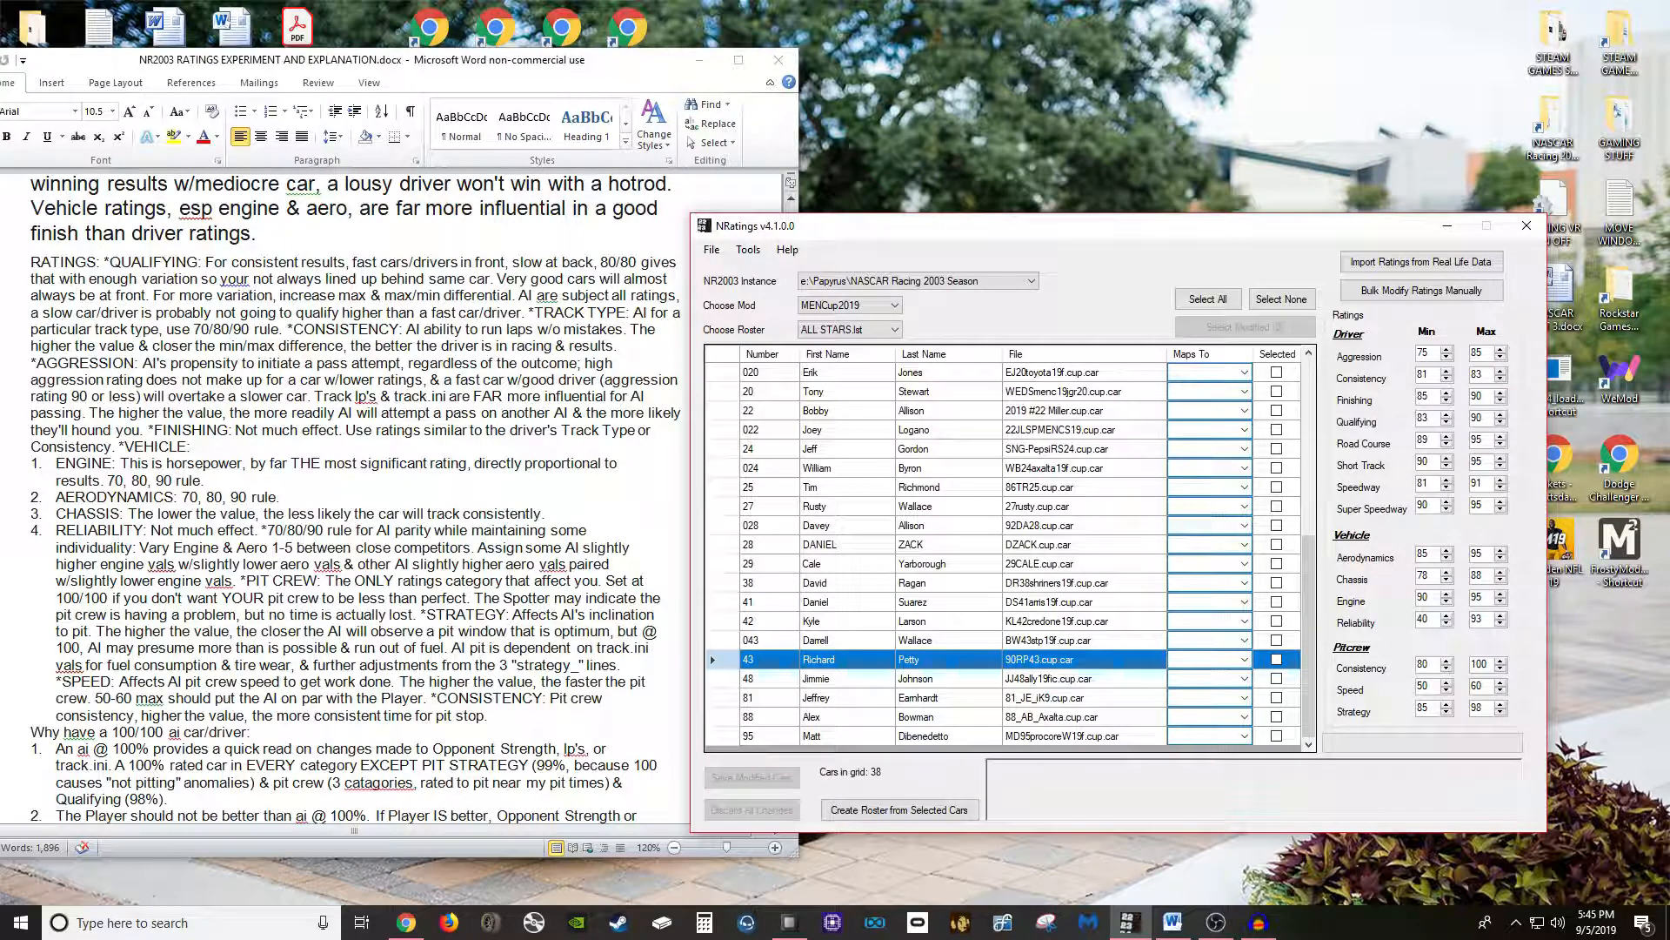
left_click(817, 468)
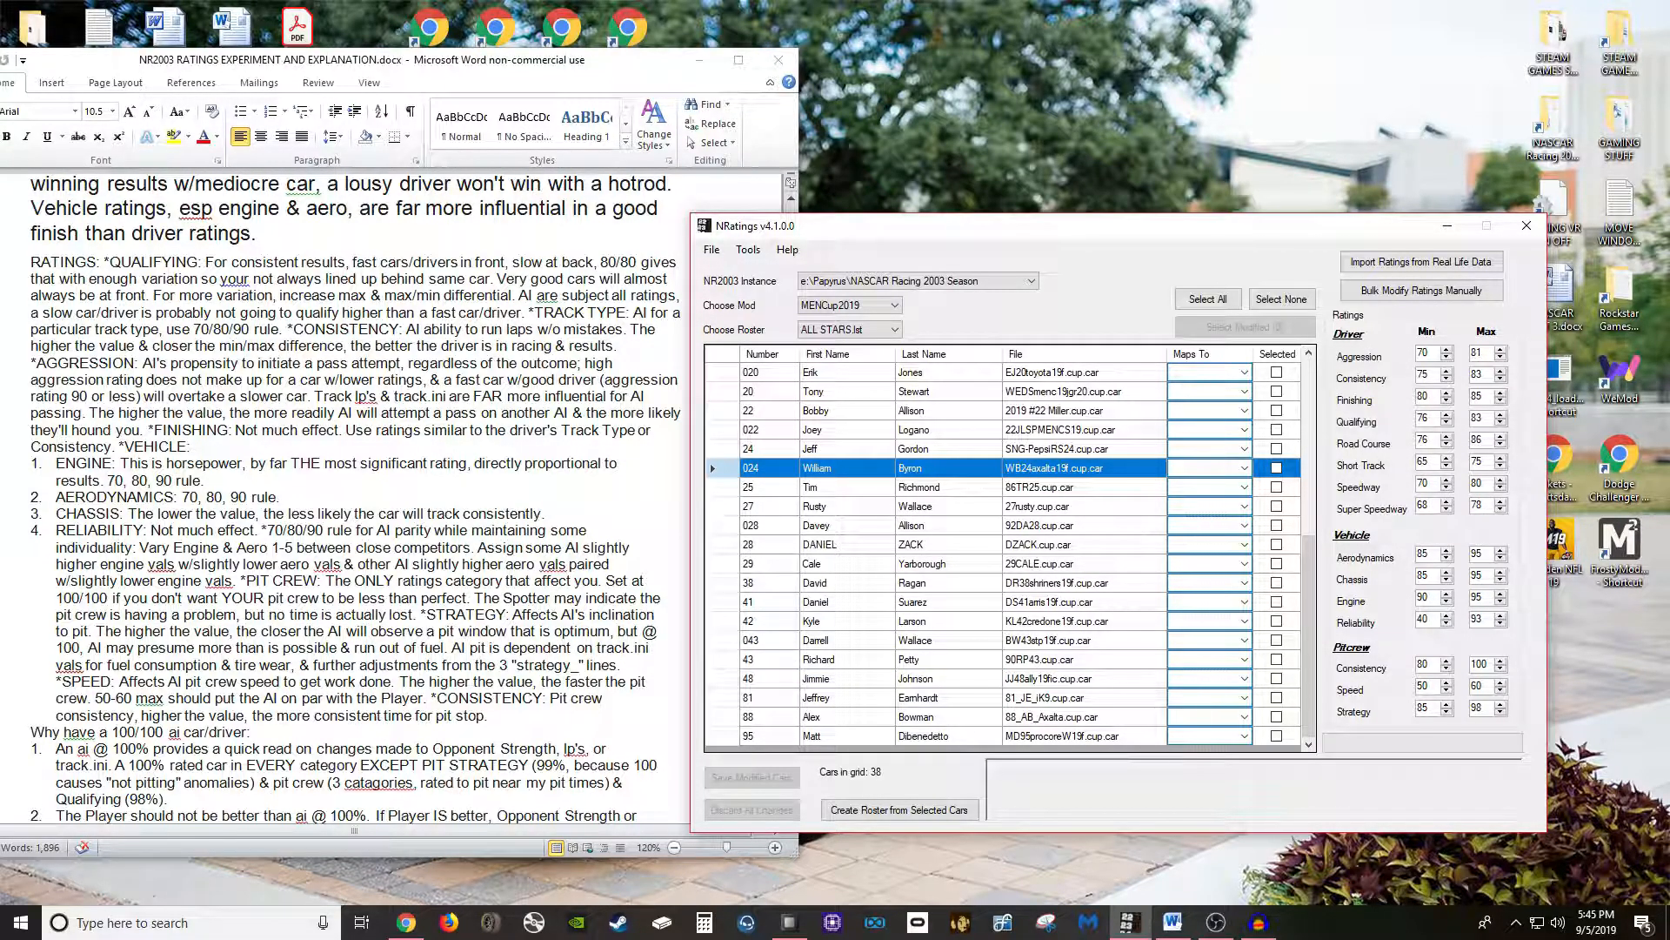
left_click(710, 539)
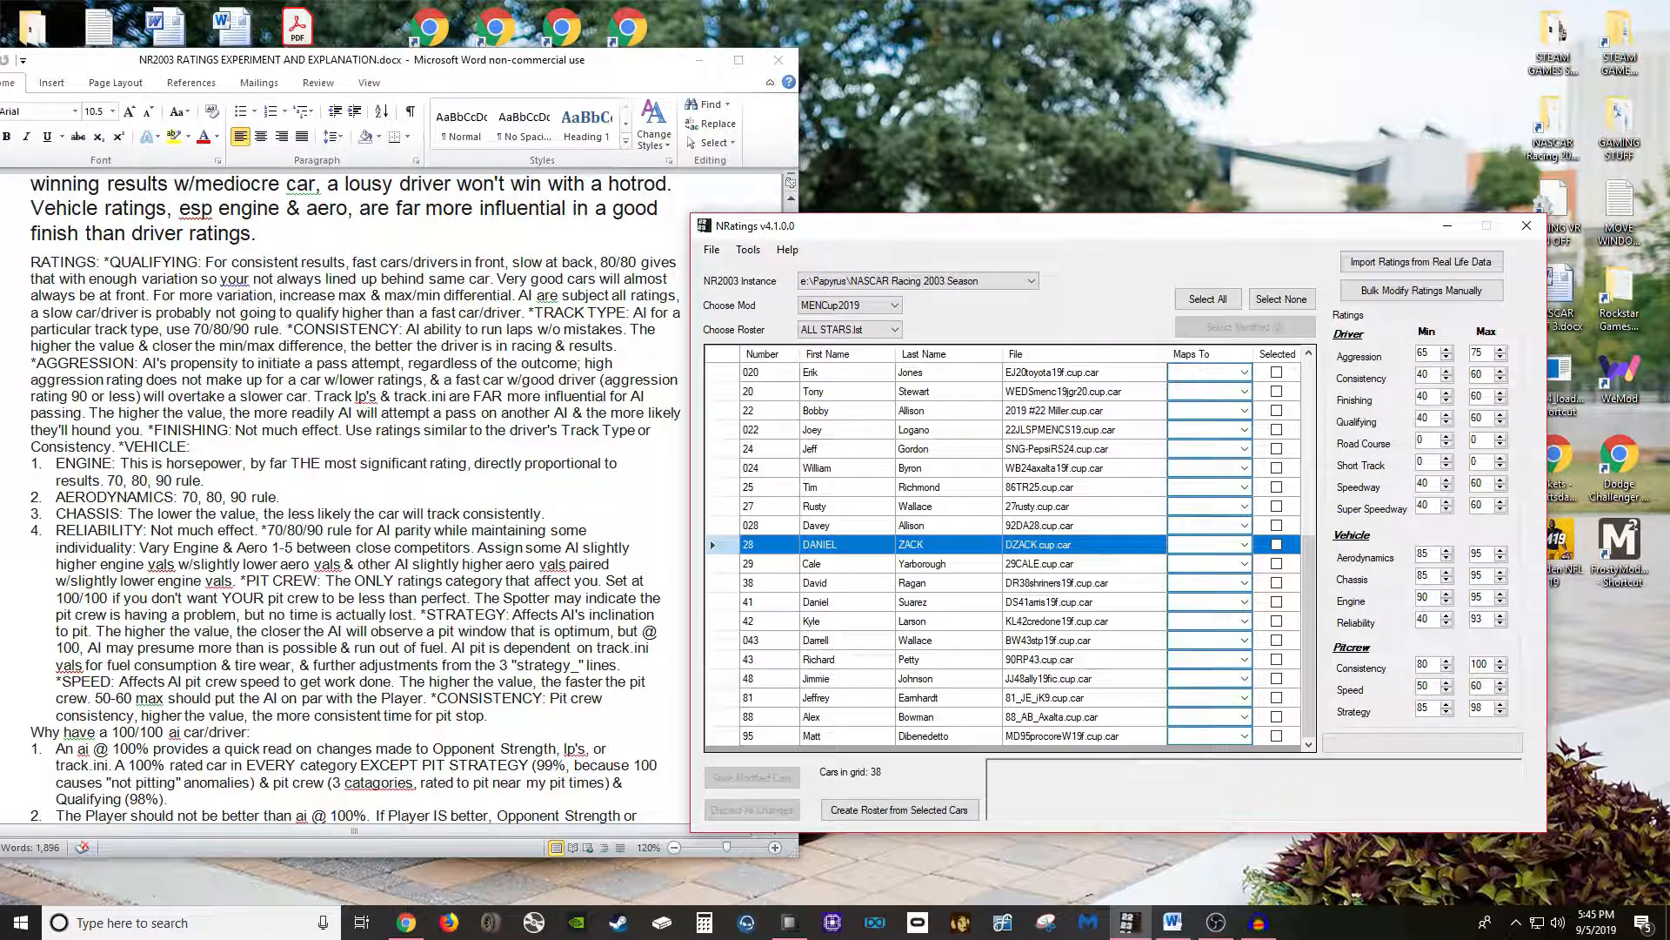
left_click(710, 692)
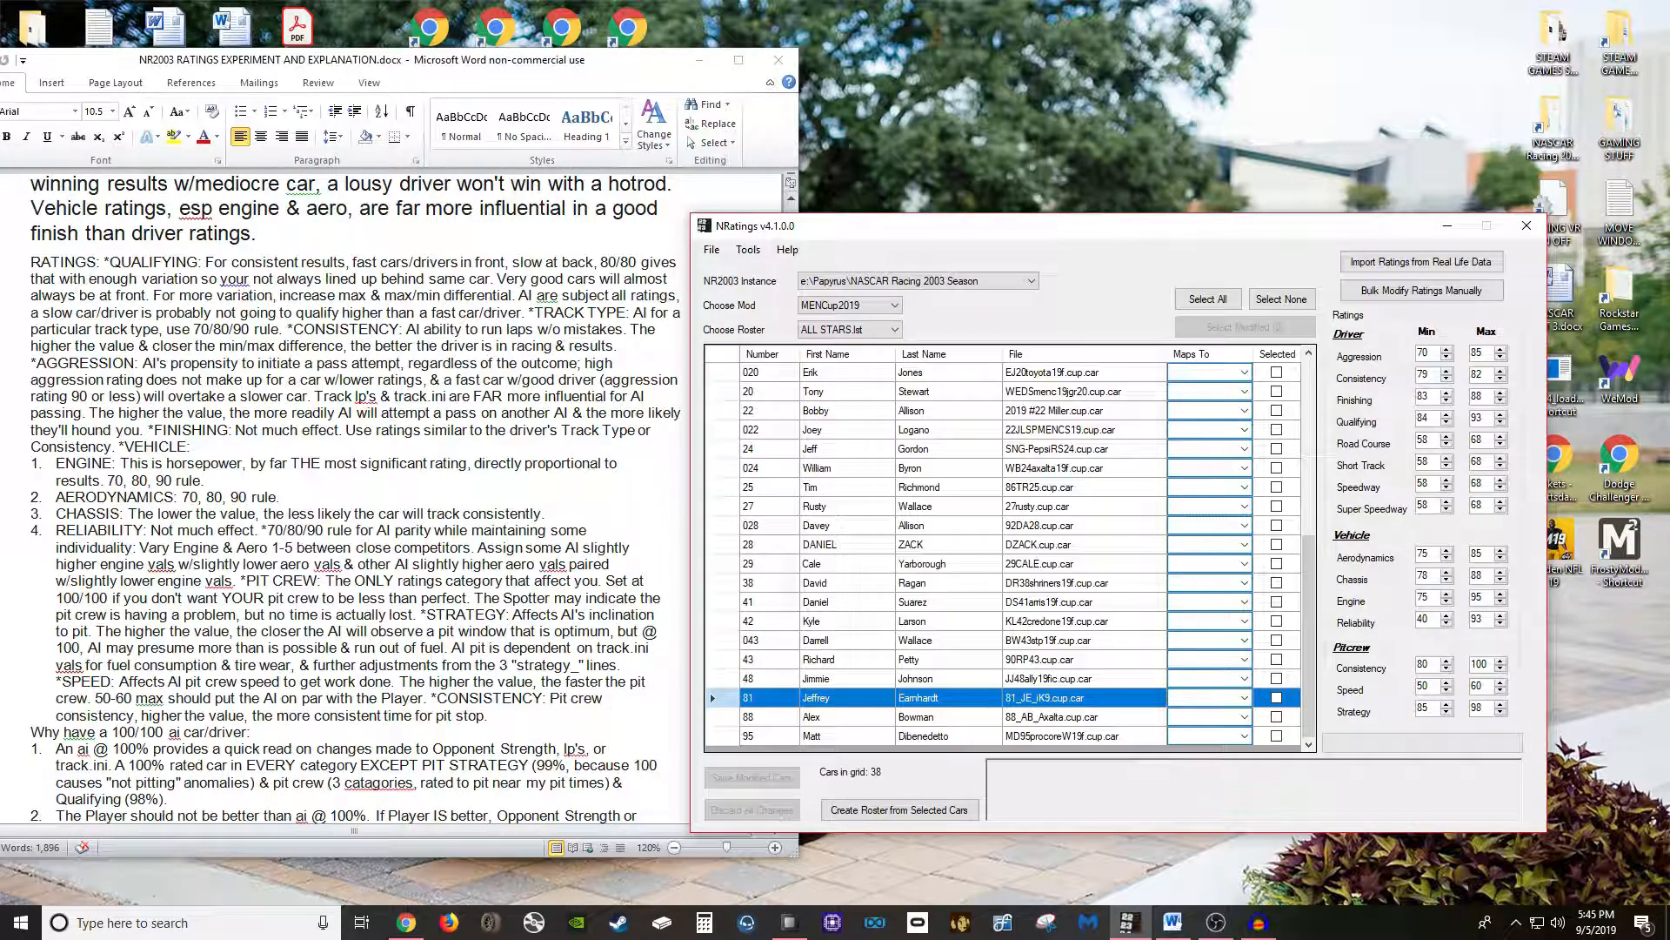
Read the end of the Word notes on pit crew ratings and 100/100 AI cars, and view the ratings of cars 8 and 10.
scroll(1002, 553, "up", 6)
scroll(1003, 554, "down", 6)
scroll(355, 479, "down", 3)
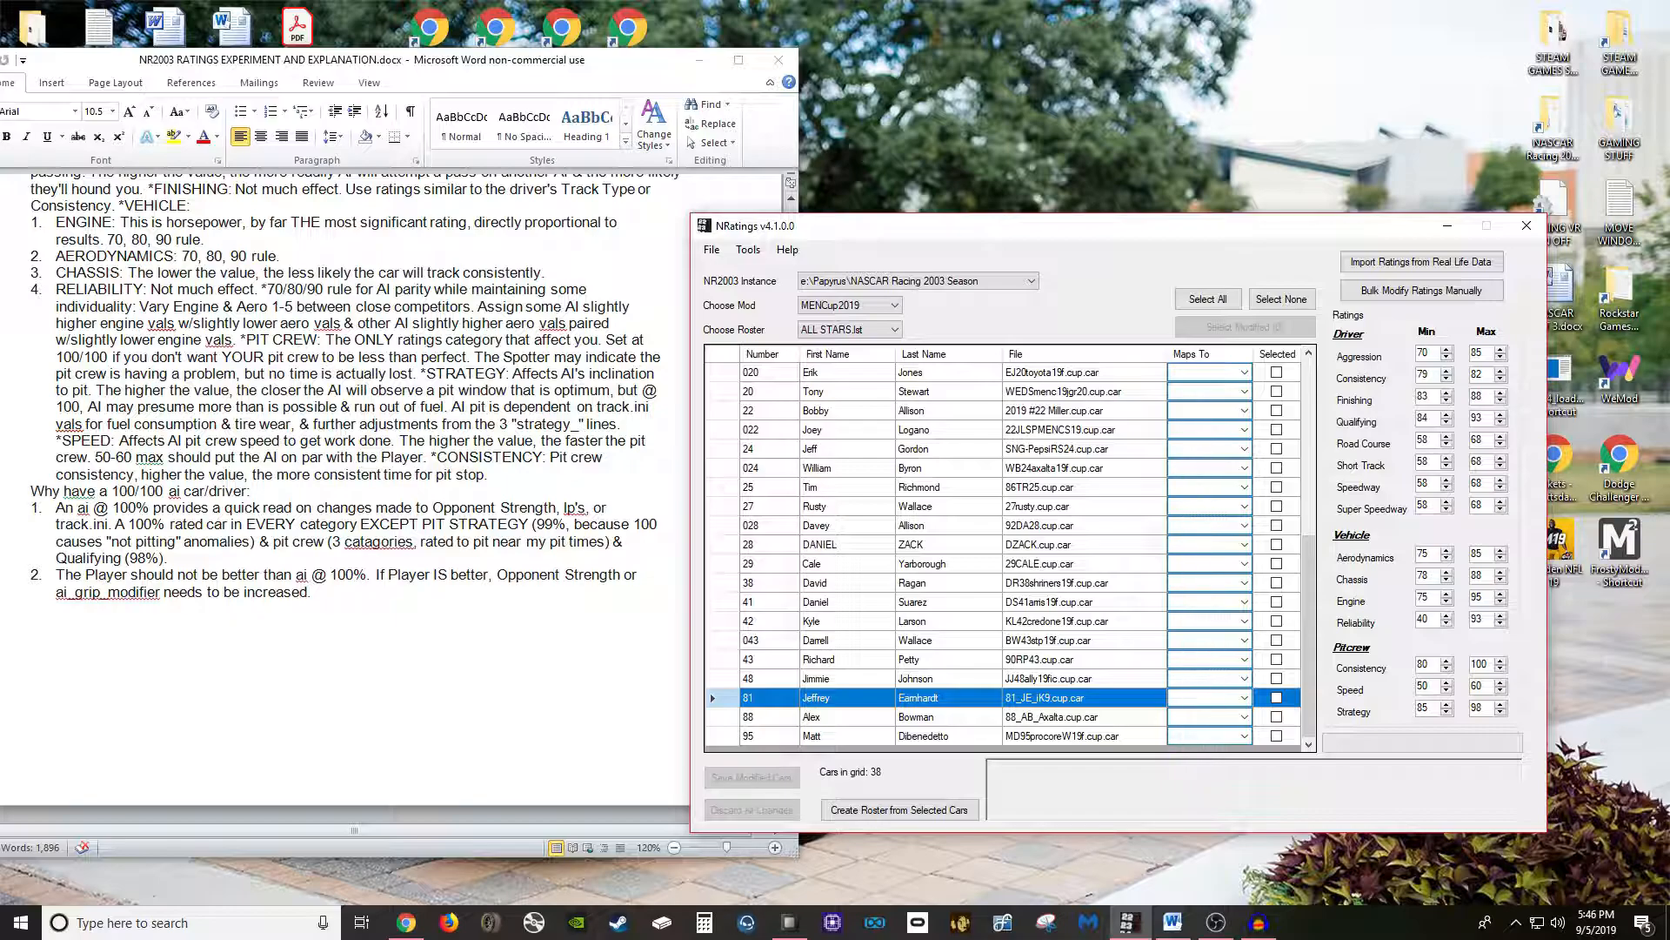
scroll(1003, 548, "up", 5)
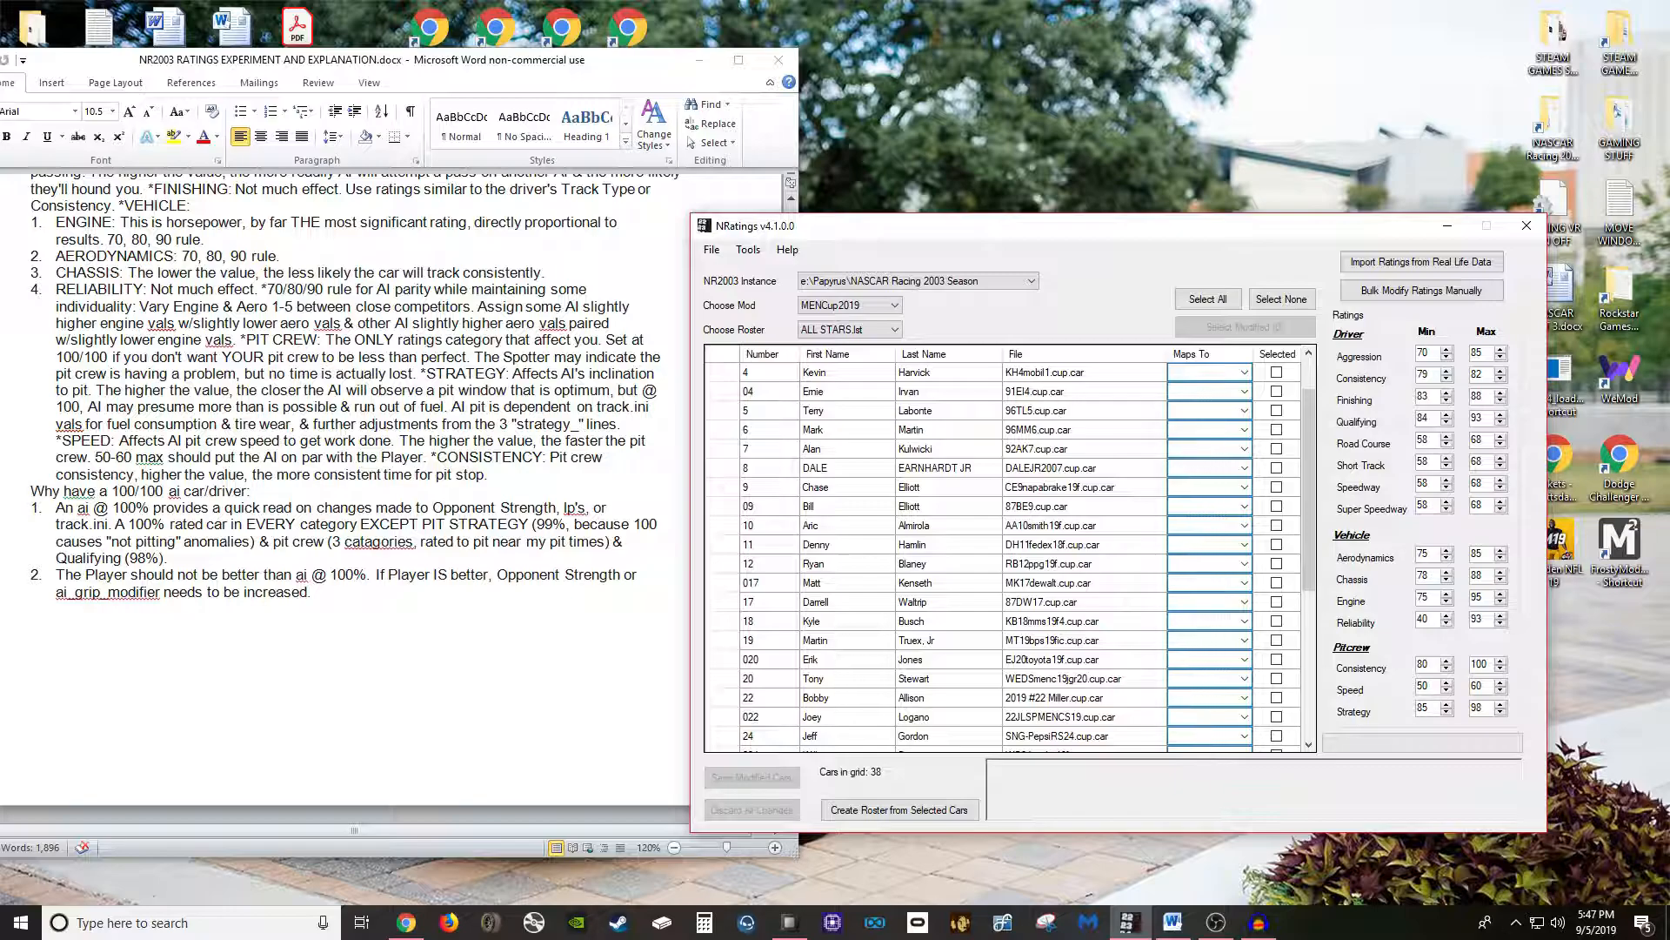
left_click(934, 468)
left_click(935, 525)
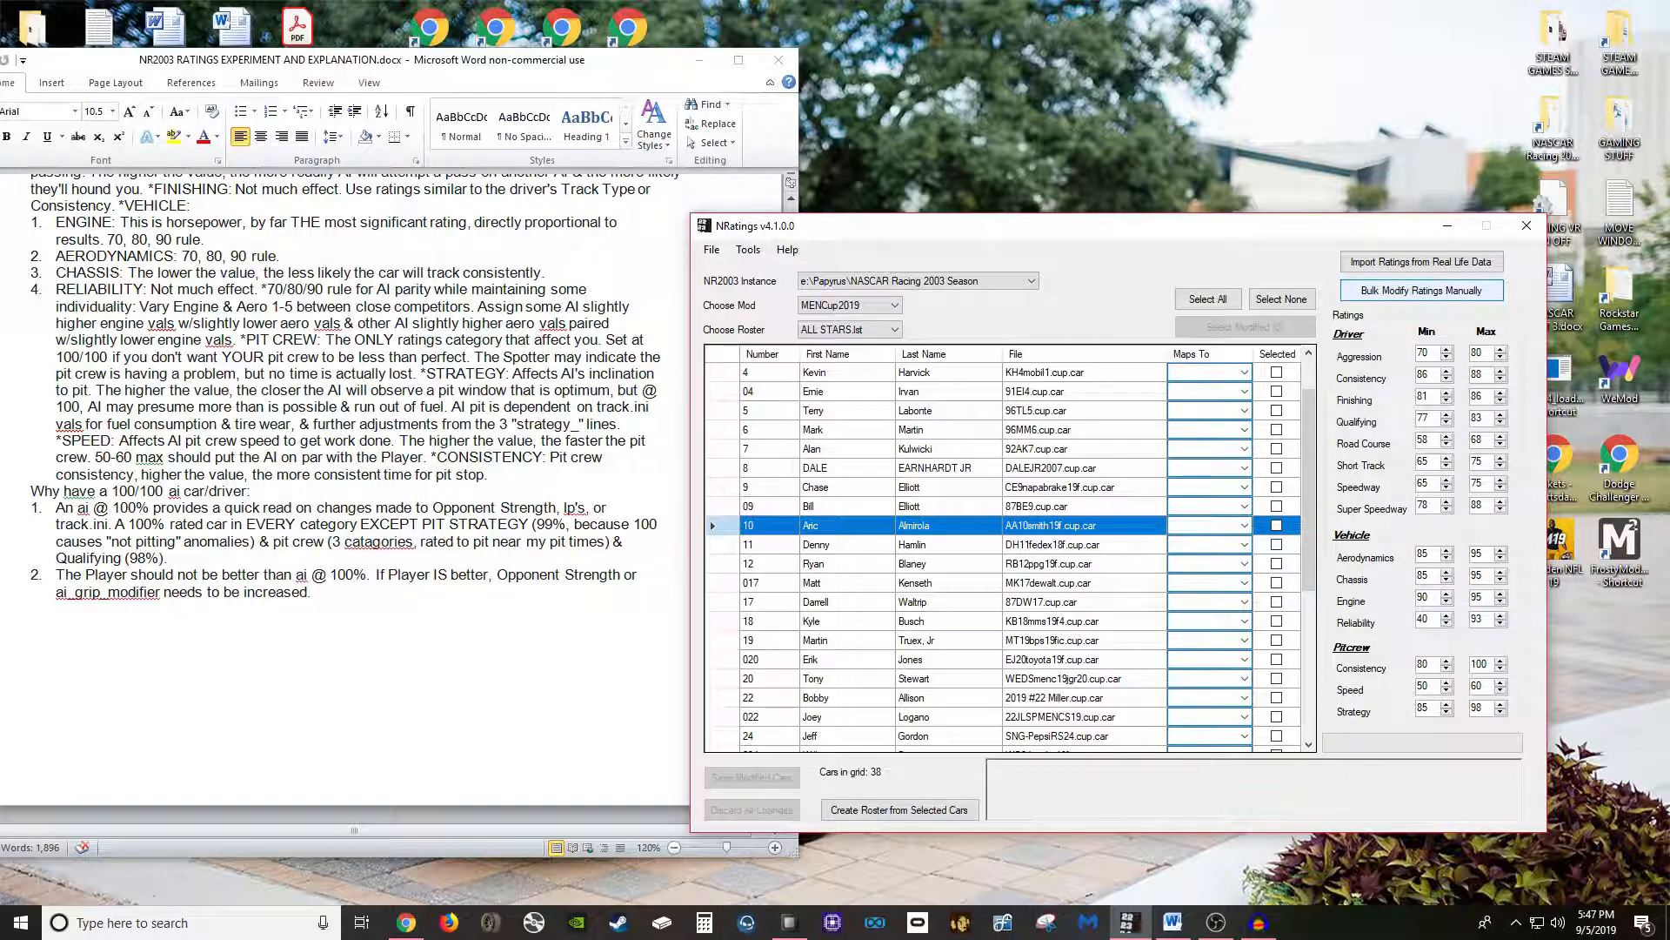
Bulk-modify the minimum Vehicle - Reliability rating of all cars, setting it to 70.
left_click(1422, 291)
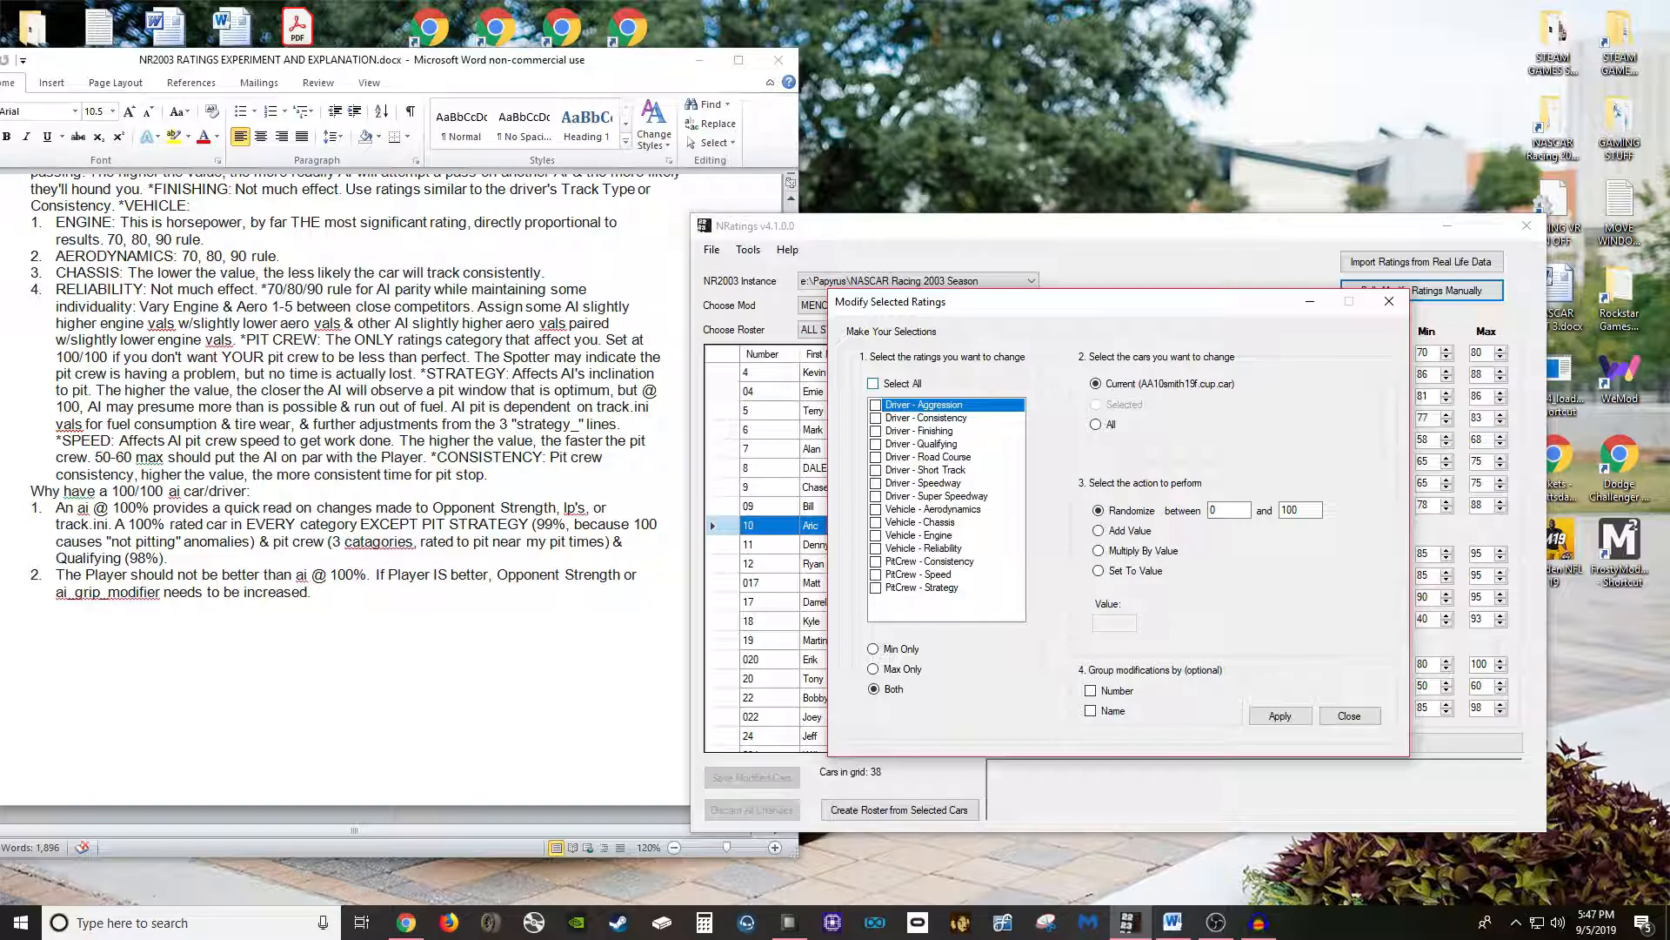
left_click_drag(1086, 304, 923, 298)
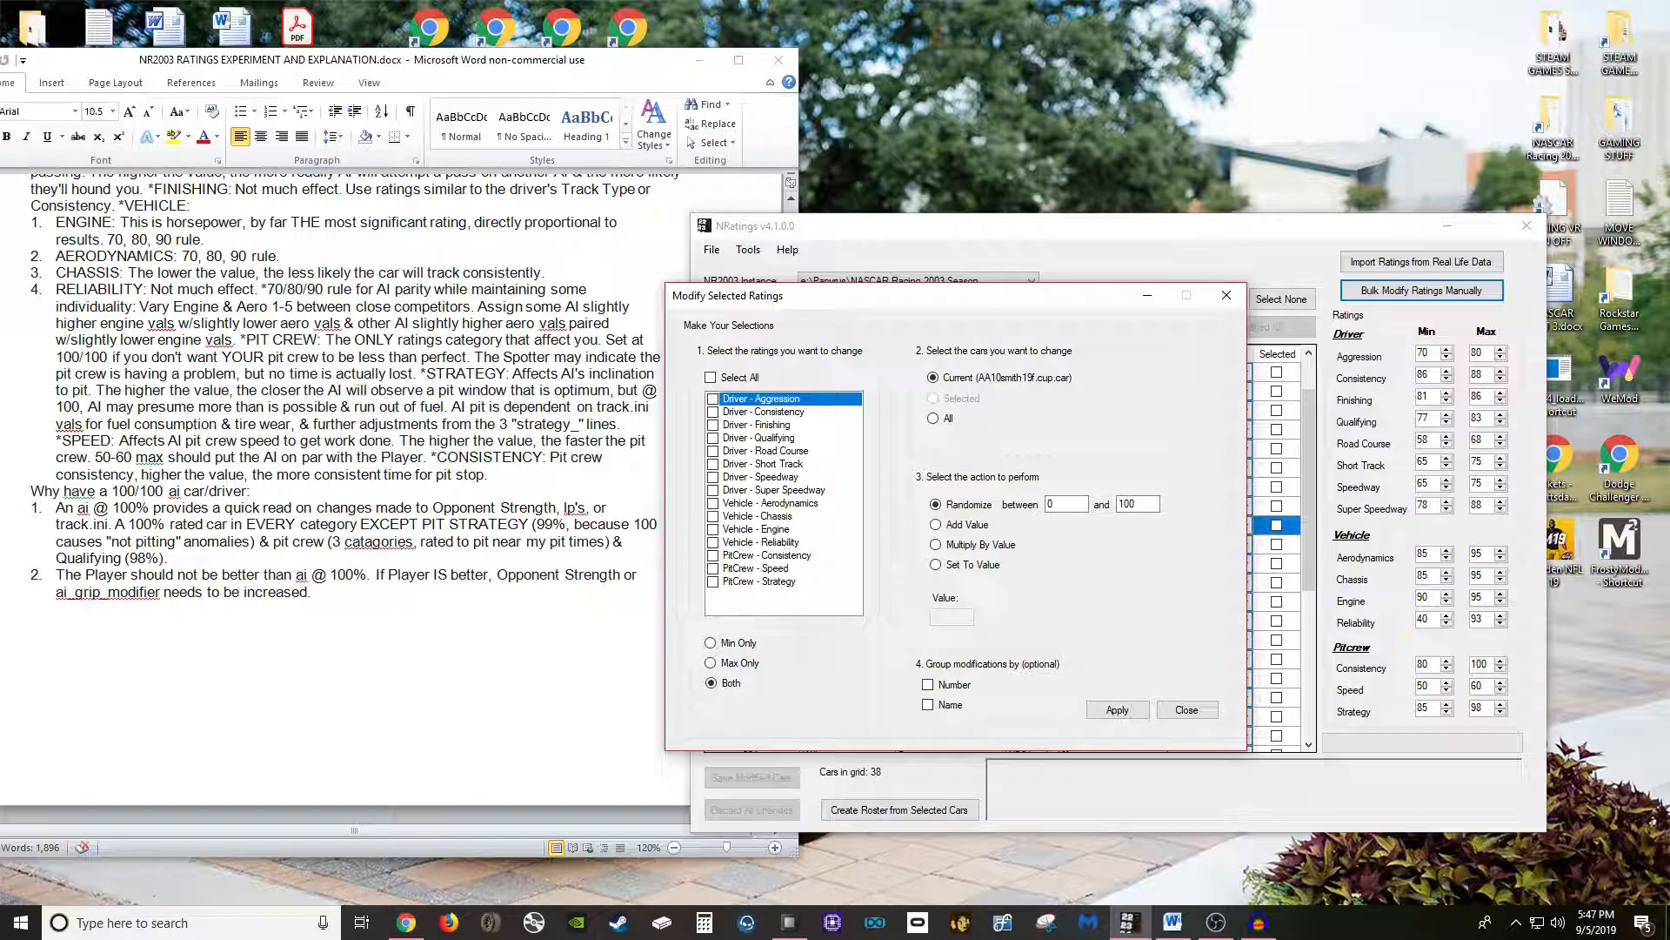
left_click(713, 542)
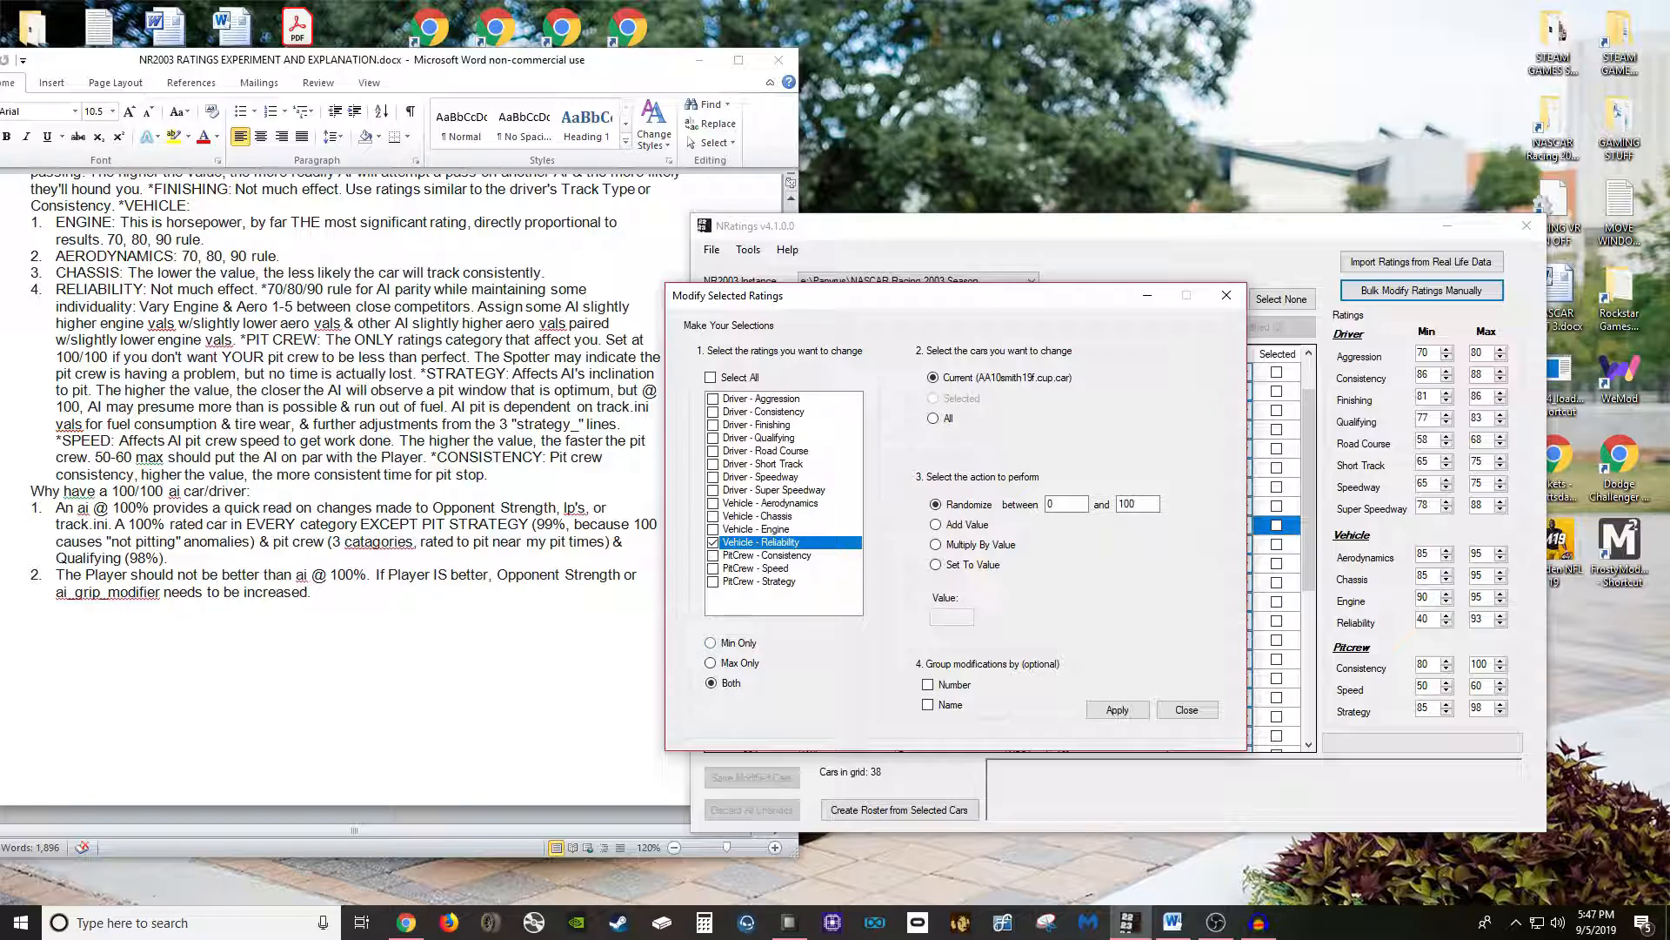
left_click(711, 643)
left_click(932, 418)
left_click(936, 564)
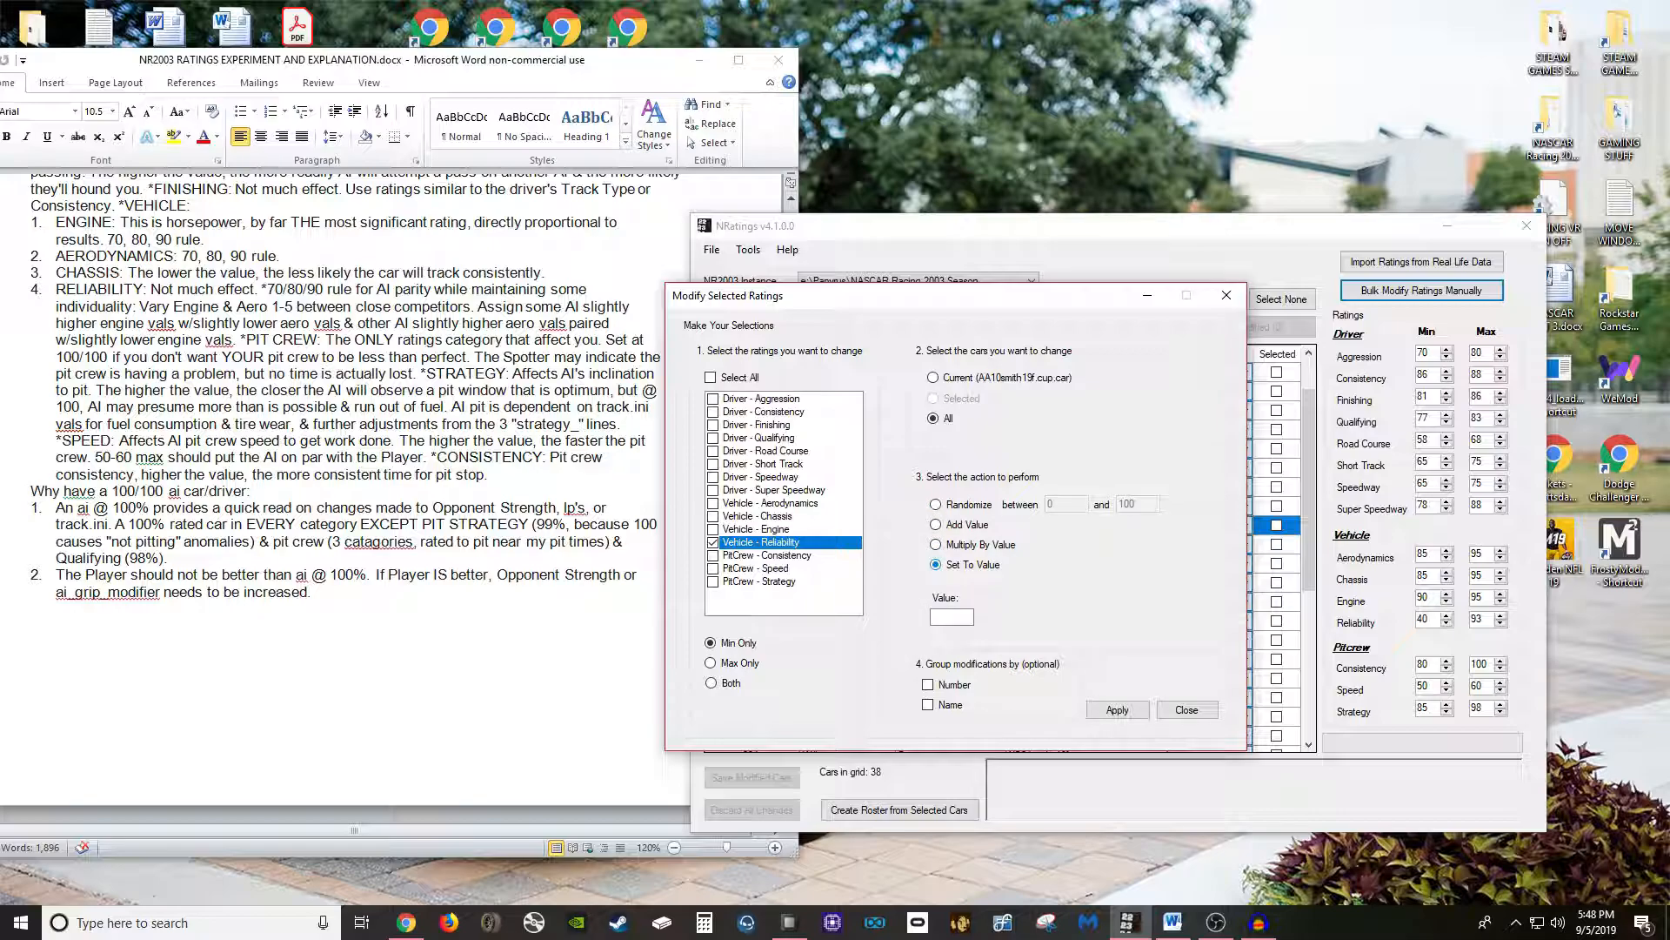
left_click(952, 617)
type("70")
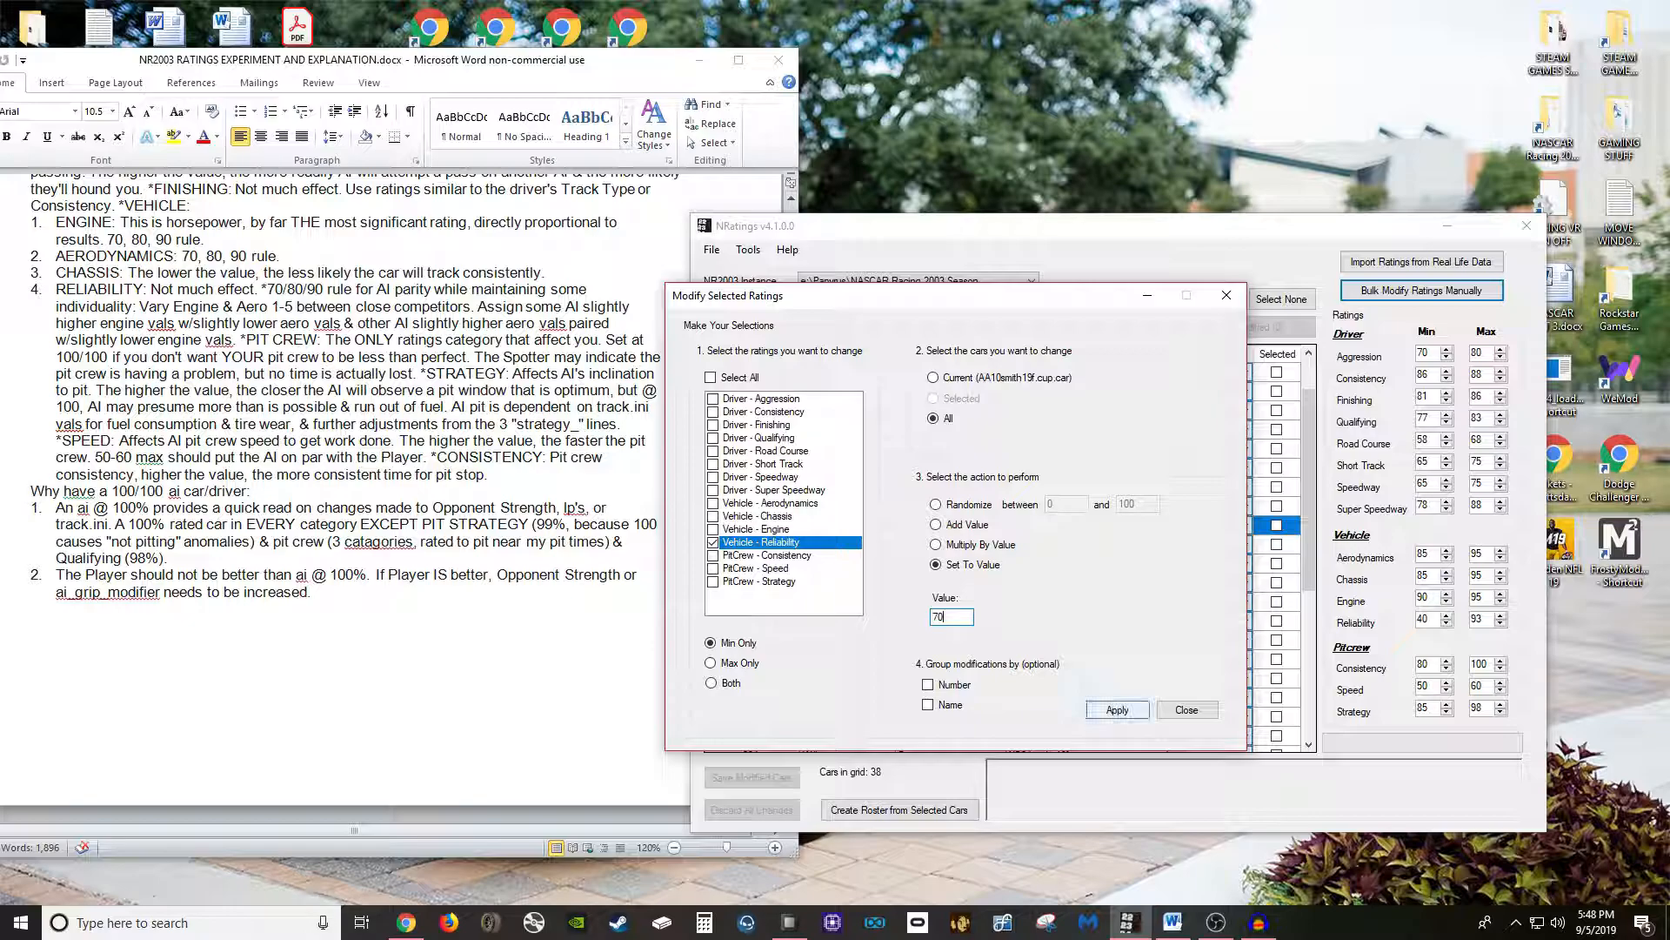
left_click(1117, 709)
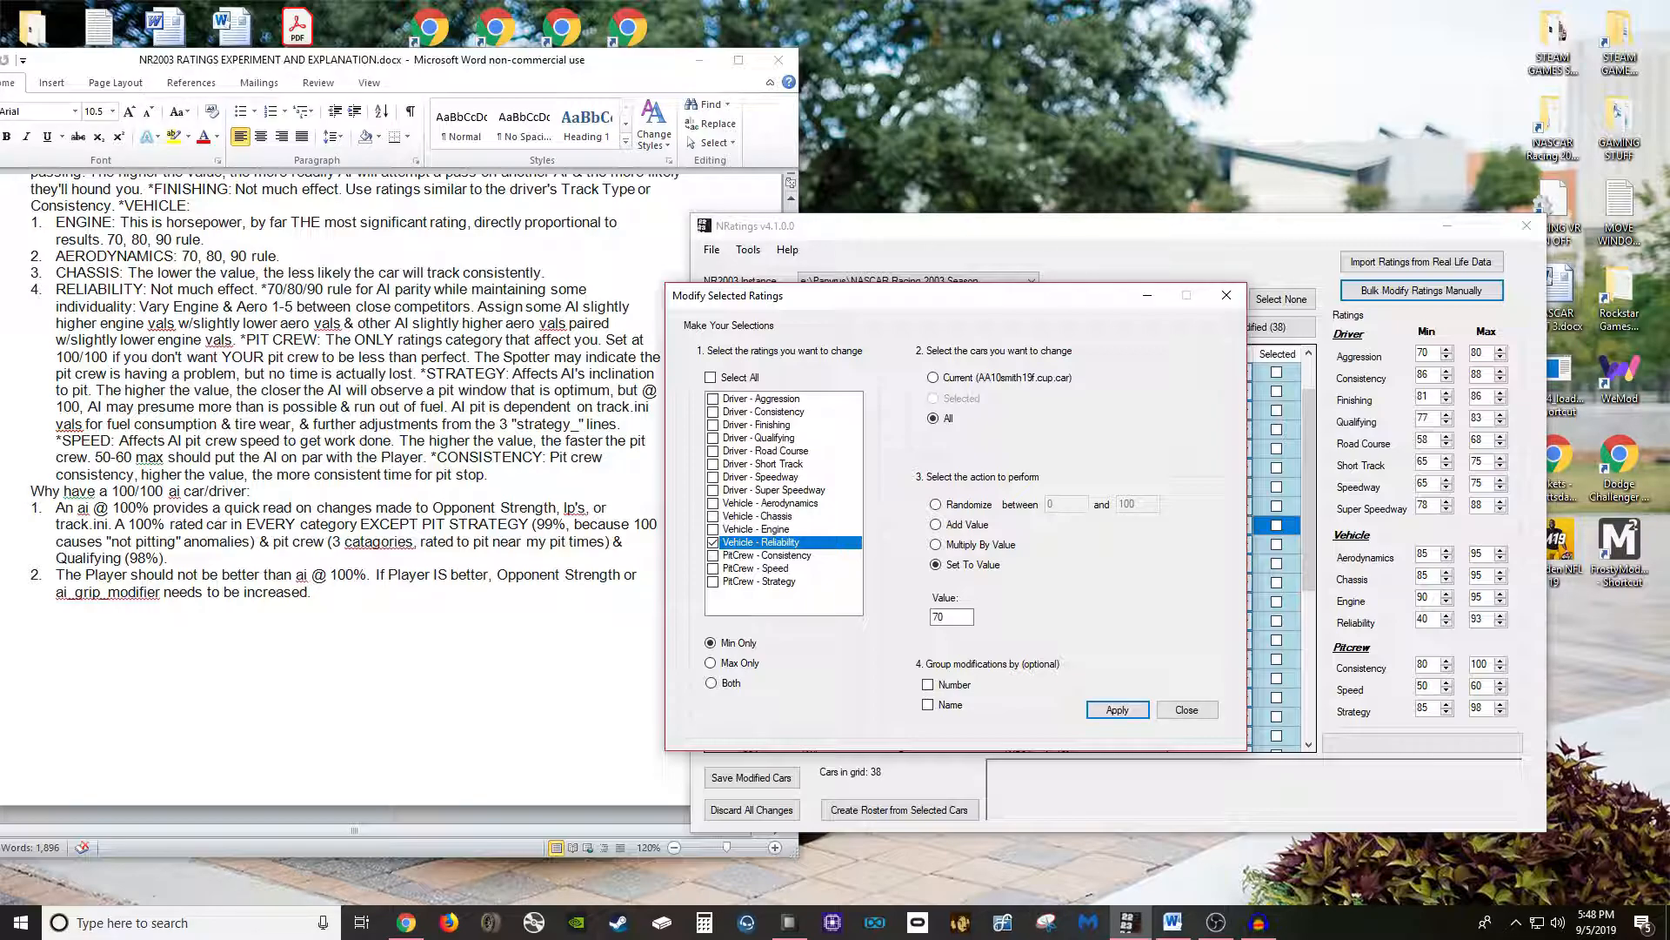
Set the maximum Vehicle - Reliability rating of all cars to 93 and save the modified cars.
left_click(710, 663)
double_click(938, 617)
type("93")
key("Tab")
left_click(1187, 710)
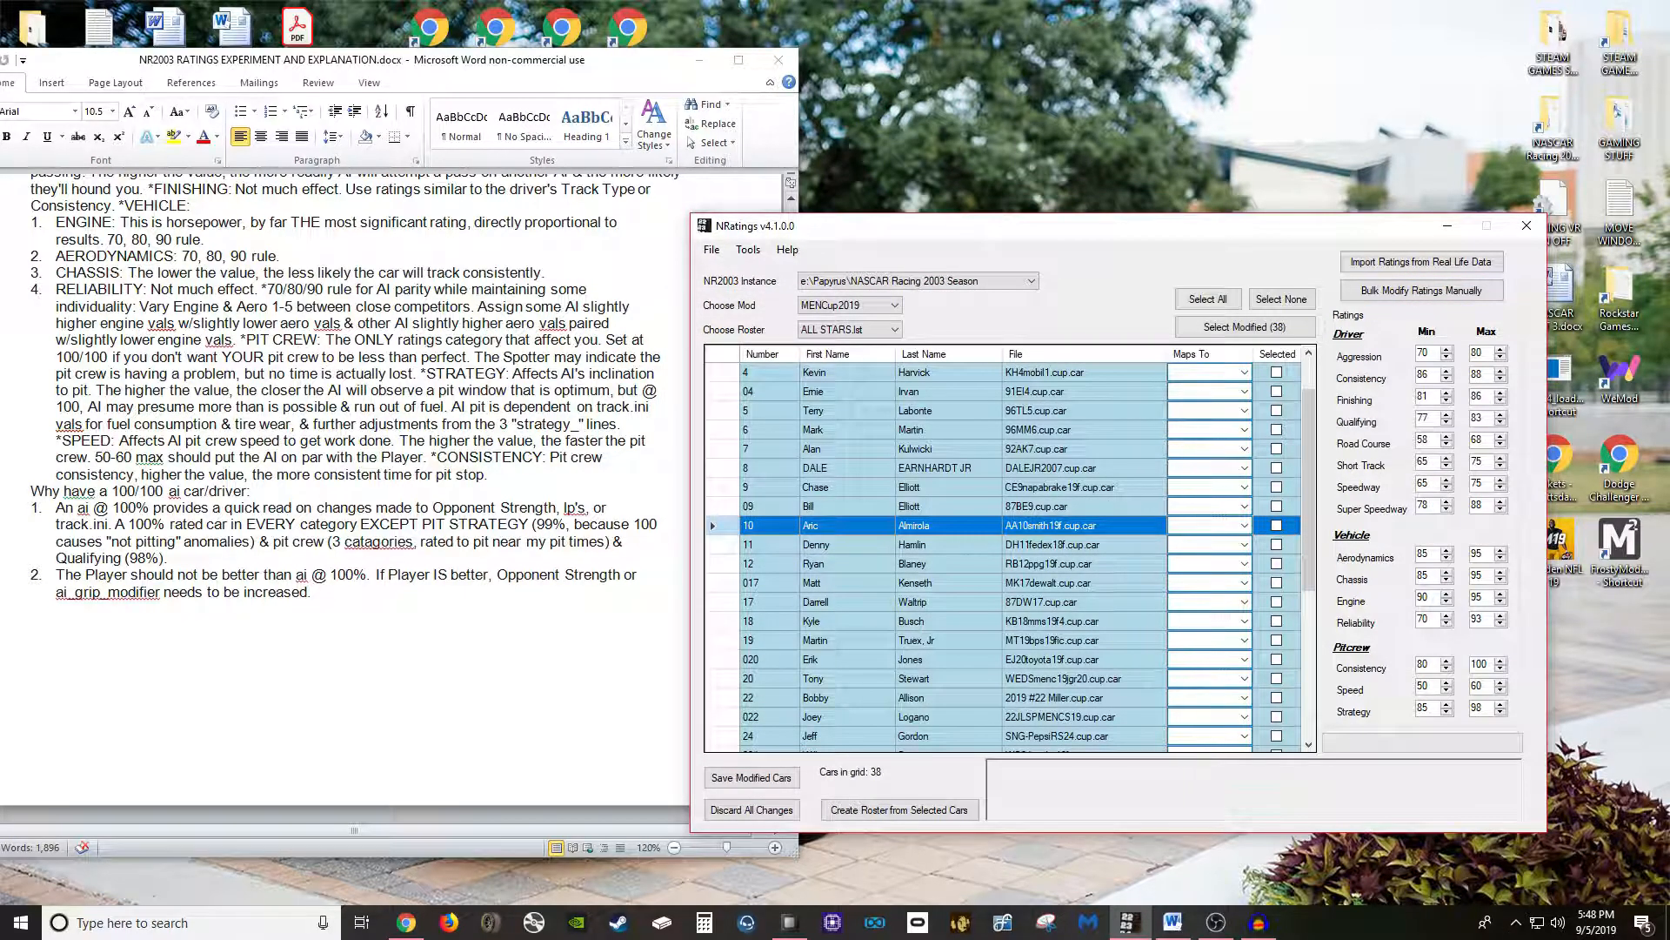
left_click(752, 777)
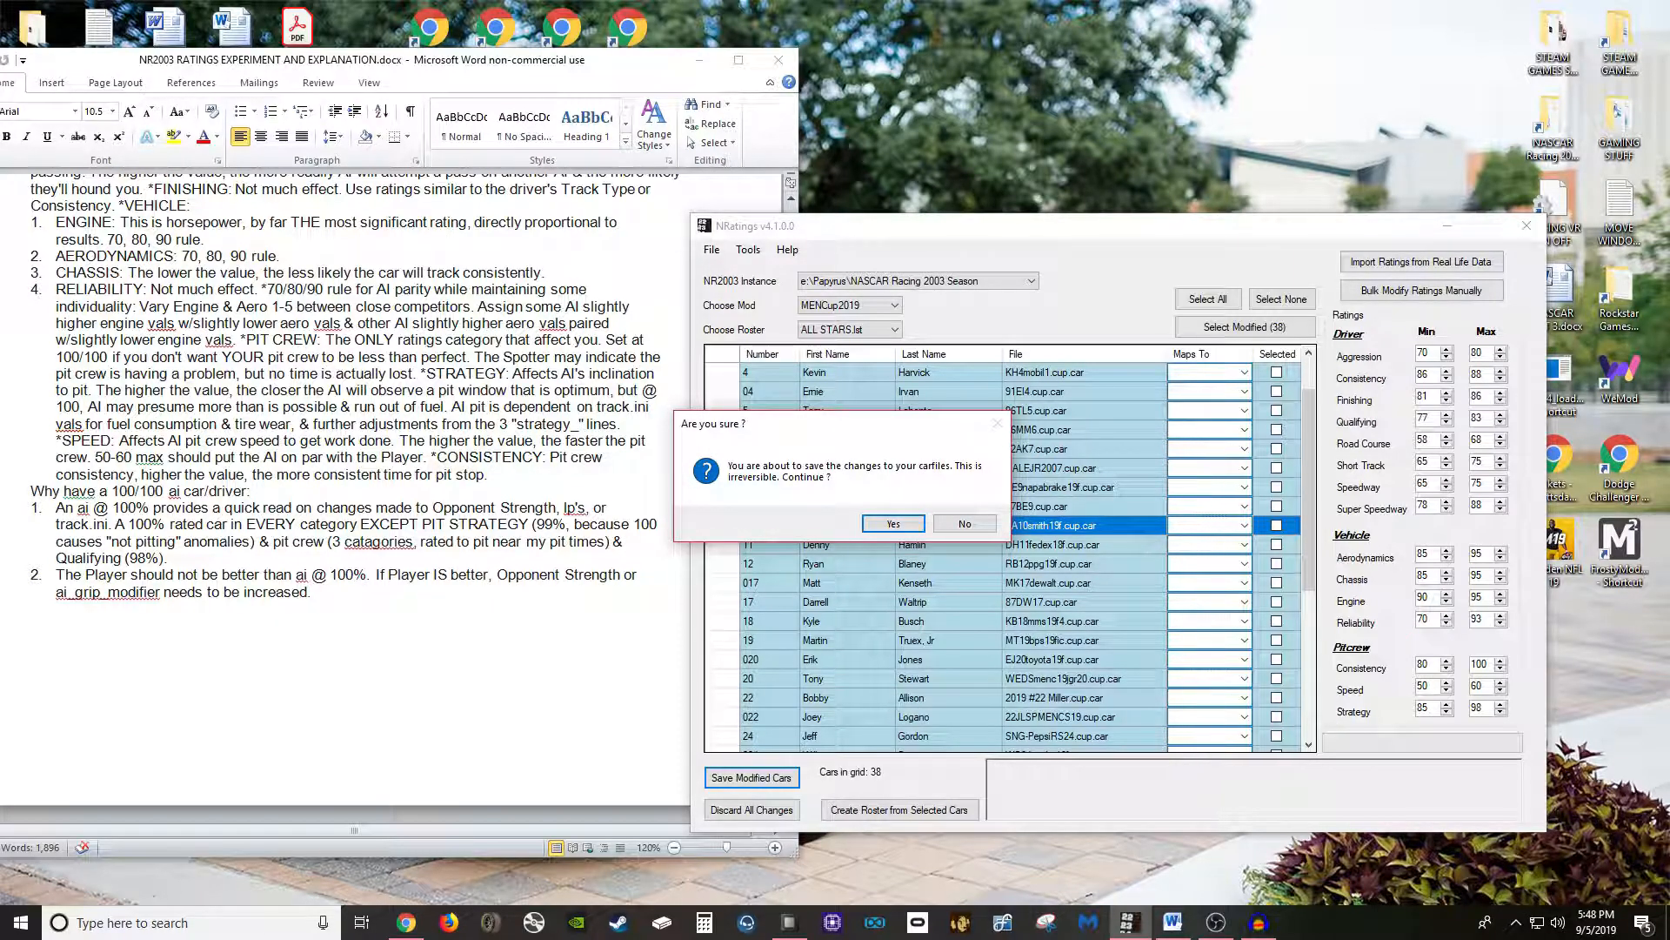
key("Return")
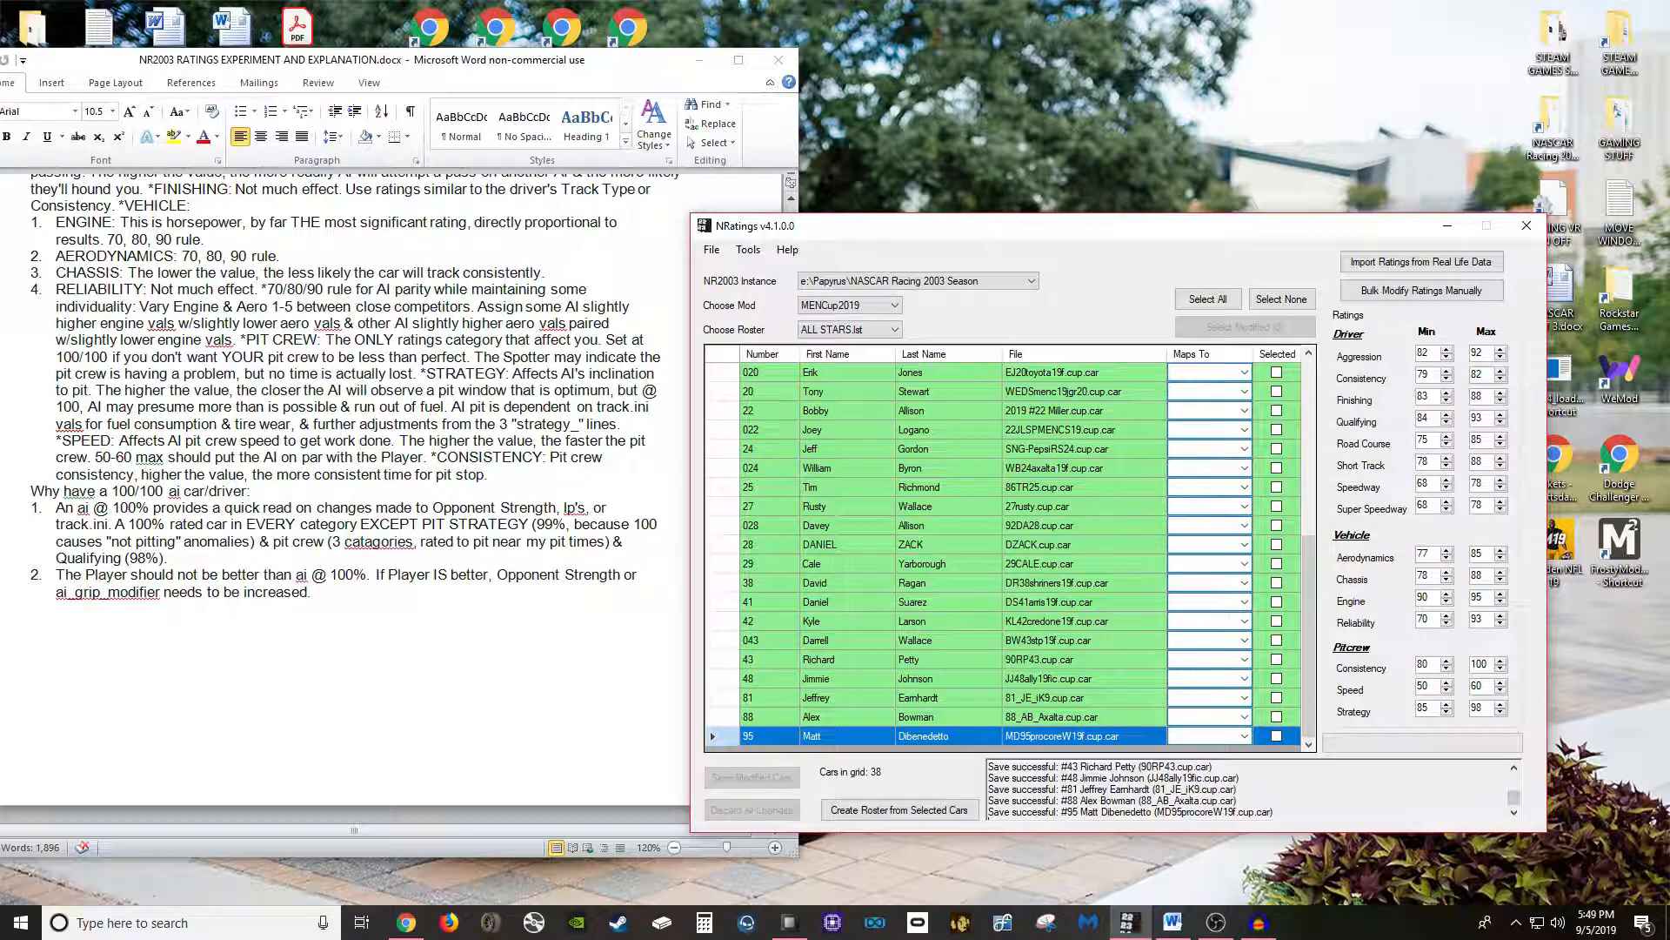
Step through the saved roster cars, including 29, 38, 25 and 017, to check their min and max reliability ratings.
left_click(922, 506)
left_click(922, 563)
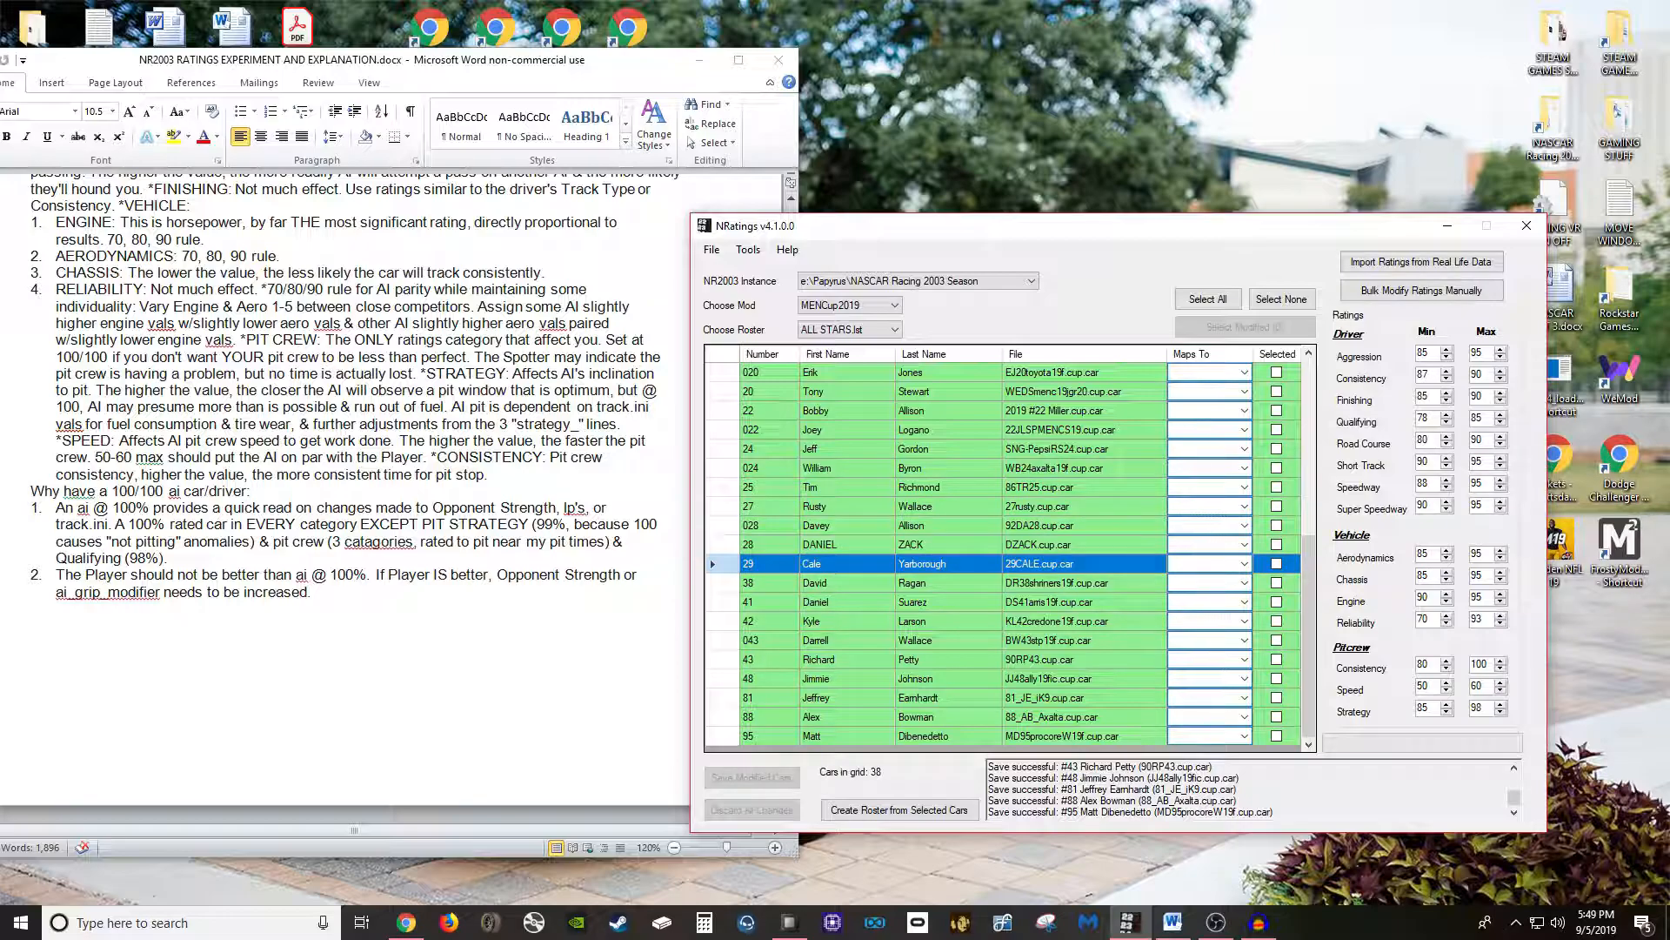
key("Down")
key("Down")
key("Down")
key("Down")
key("Down")
key("Down")
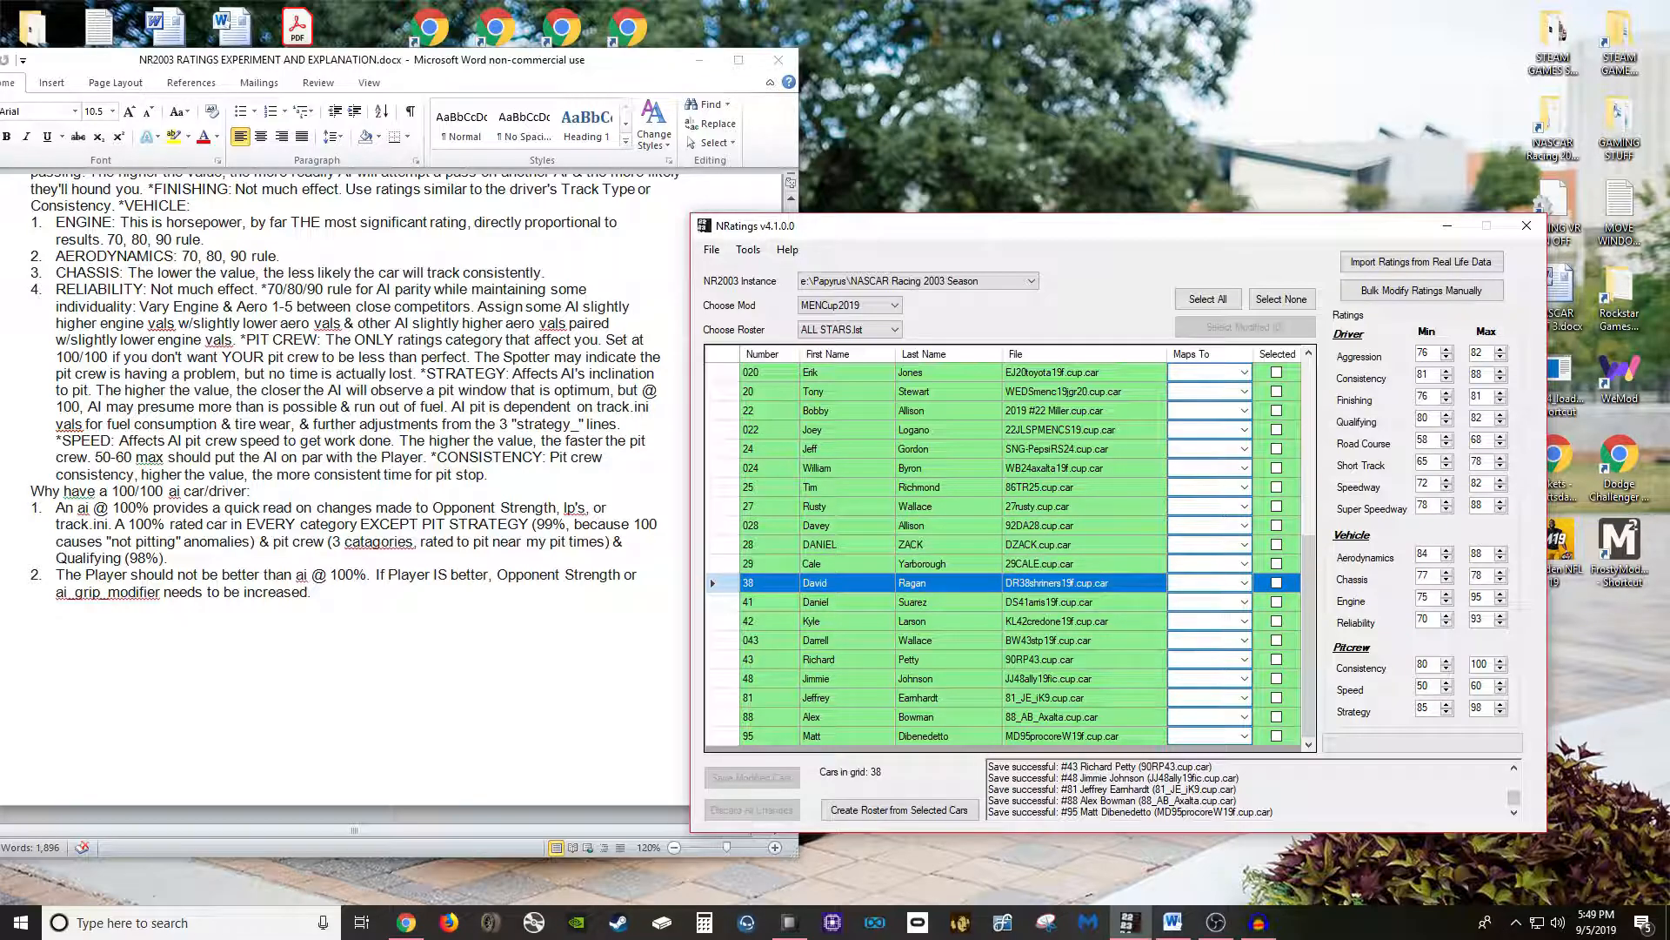
key("Up")
key("Up")
key("Up")
key("Up")
key("Up")
key("Up")
key("Up")
key("Up")
key("Up")
key("Up")
key("Up")
key("Up")
key("Up")
key("Up")
key("Up")
key("Up")
key("Up")
key("Up")
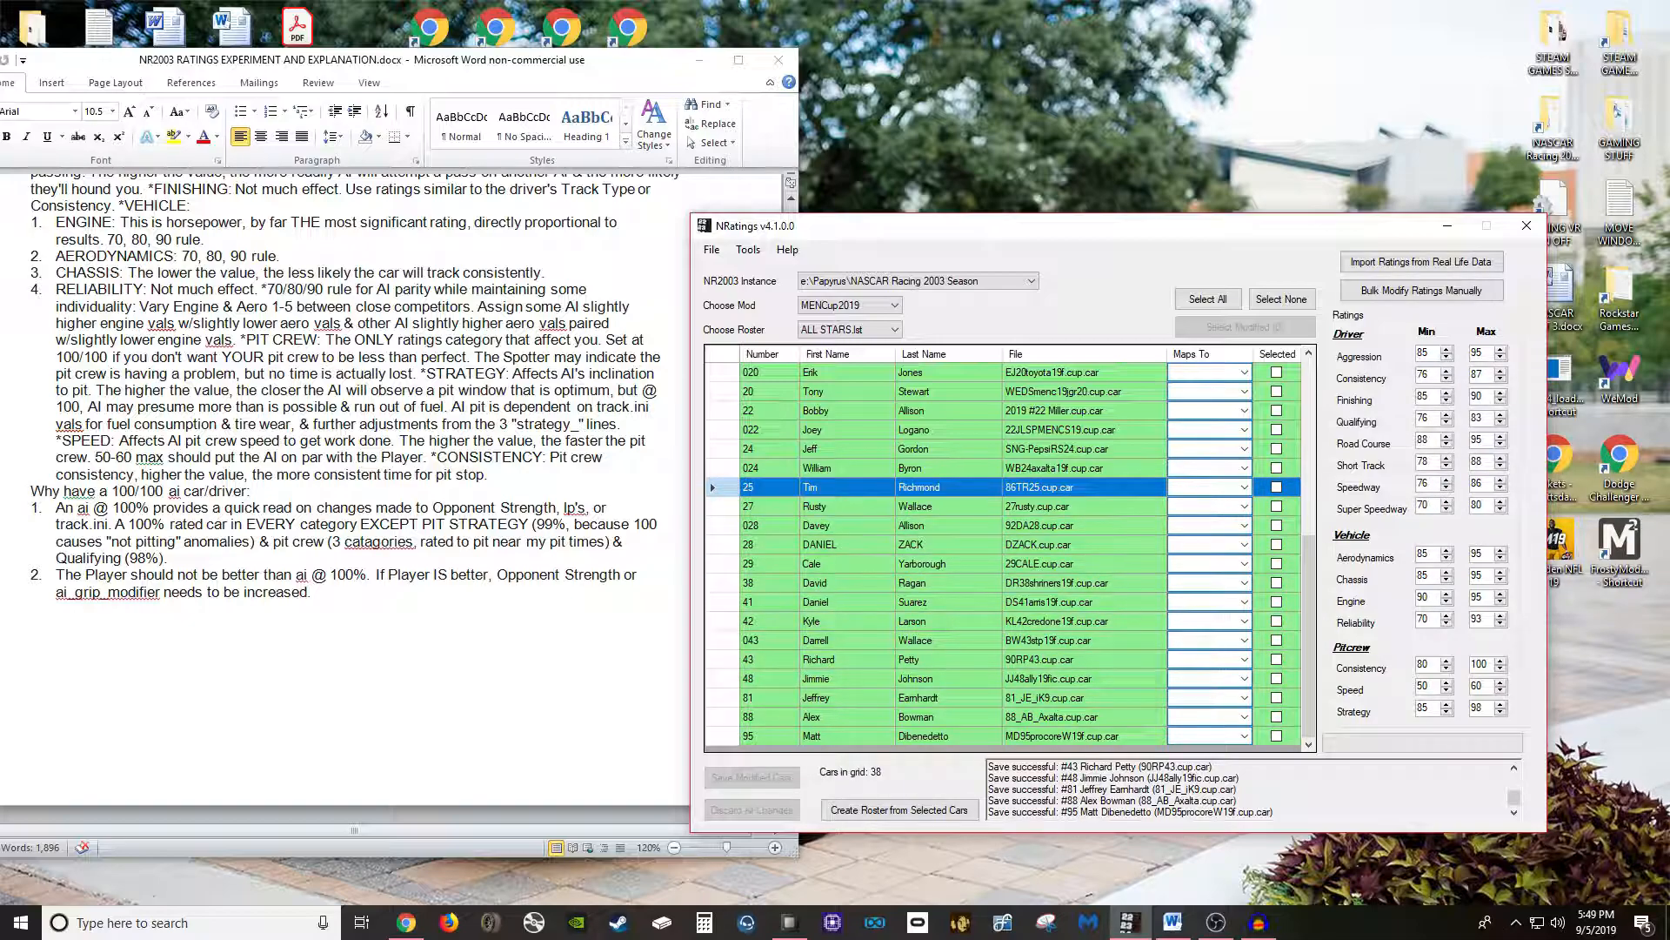
key("Up")
key("Up")
key("Up")
key("Up")
key("Up")
key("Up")
key("Up")
key("Up")
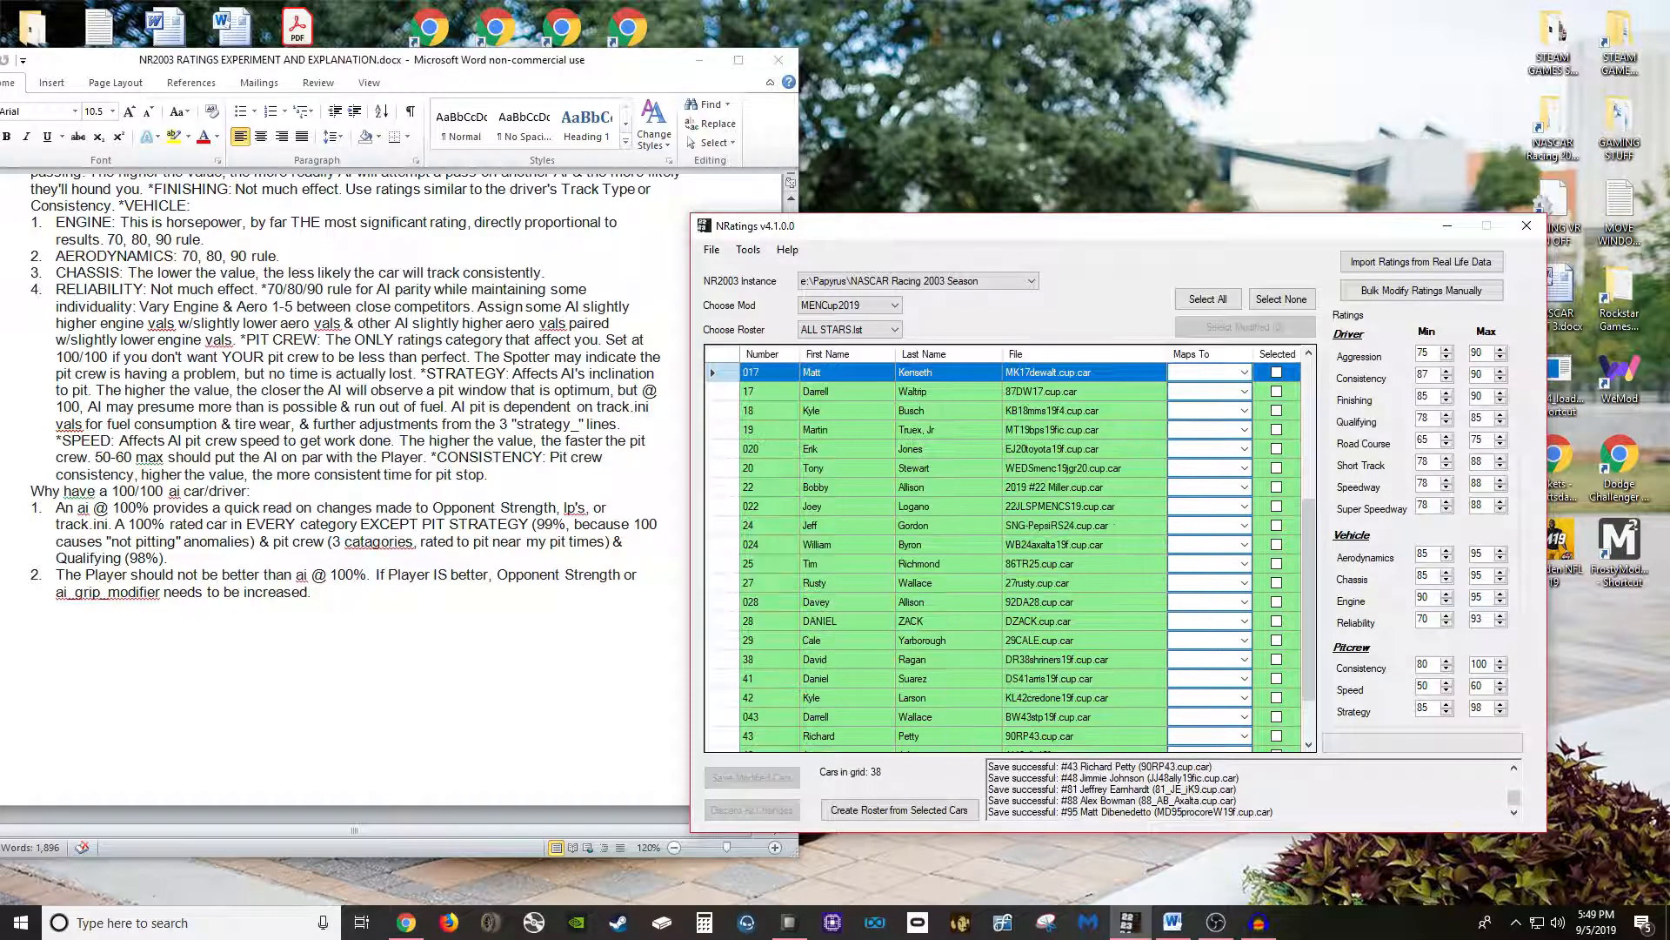
Examine the driver and vehicle ratings of further cars, including 18, 022 and 5.
key("Down")
key("Down")
key("Down")
key("Down")
key("Down")
key("Down")
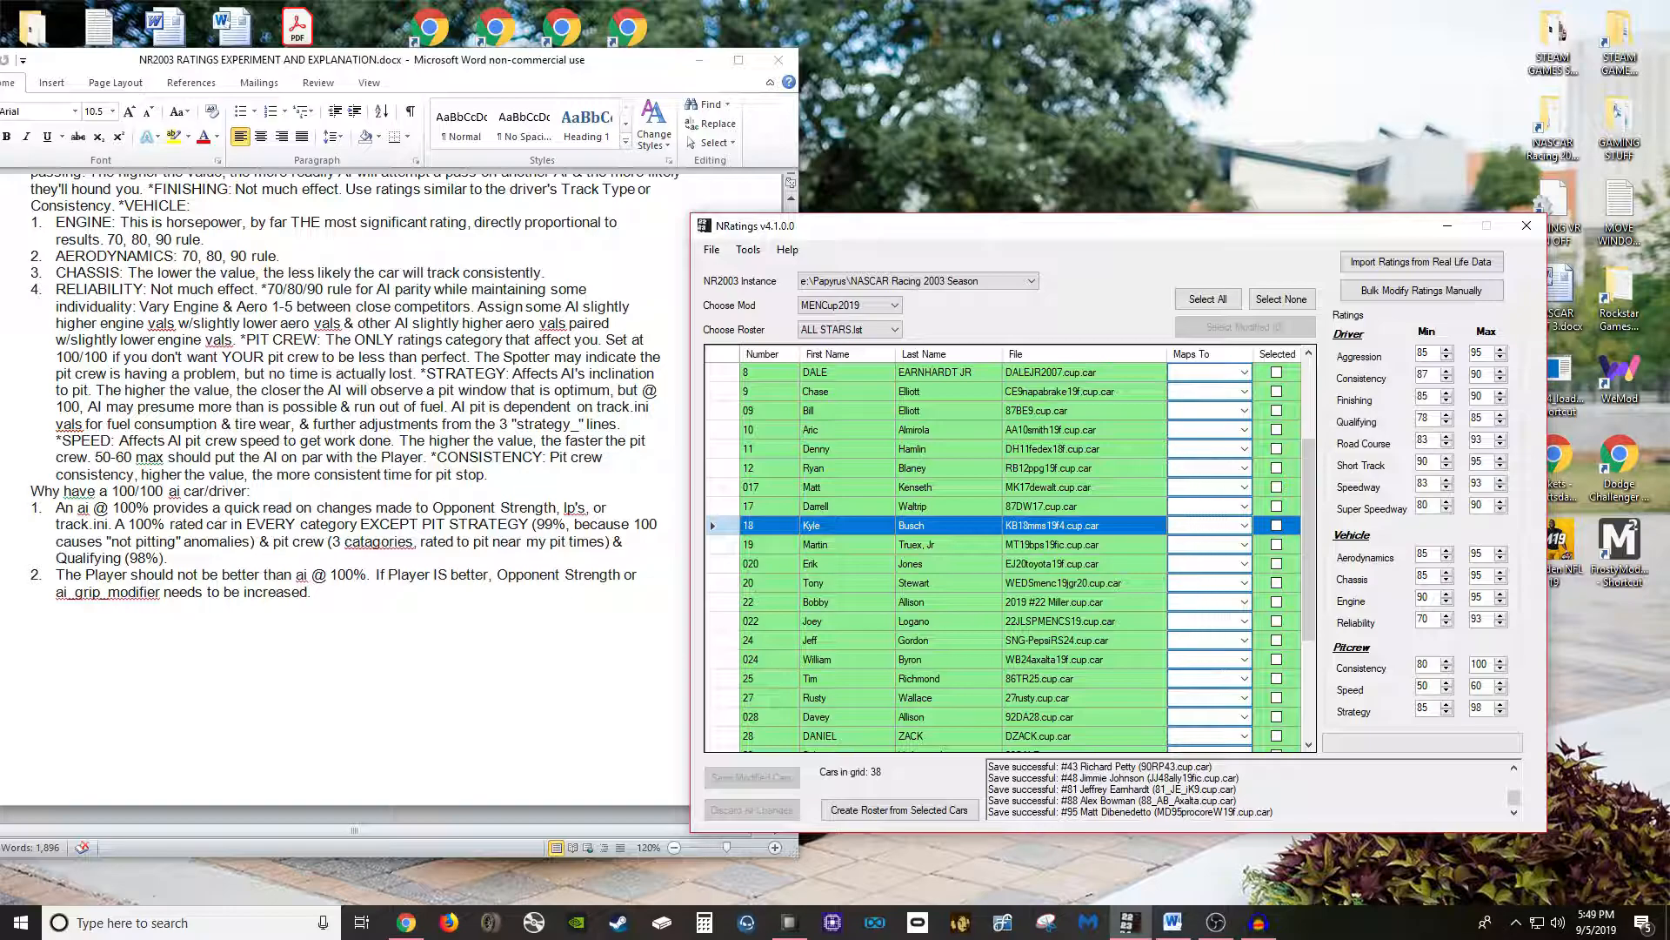
left_click(913, 621)
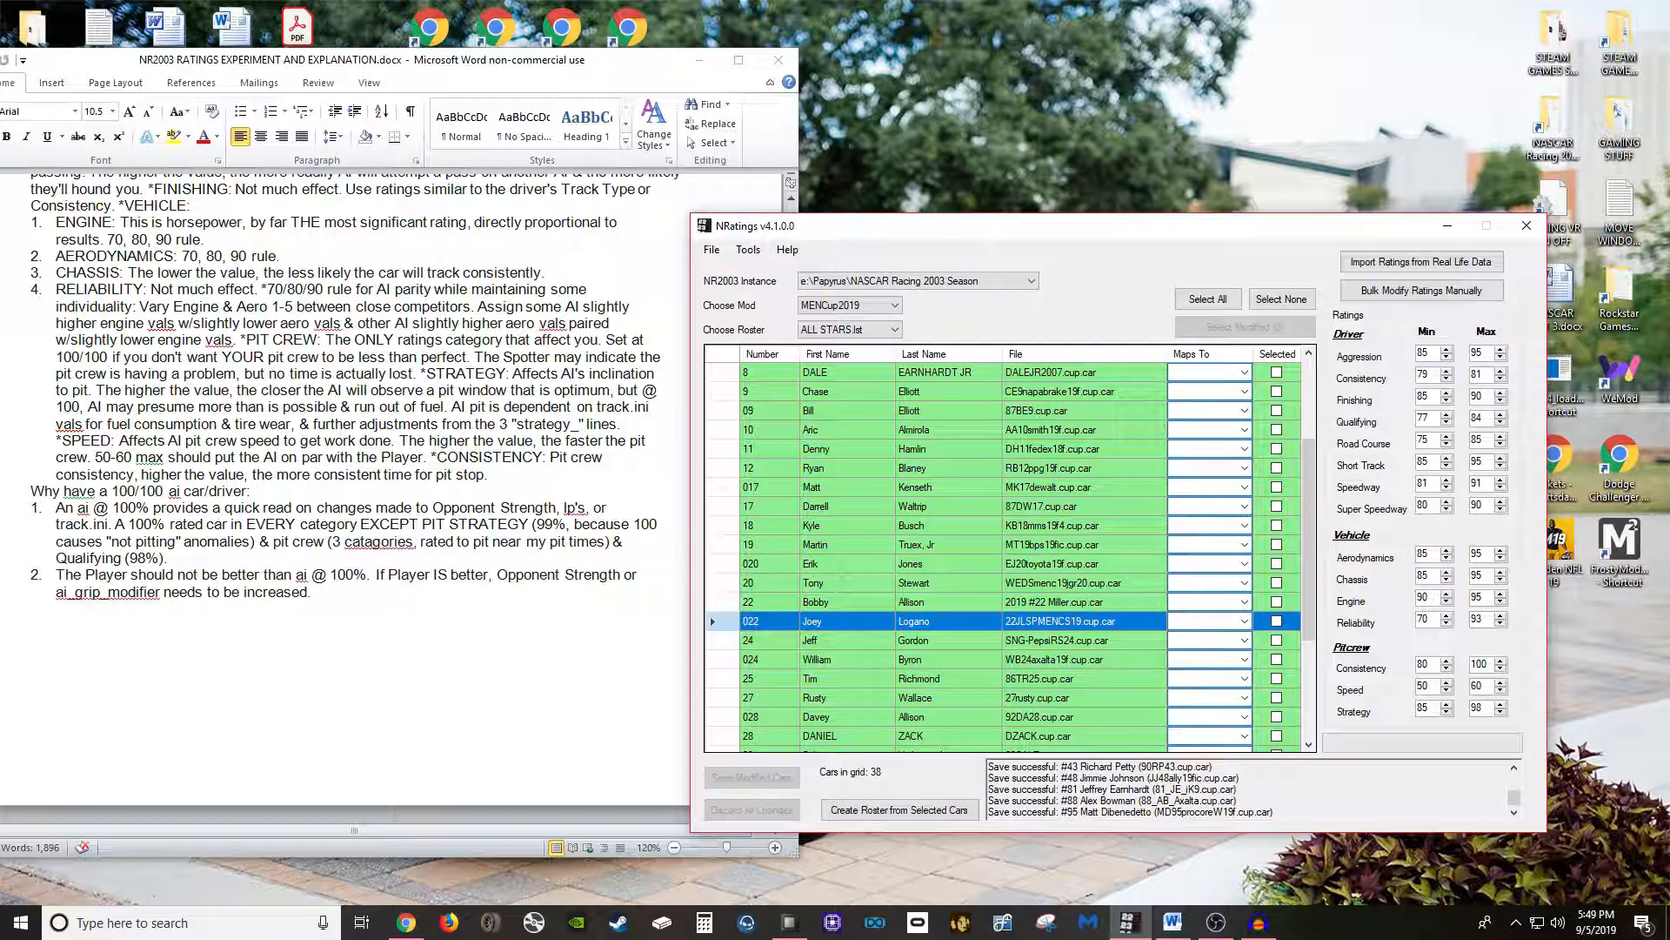
scroll(1003, 553, "up", 3)
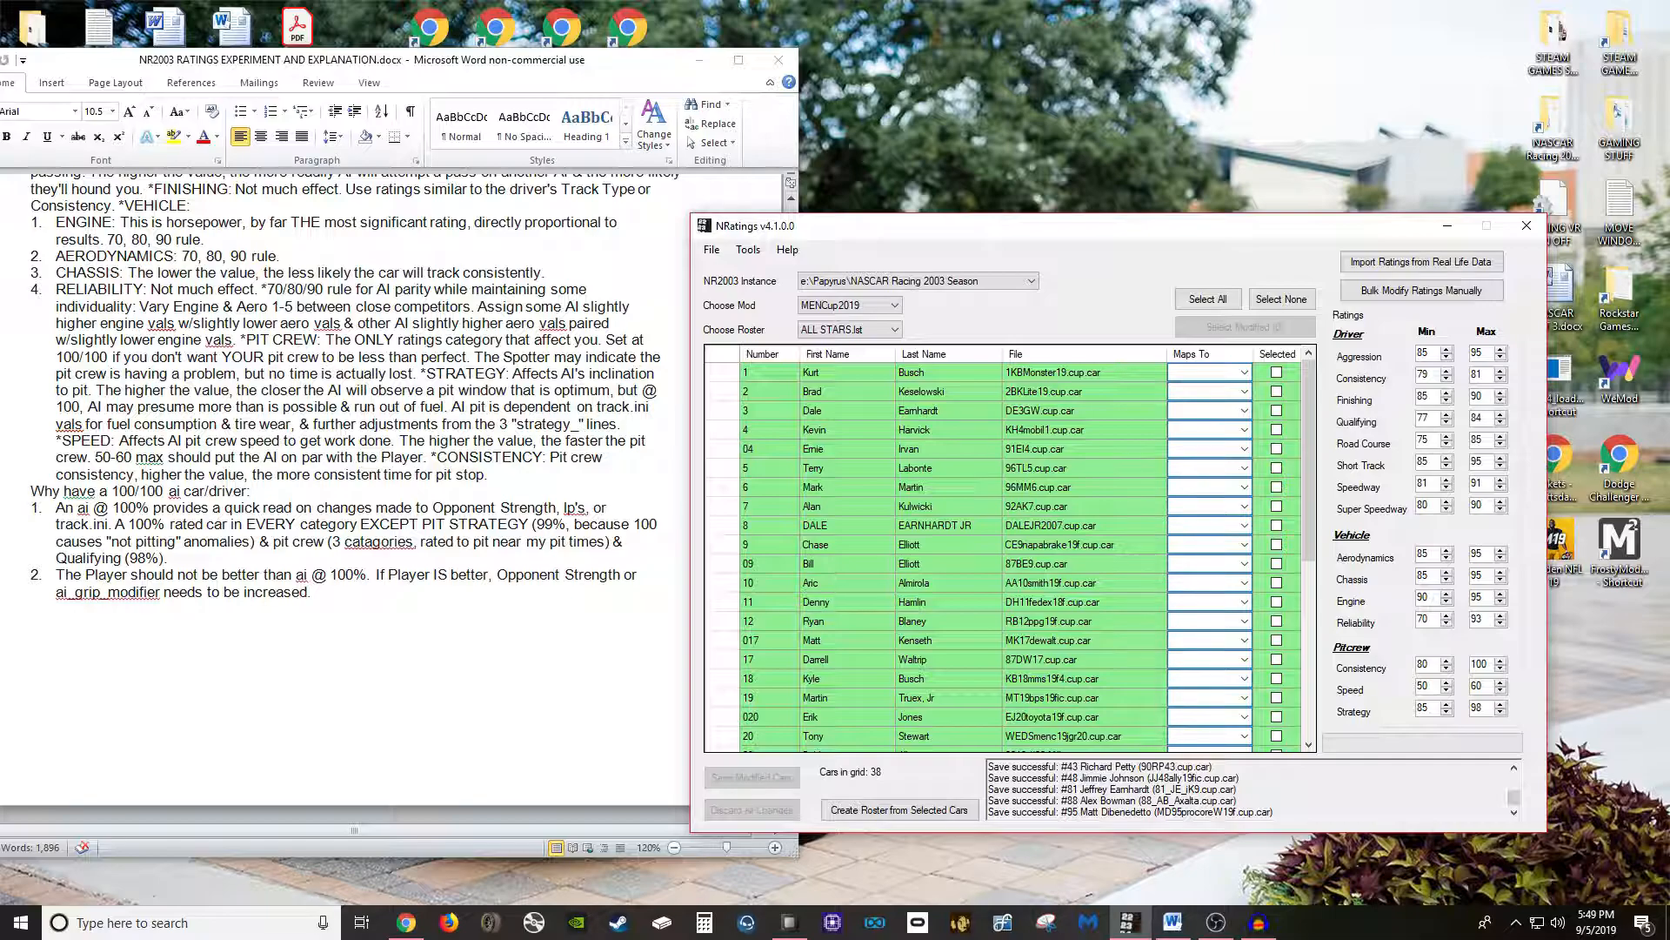
left_click(944, 411)
key("Down")
key("Down")
key("Down")
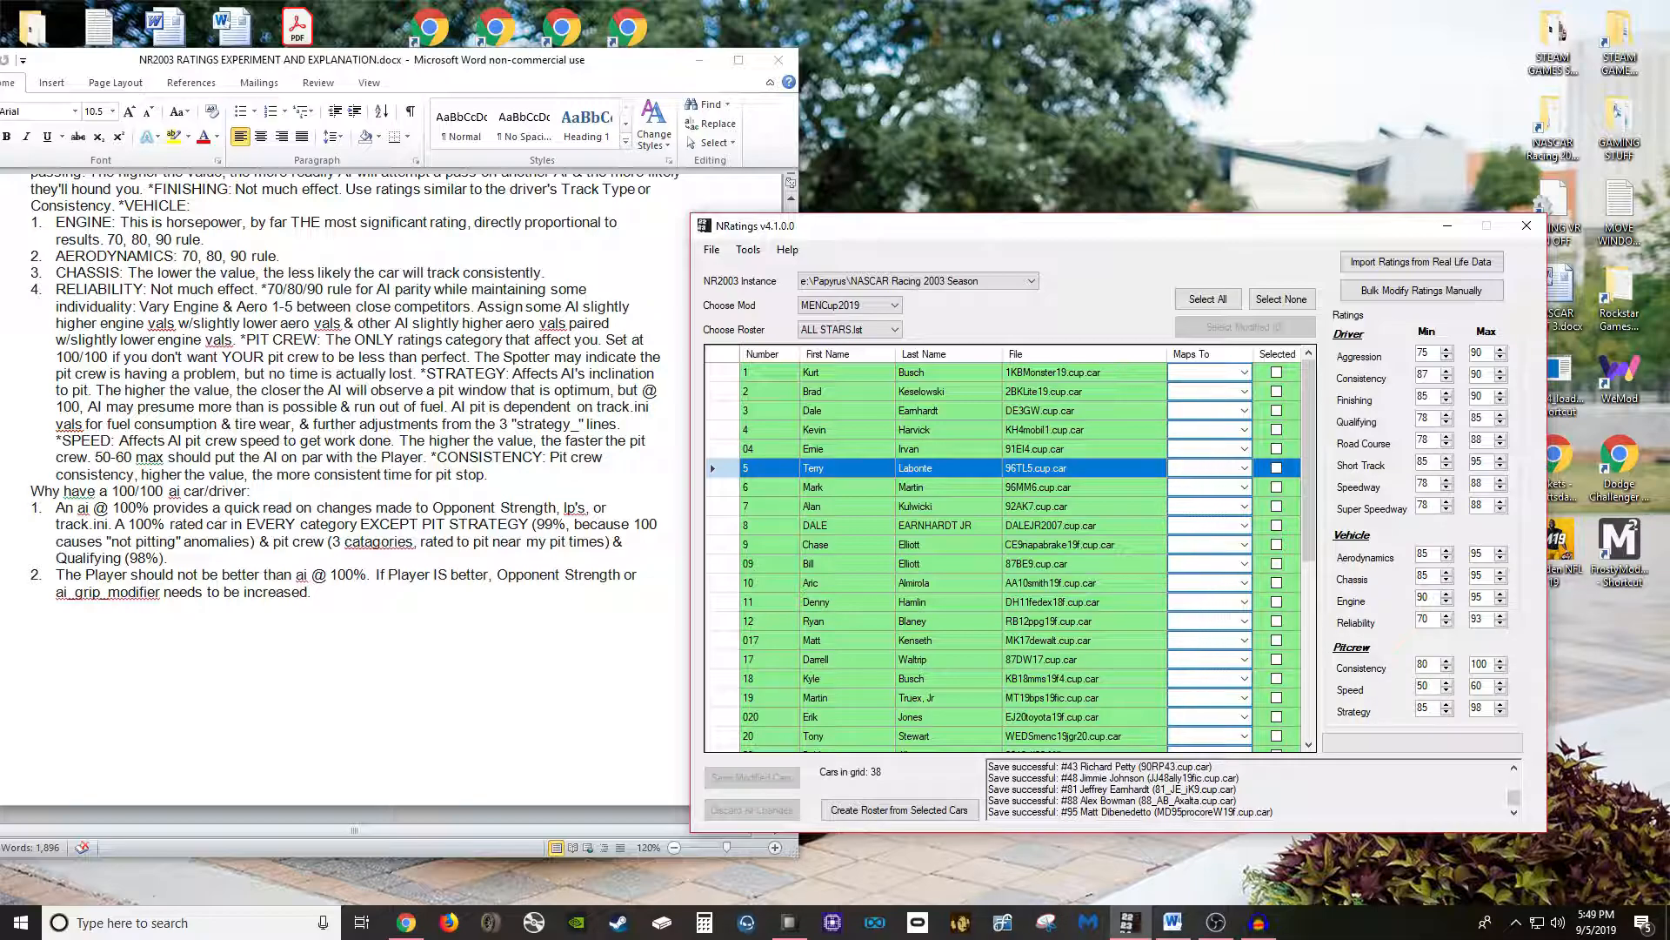
Compare the driver ratings of cars 27, 29 and 42 with those of cars 3, 4 and 8.
scroll(1002, 554, "down", 6)
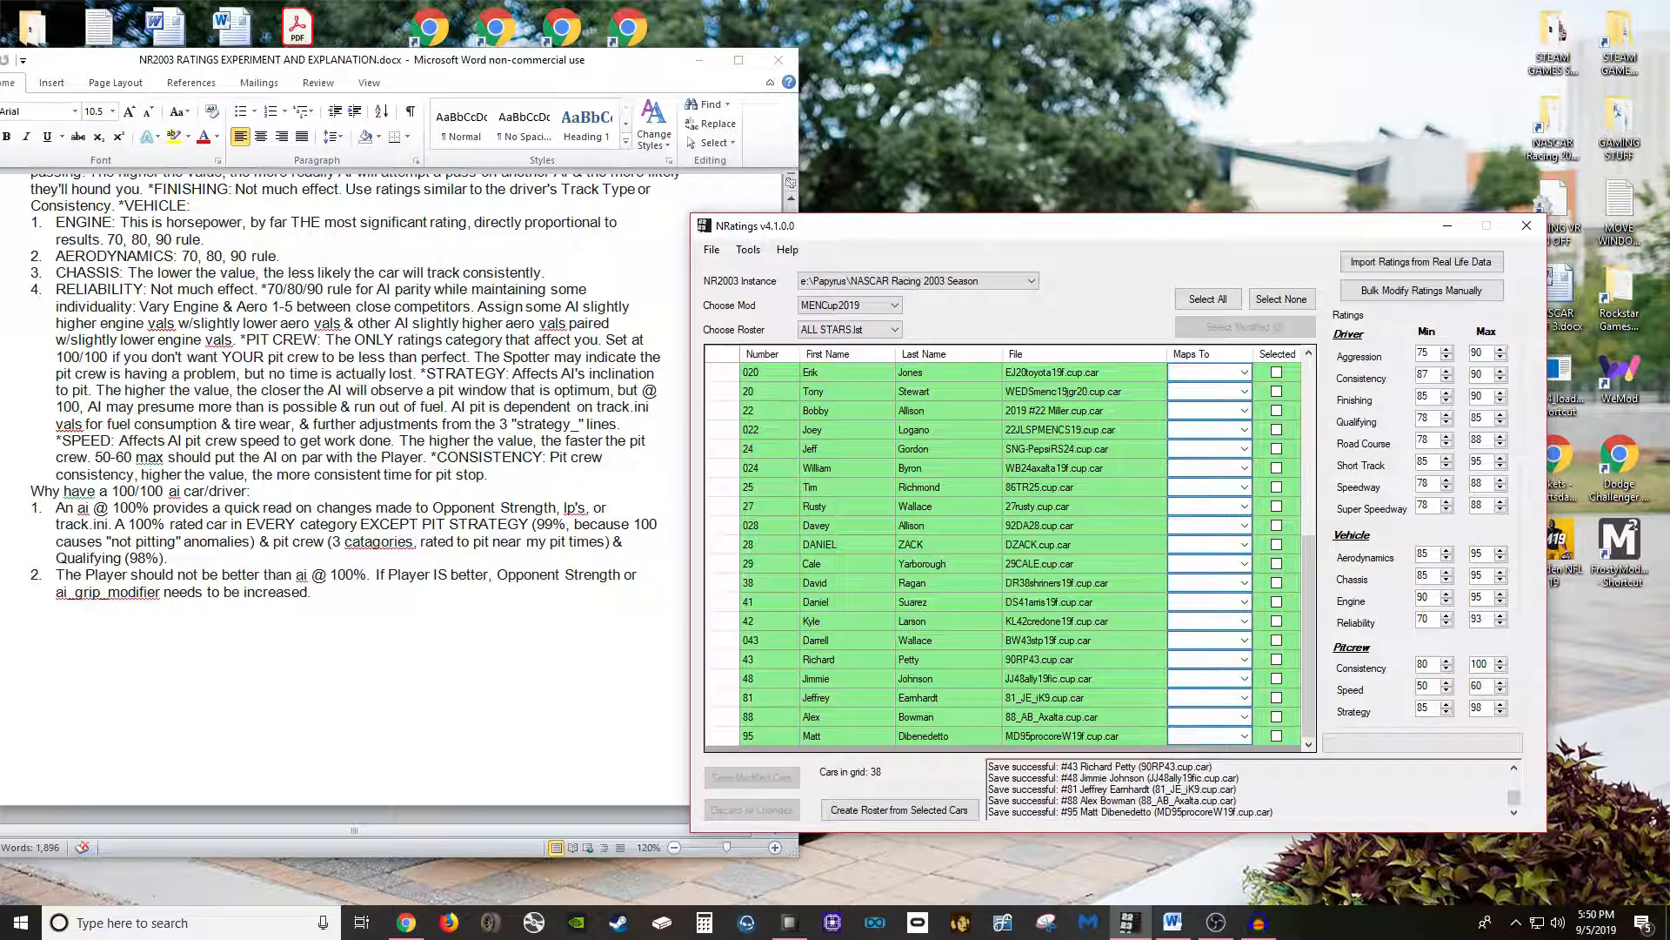
left_click(914, 507)
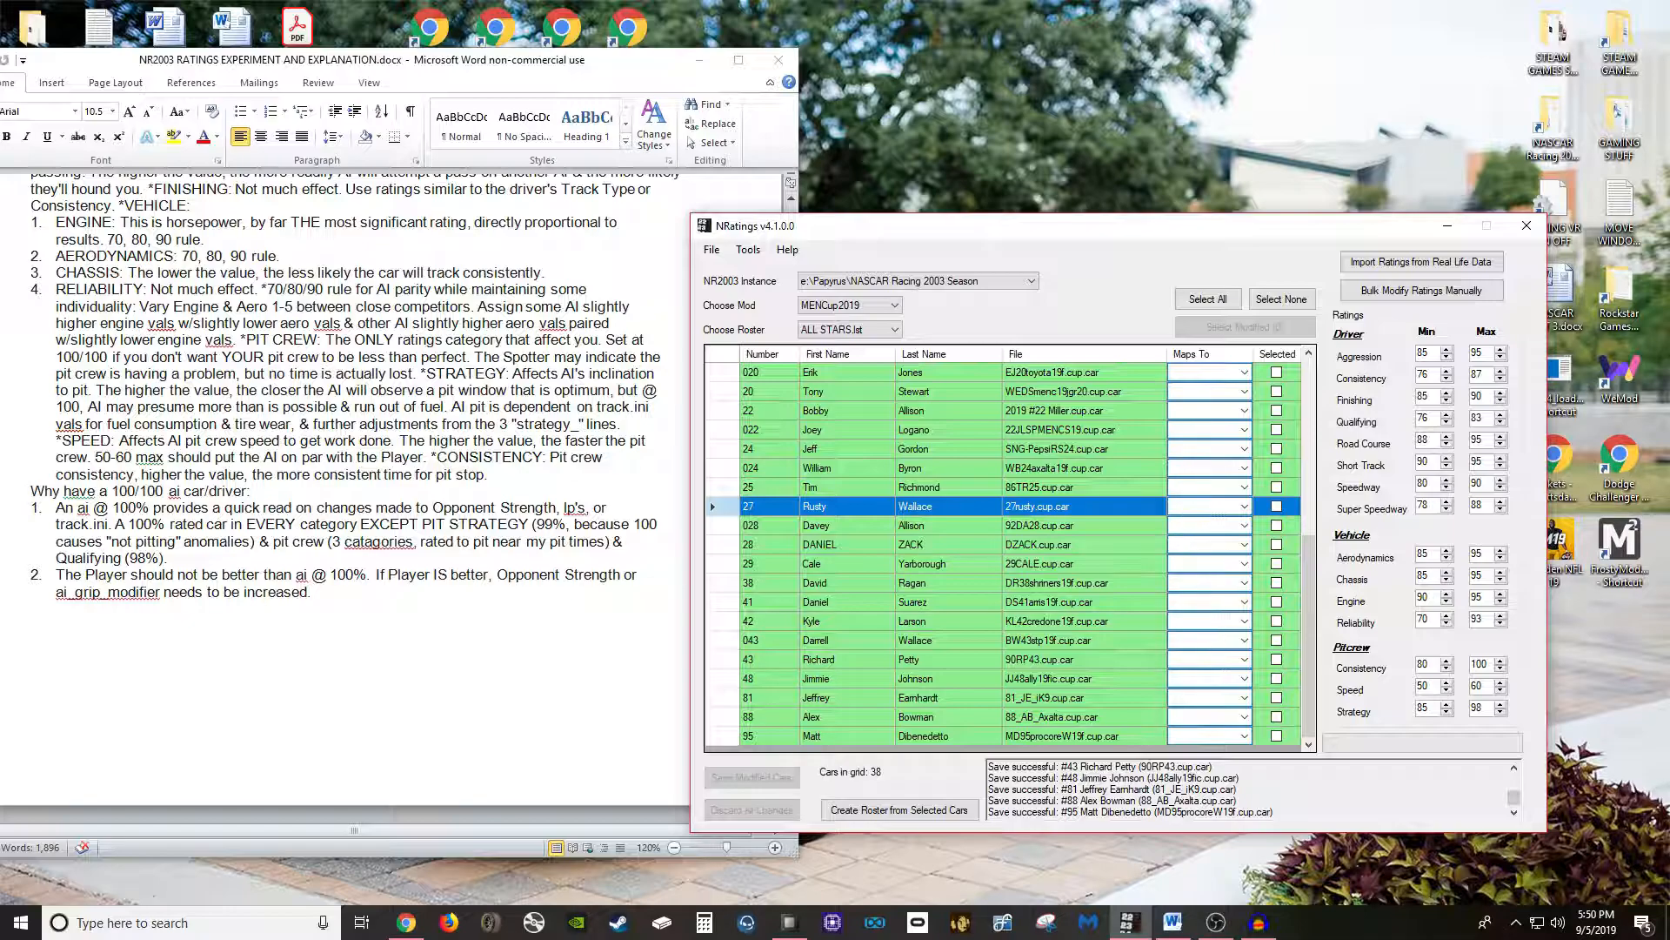
left_click(922, 564)
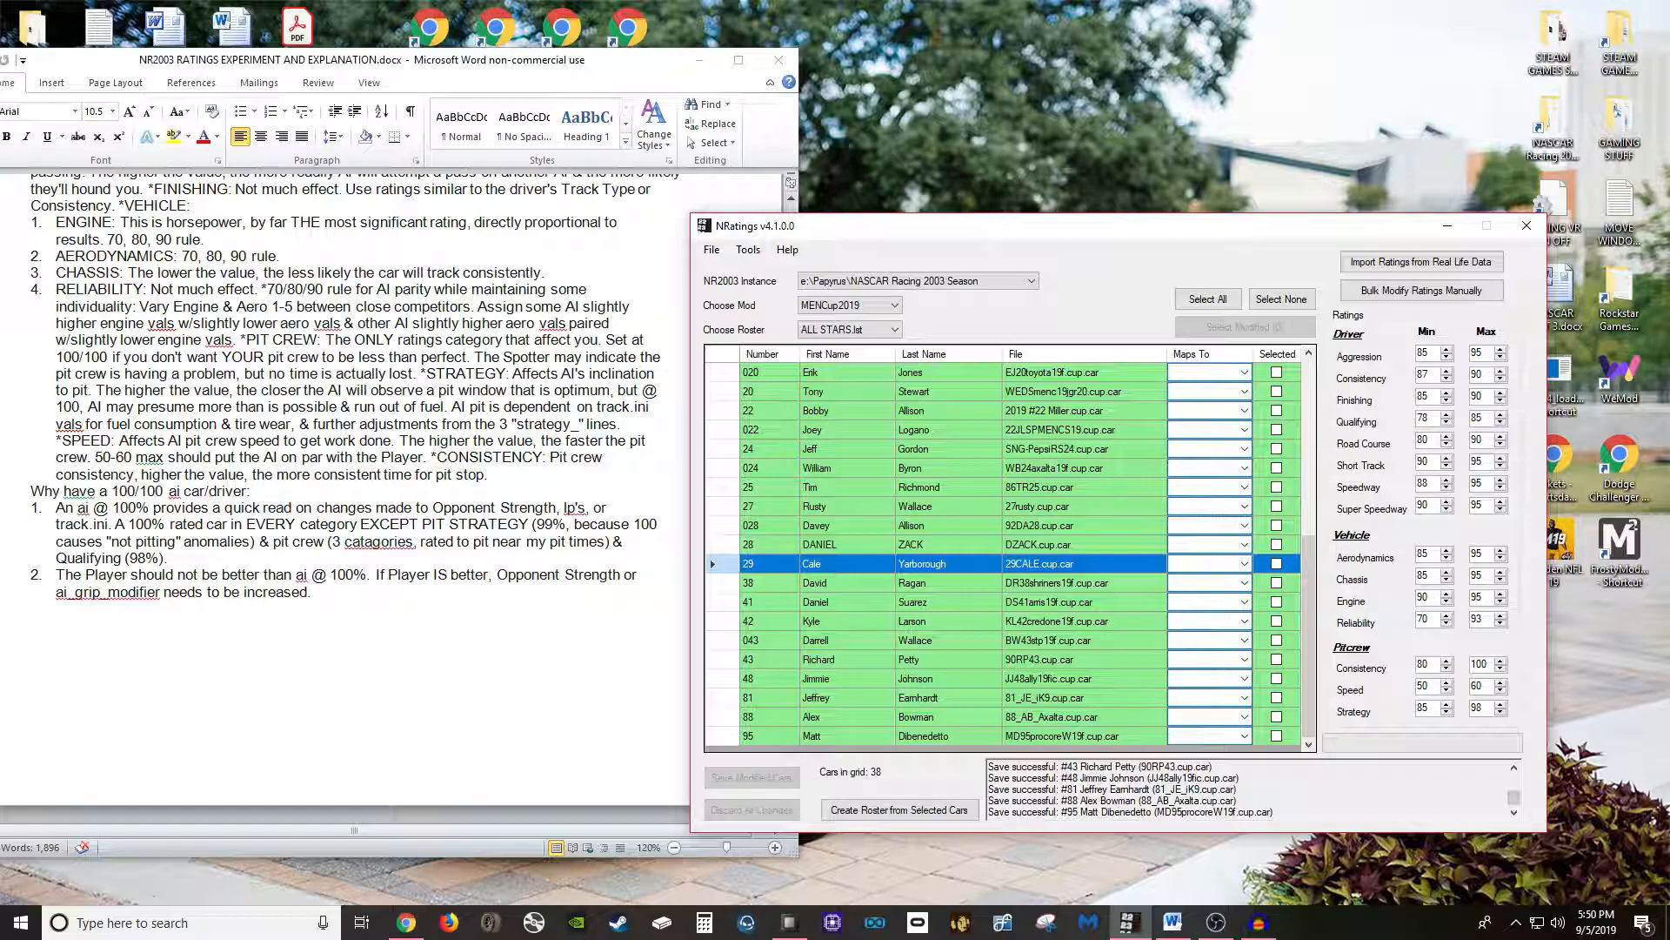
left_click(922, 622)
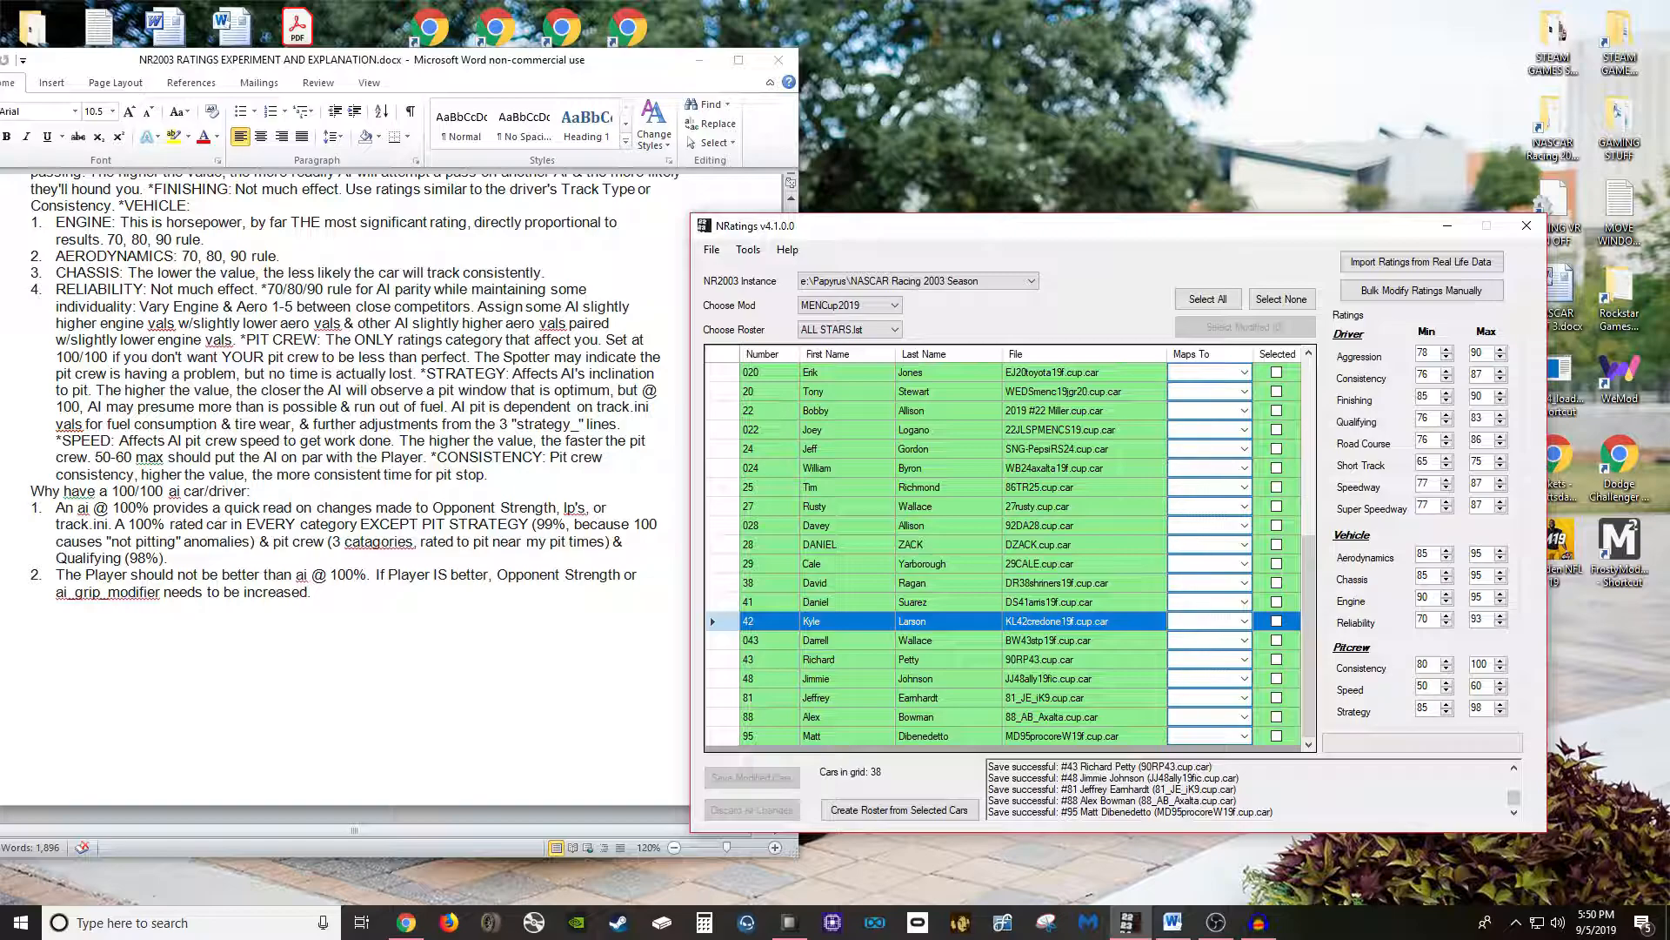
scroll(1002, 554, "up", 6)
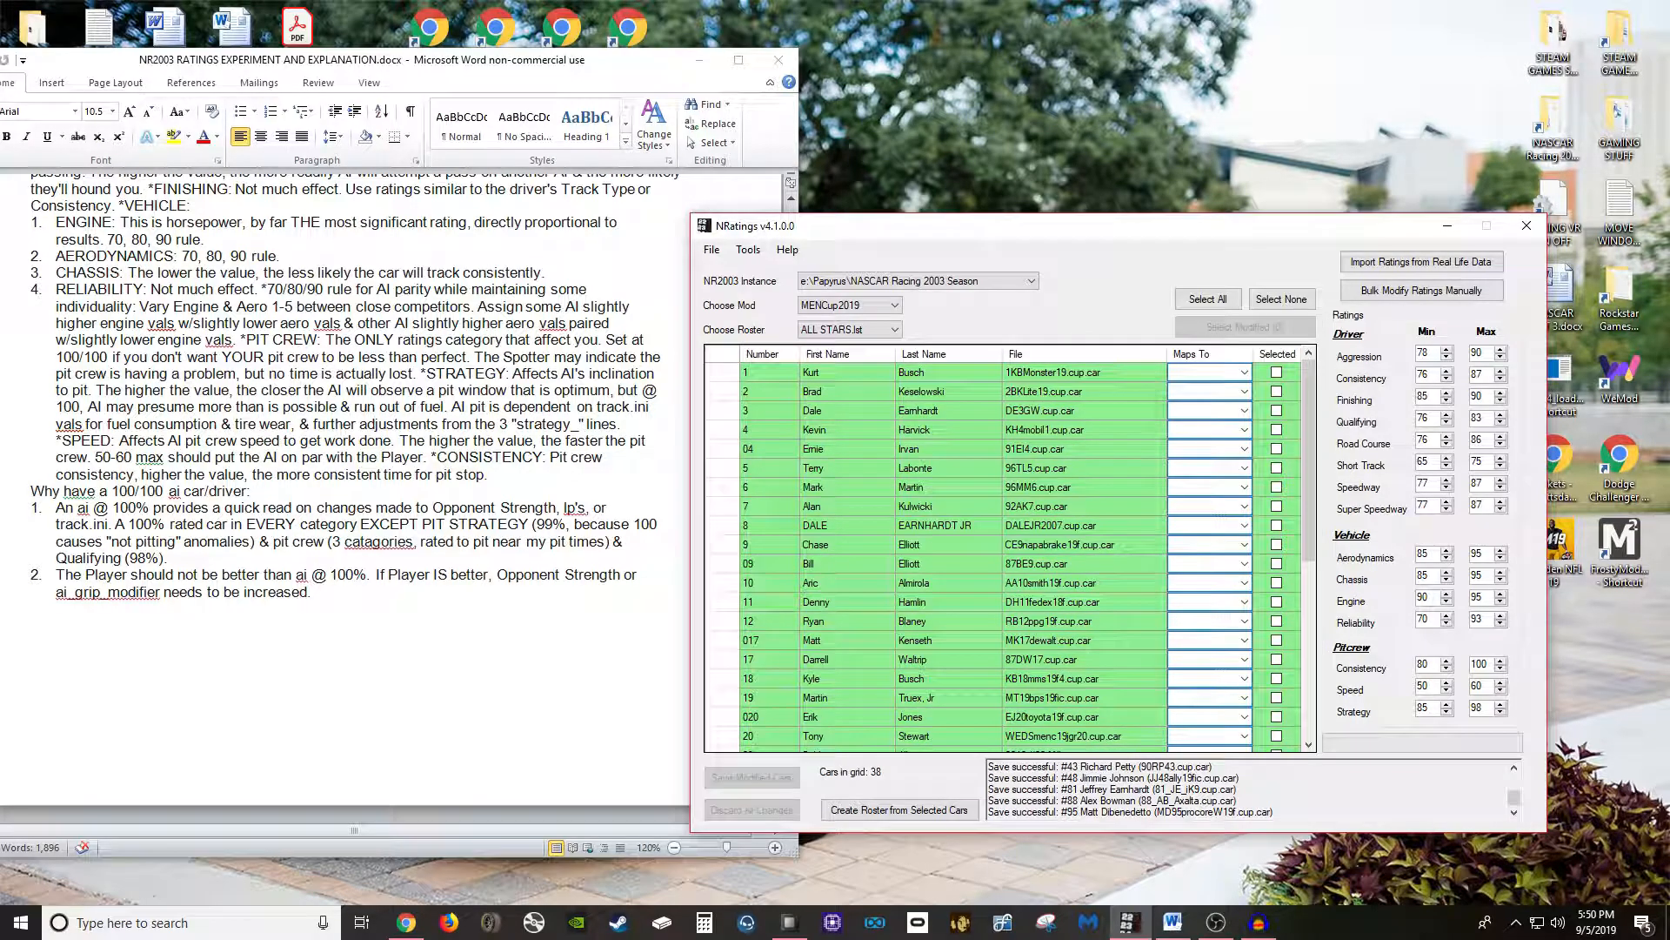
left_click(948, 411)
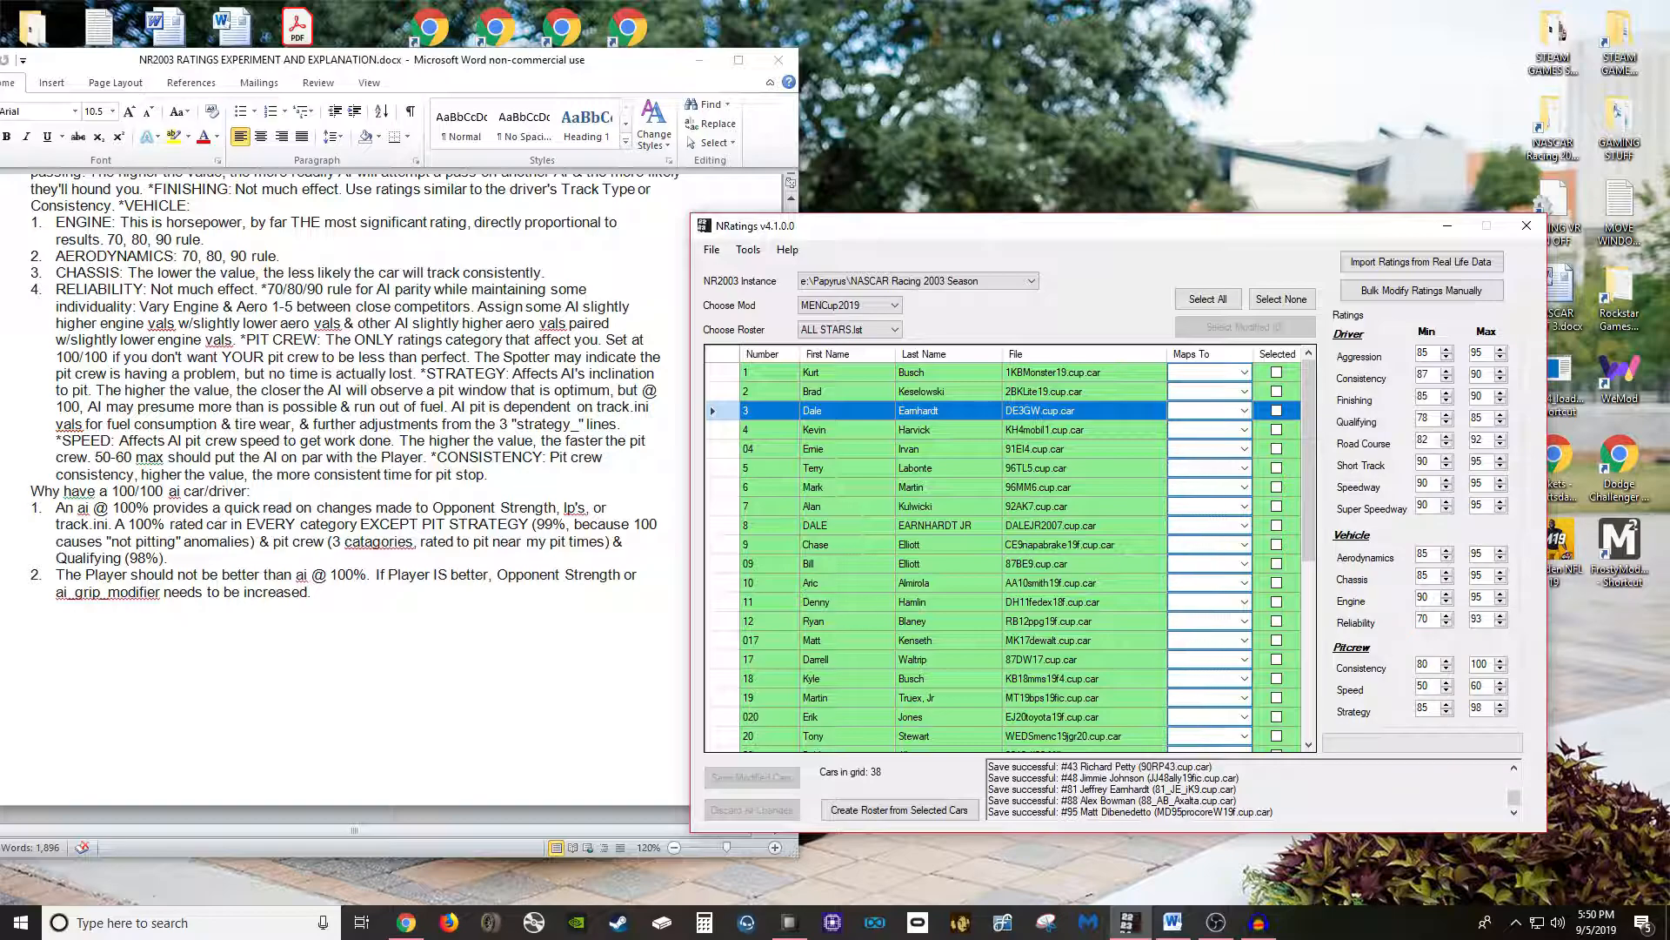
left_click(913, 430)
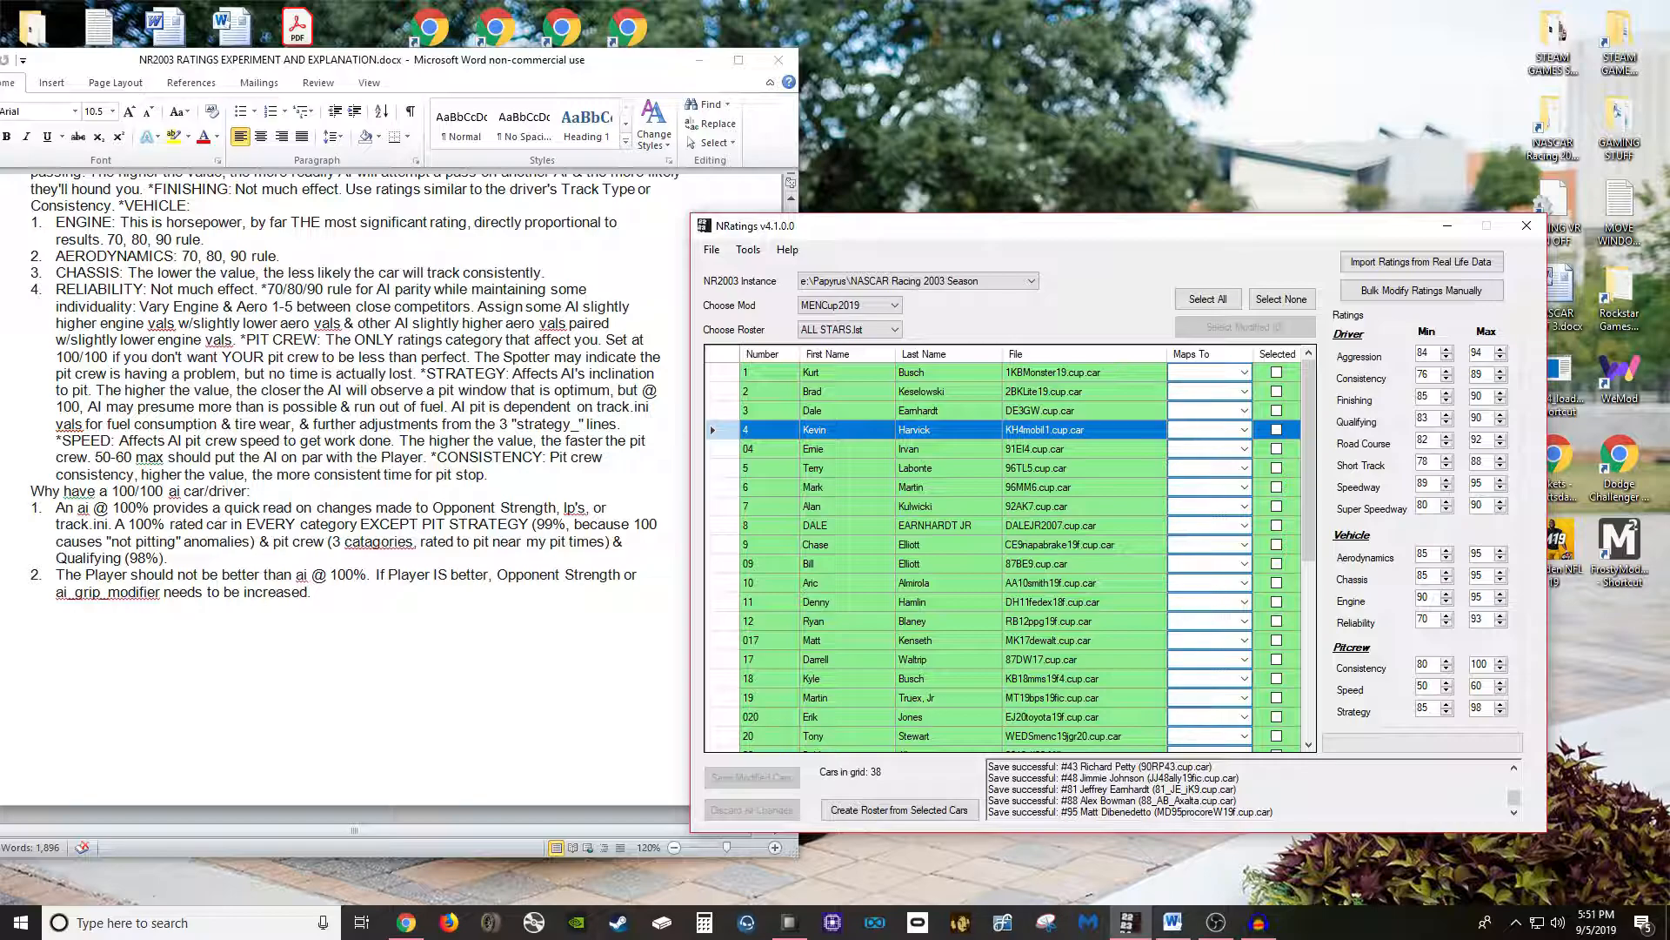
left_click(922, 411)
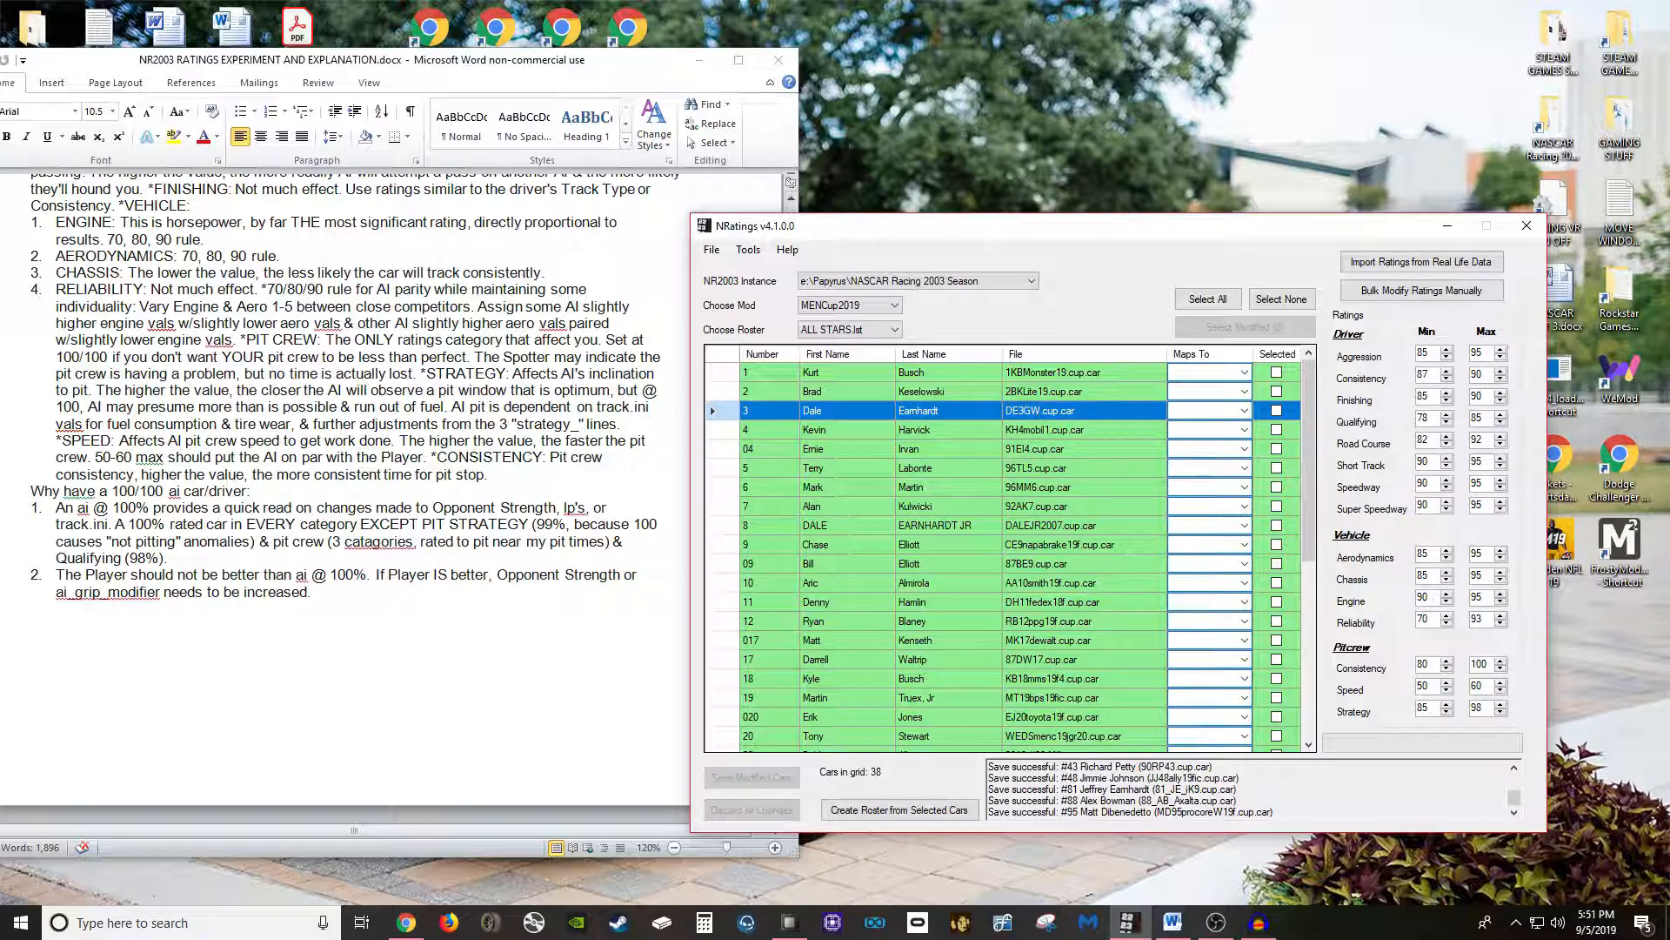
left_click(923, 525)
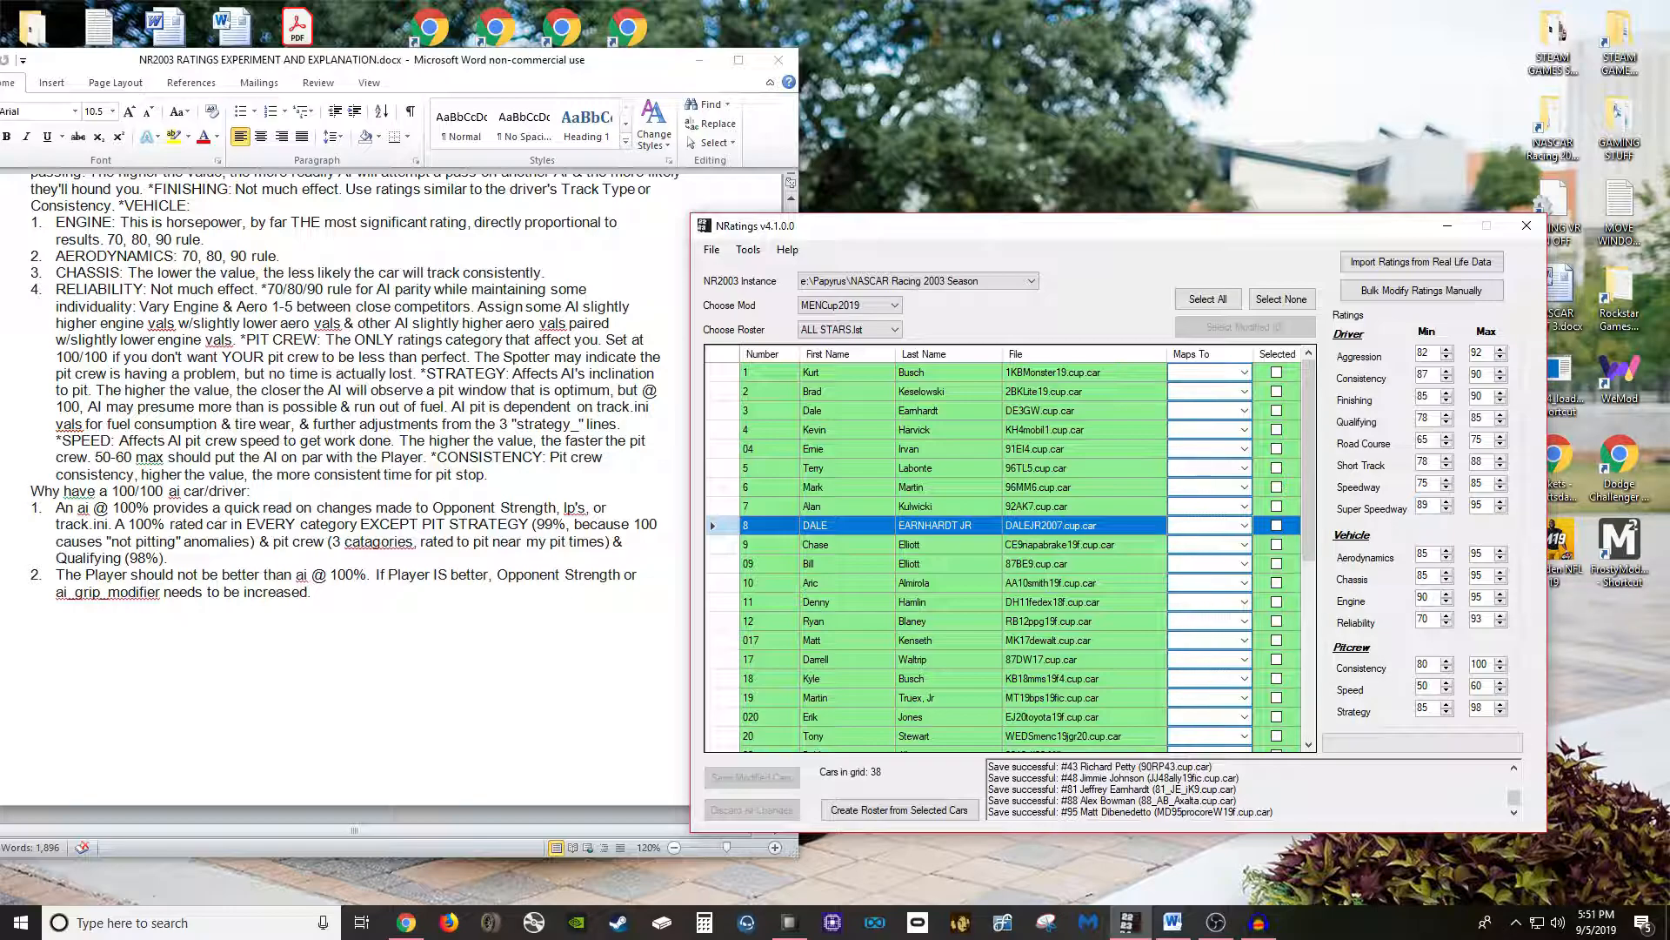
left_click(921, 410)
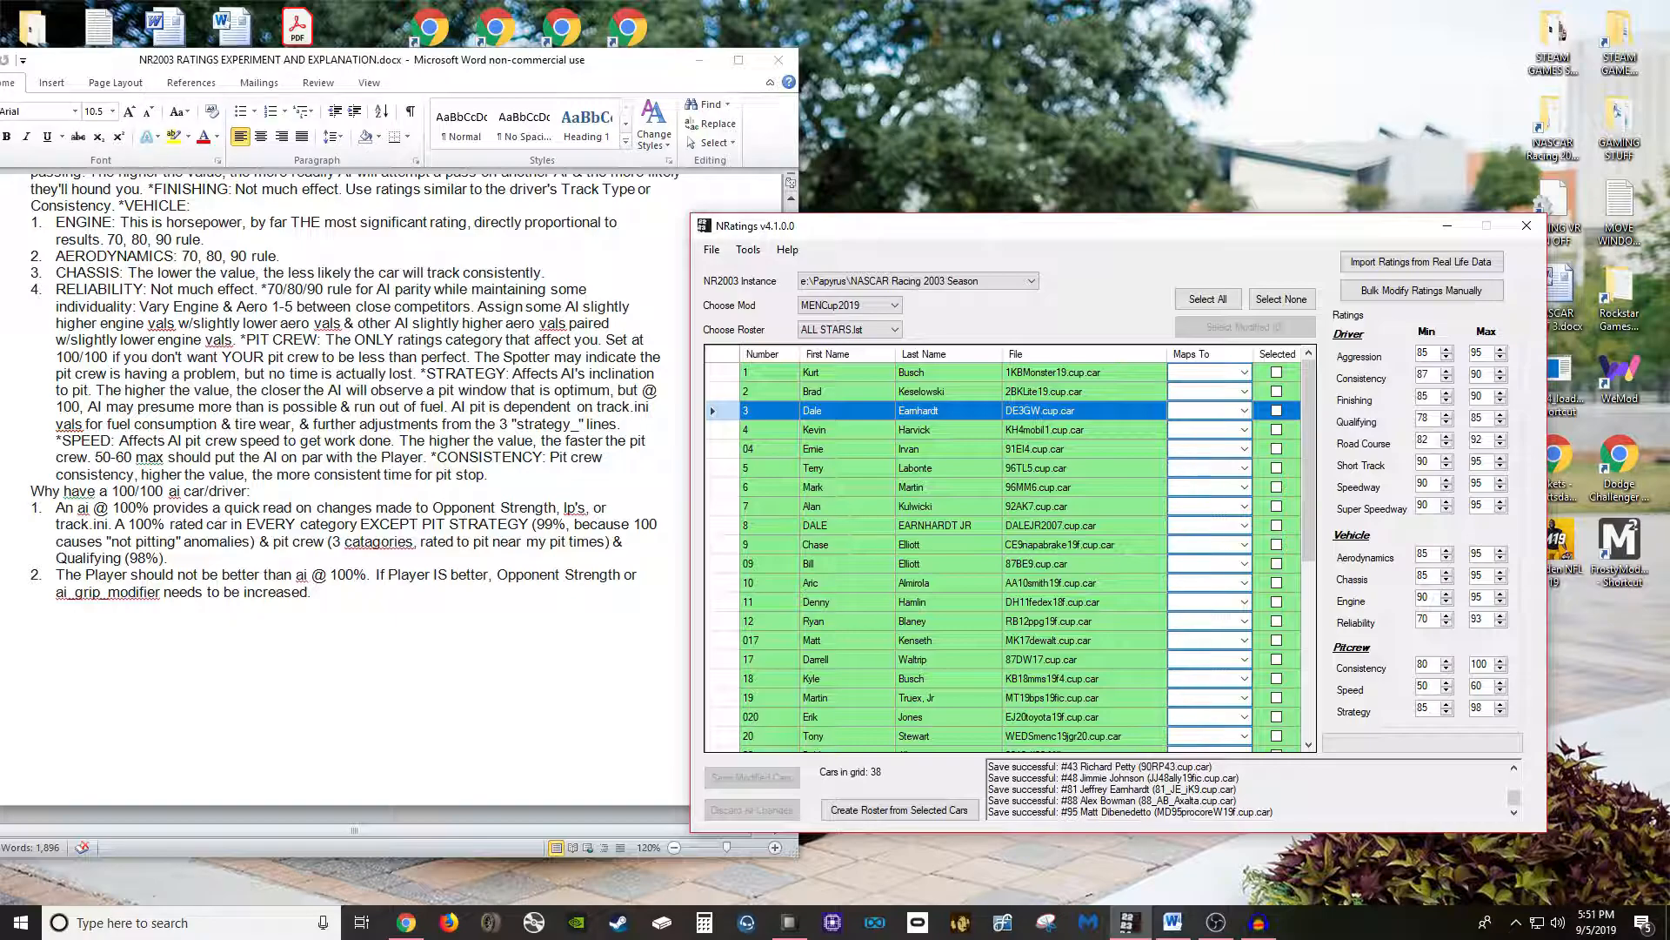
Scan the roster and compare the track-type and aggression ratings of cars 1, 2, 3 and 4.
scroll(1009, 556, "down", 4)
scroll(1009, 556, "down", 2)
scroll(1009, 557, "up", 6)
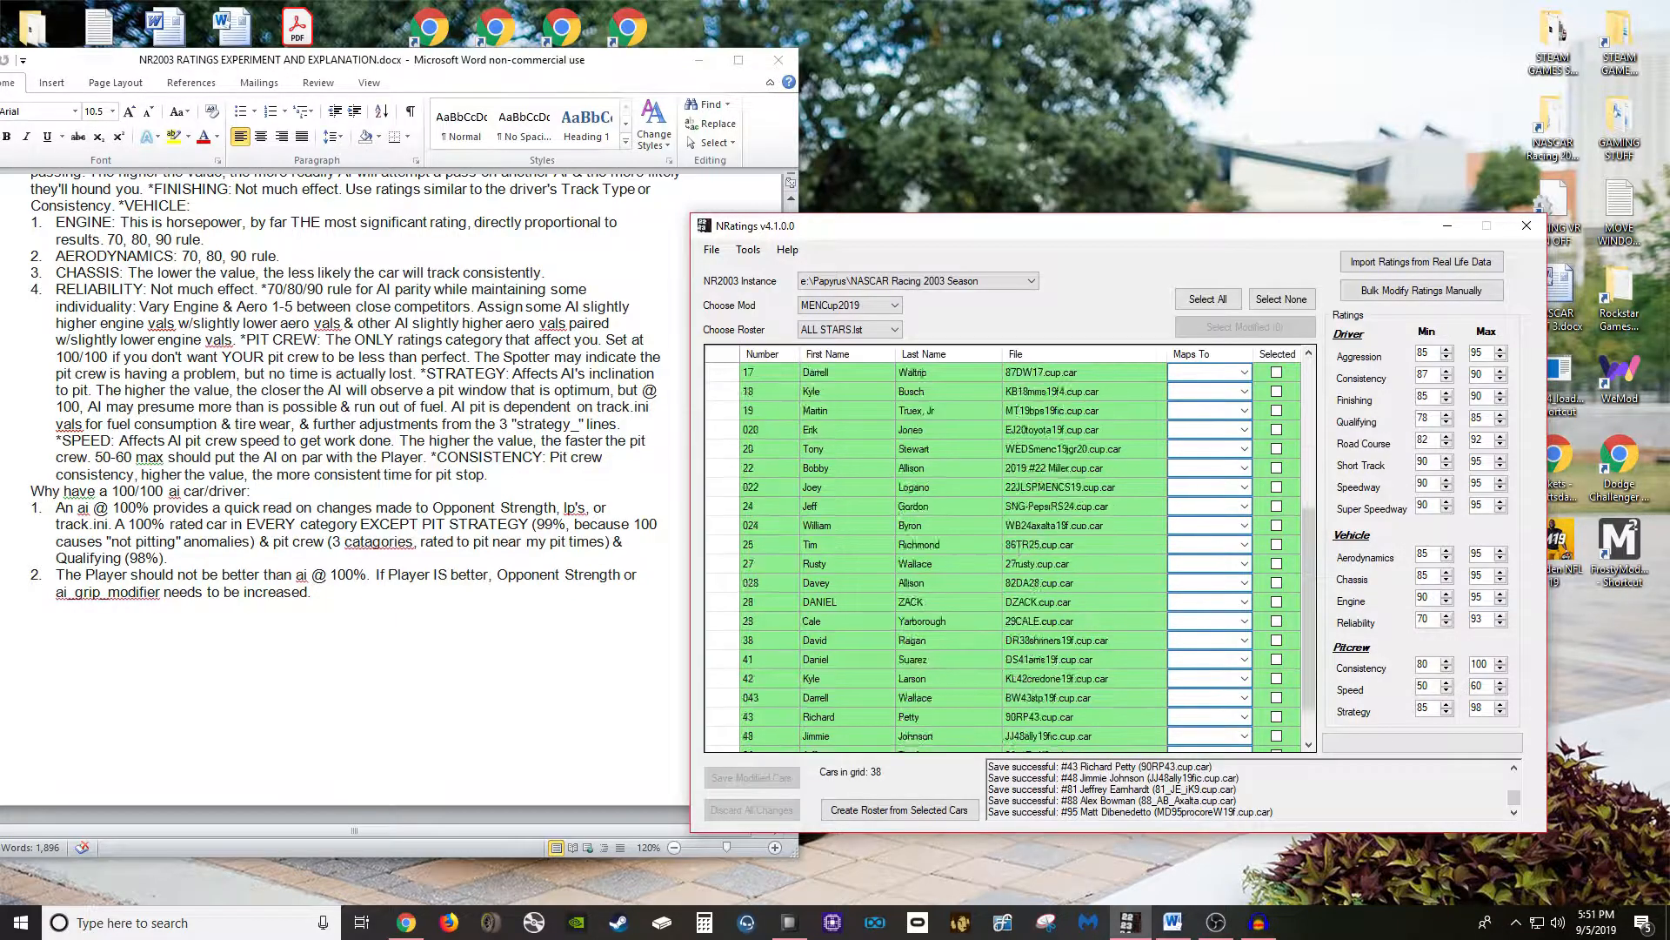
left_click(923, 372)
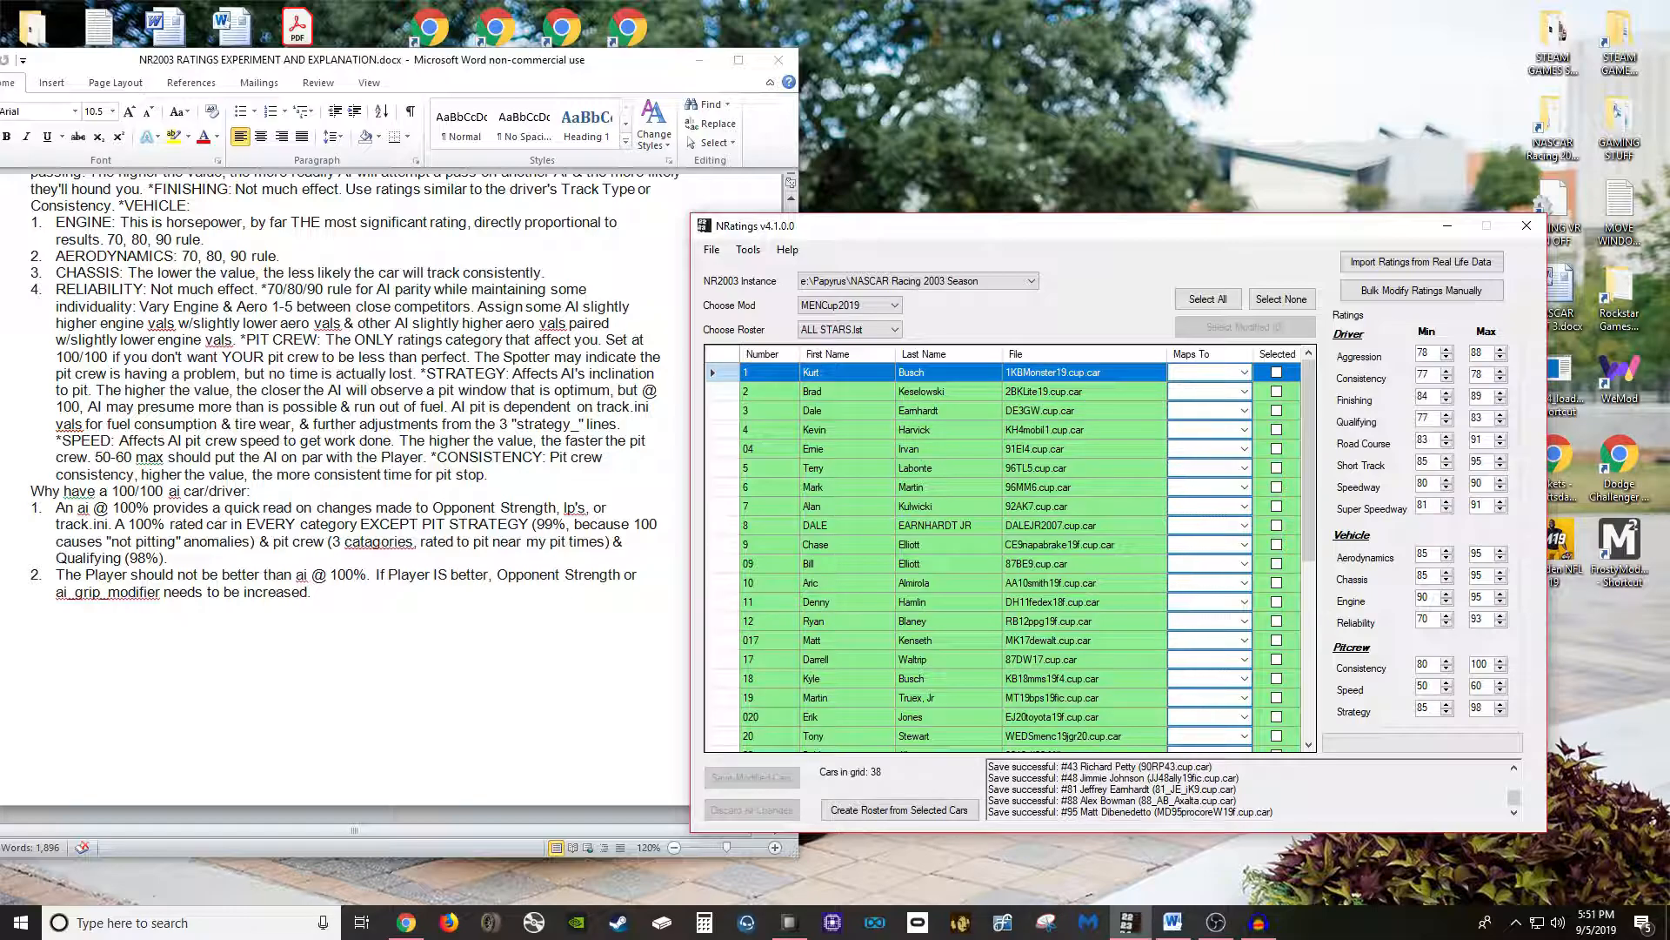
left_click(923, 391)
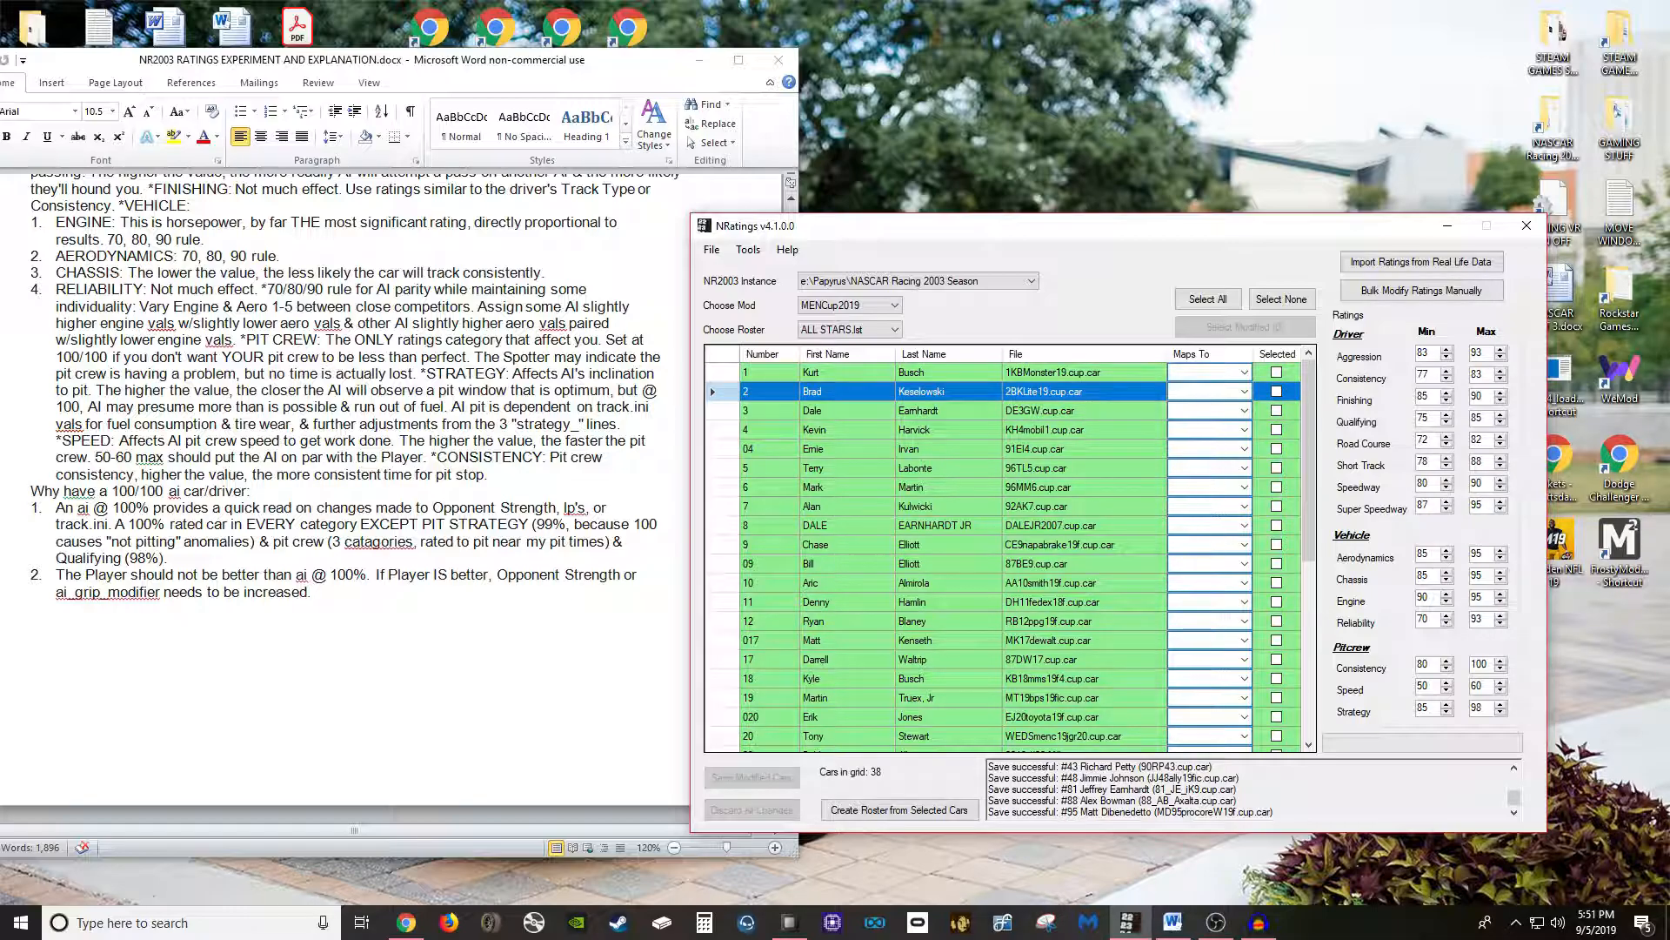
left_click(922, 411)
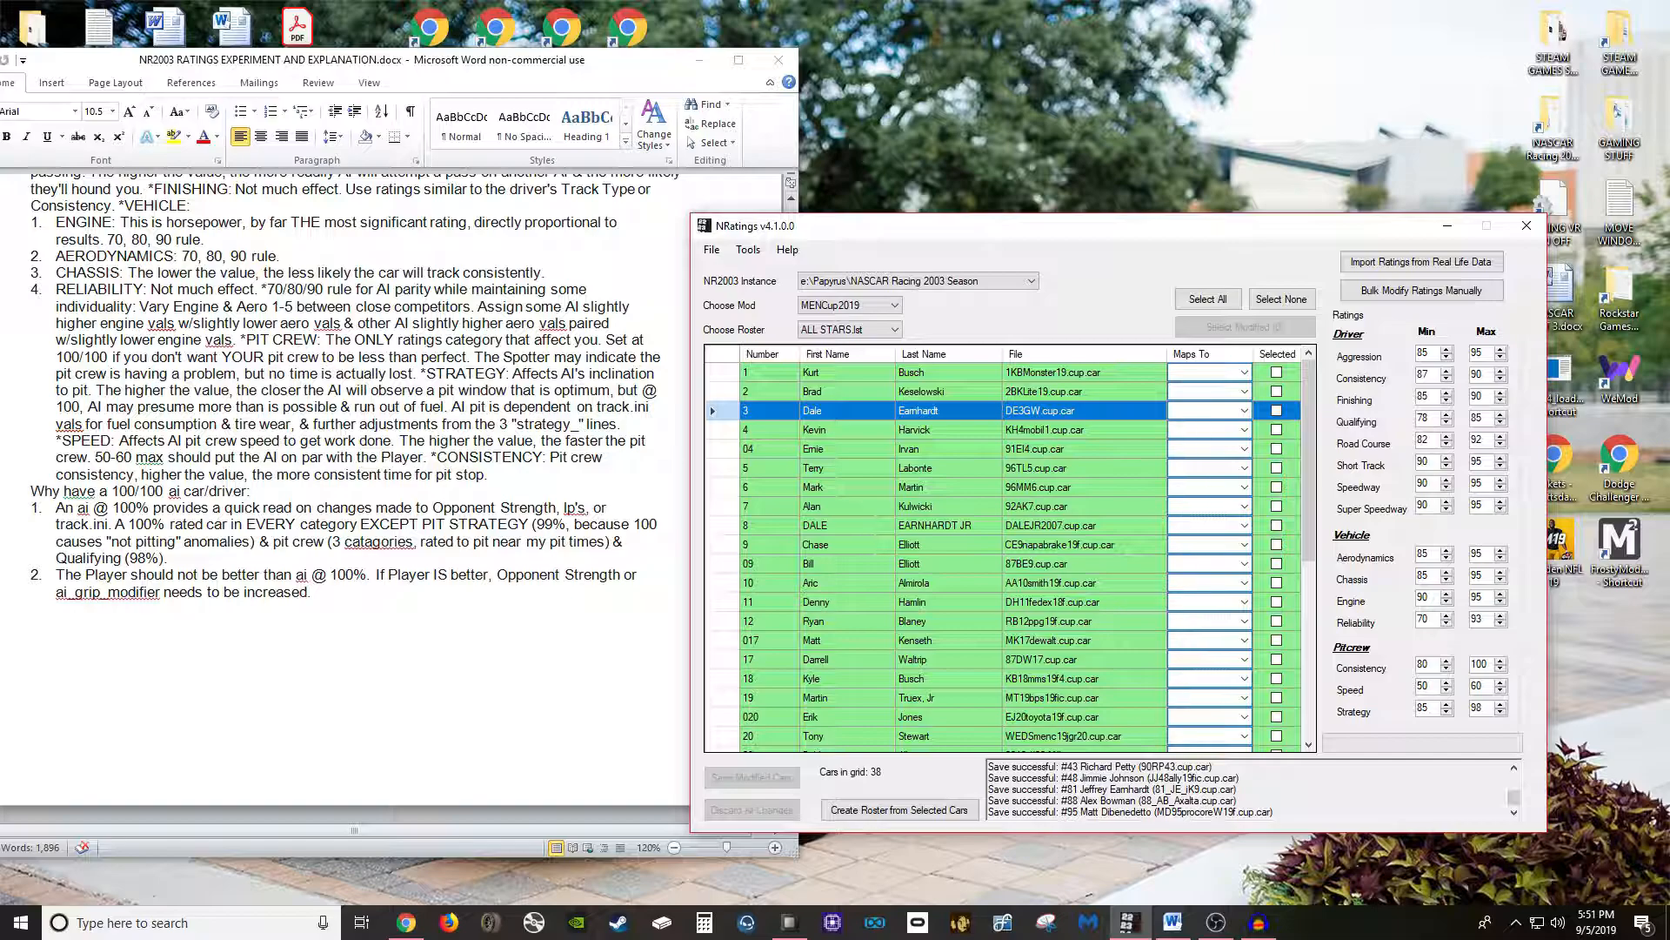
left_click(923, 429)
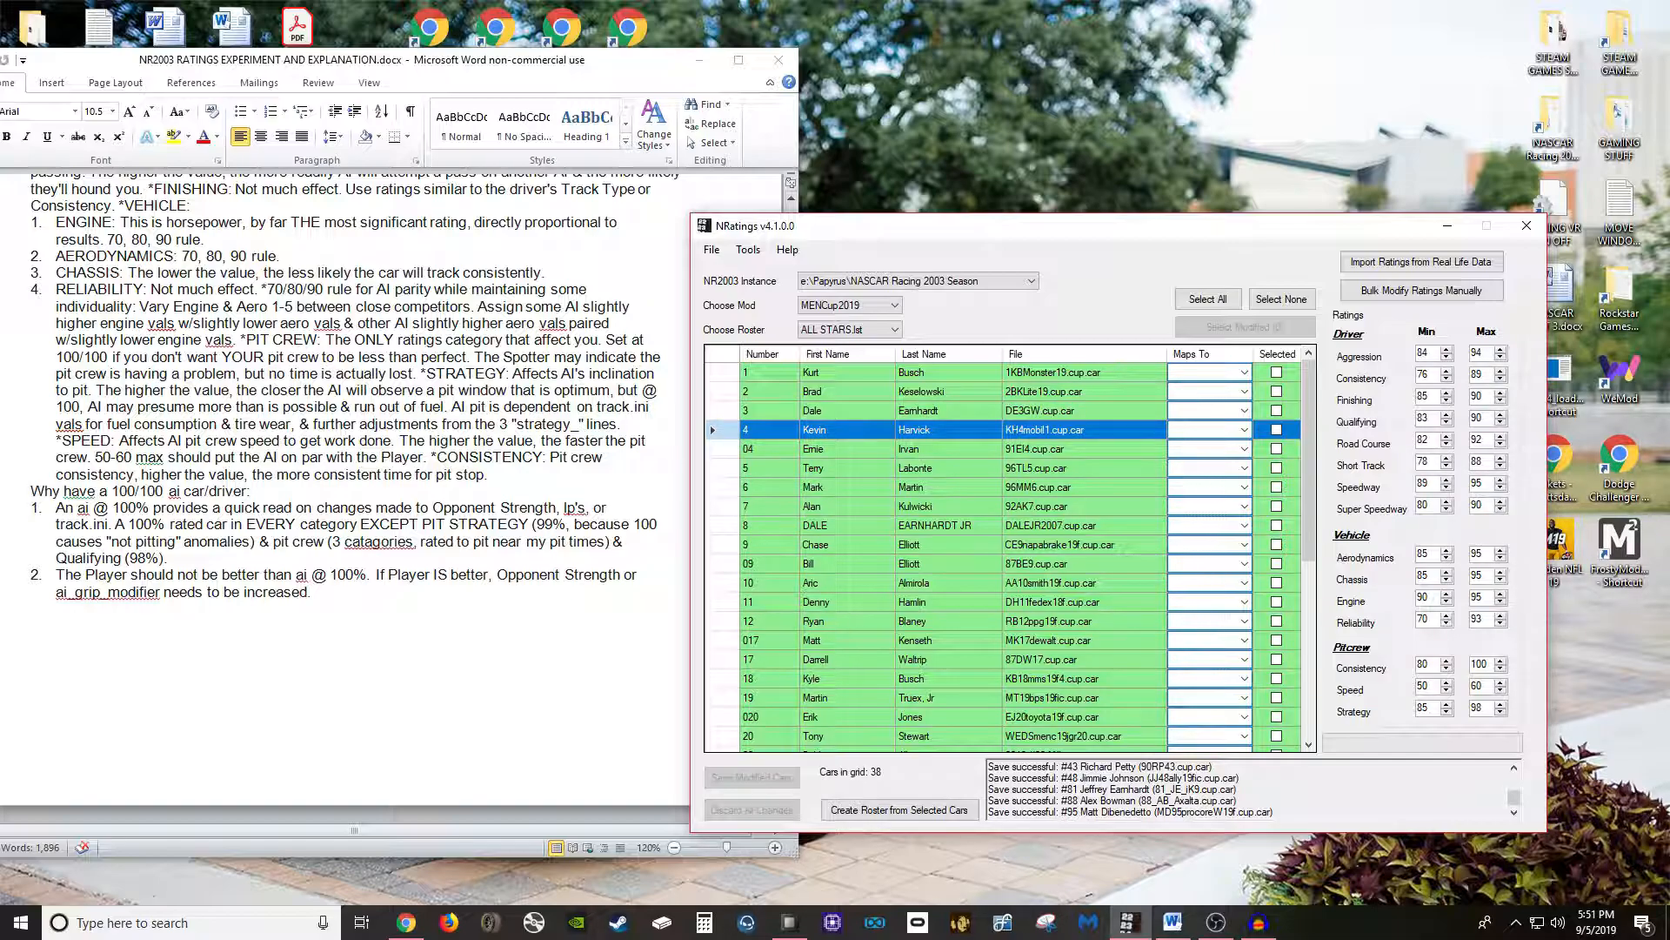
Step through roster cars 04, 5, 6, 7, 8, 9, 09 and 12 to compare their driver ratings.
left_click(922, 449)
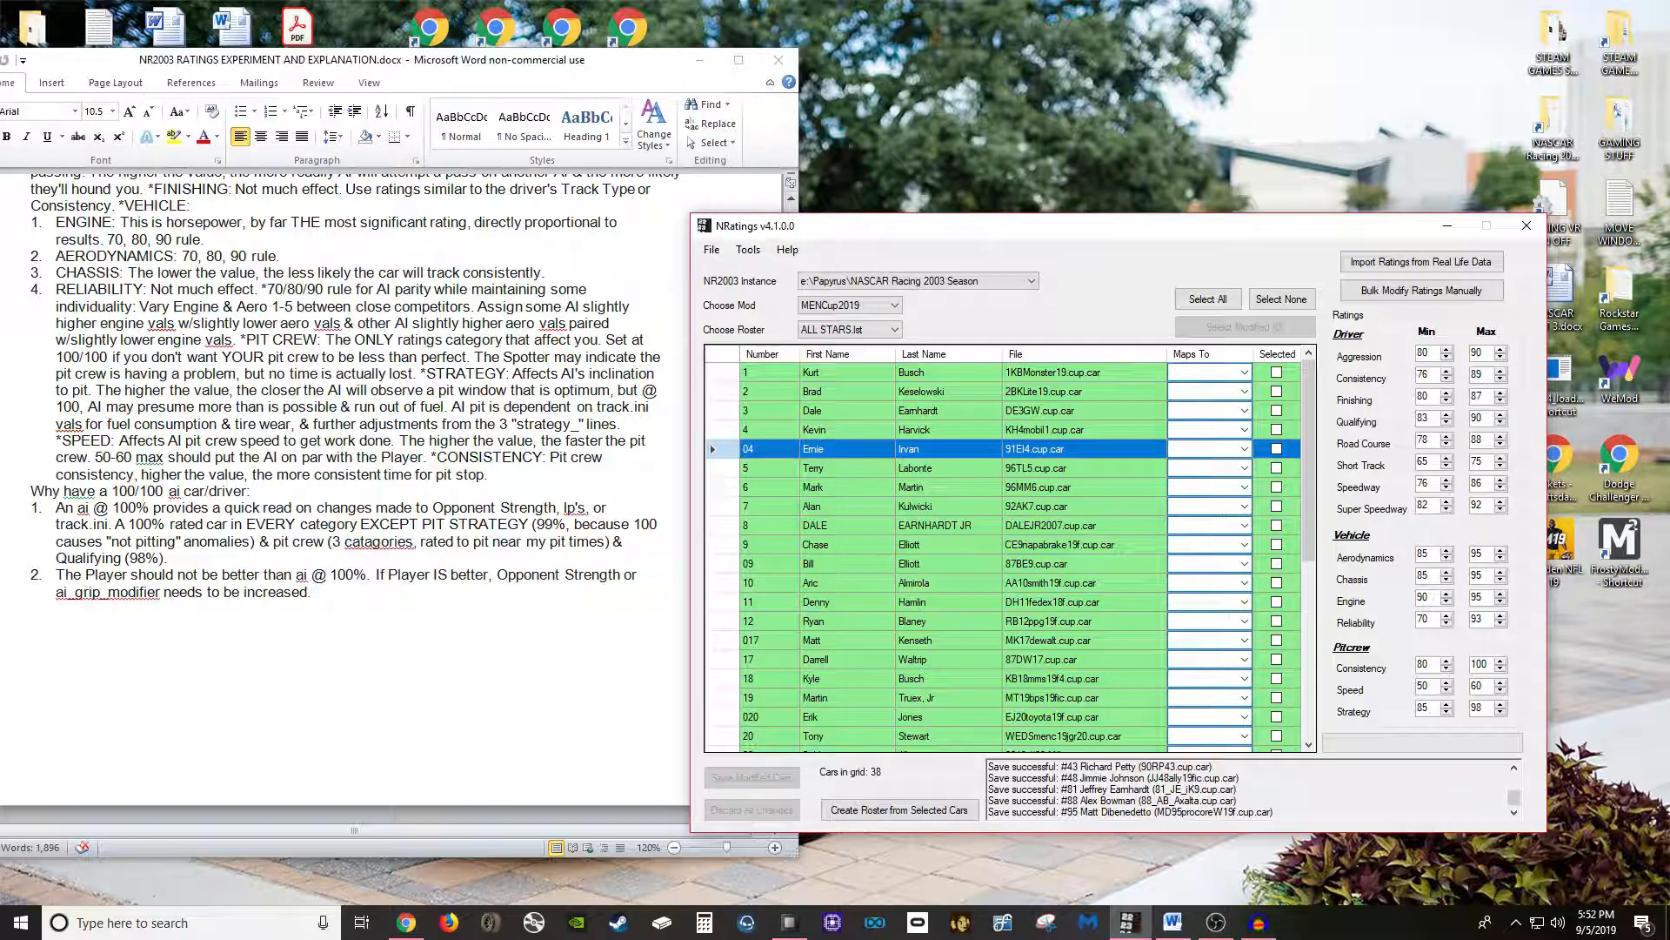
left_click(749, 468)
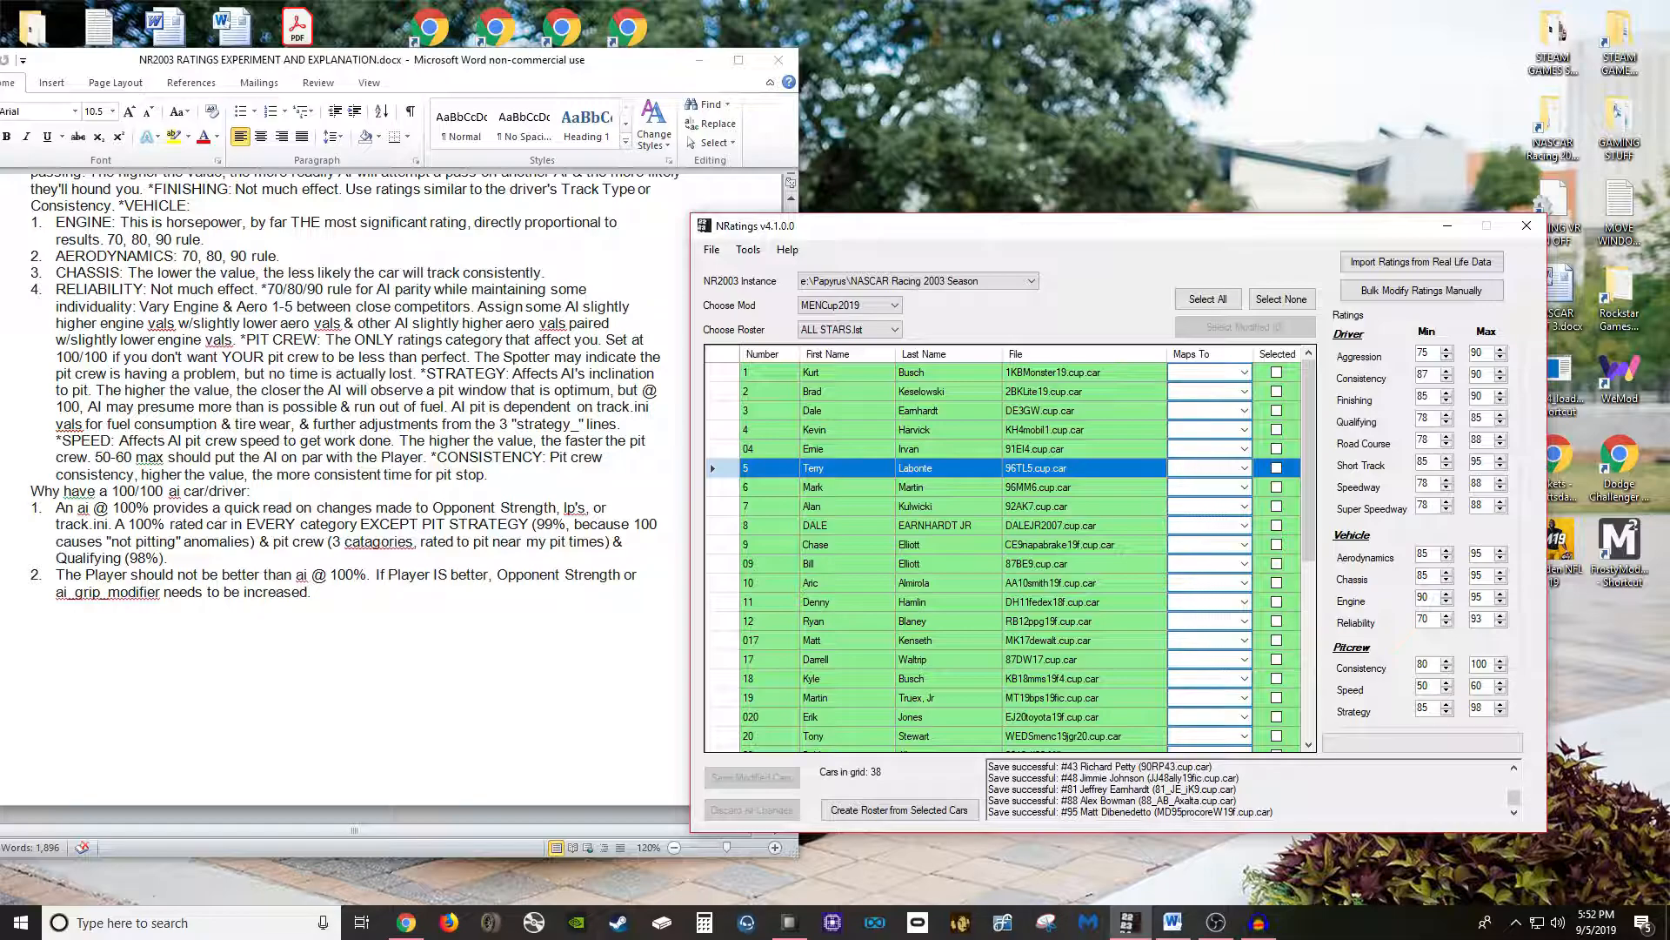
left_click(922, 487)
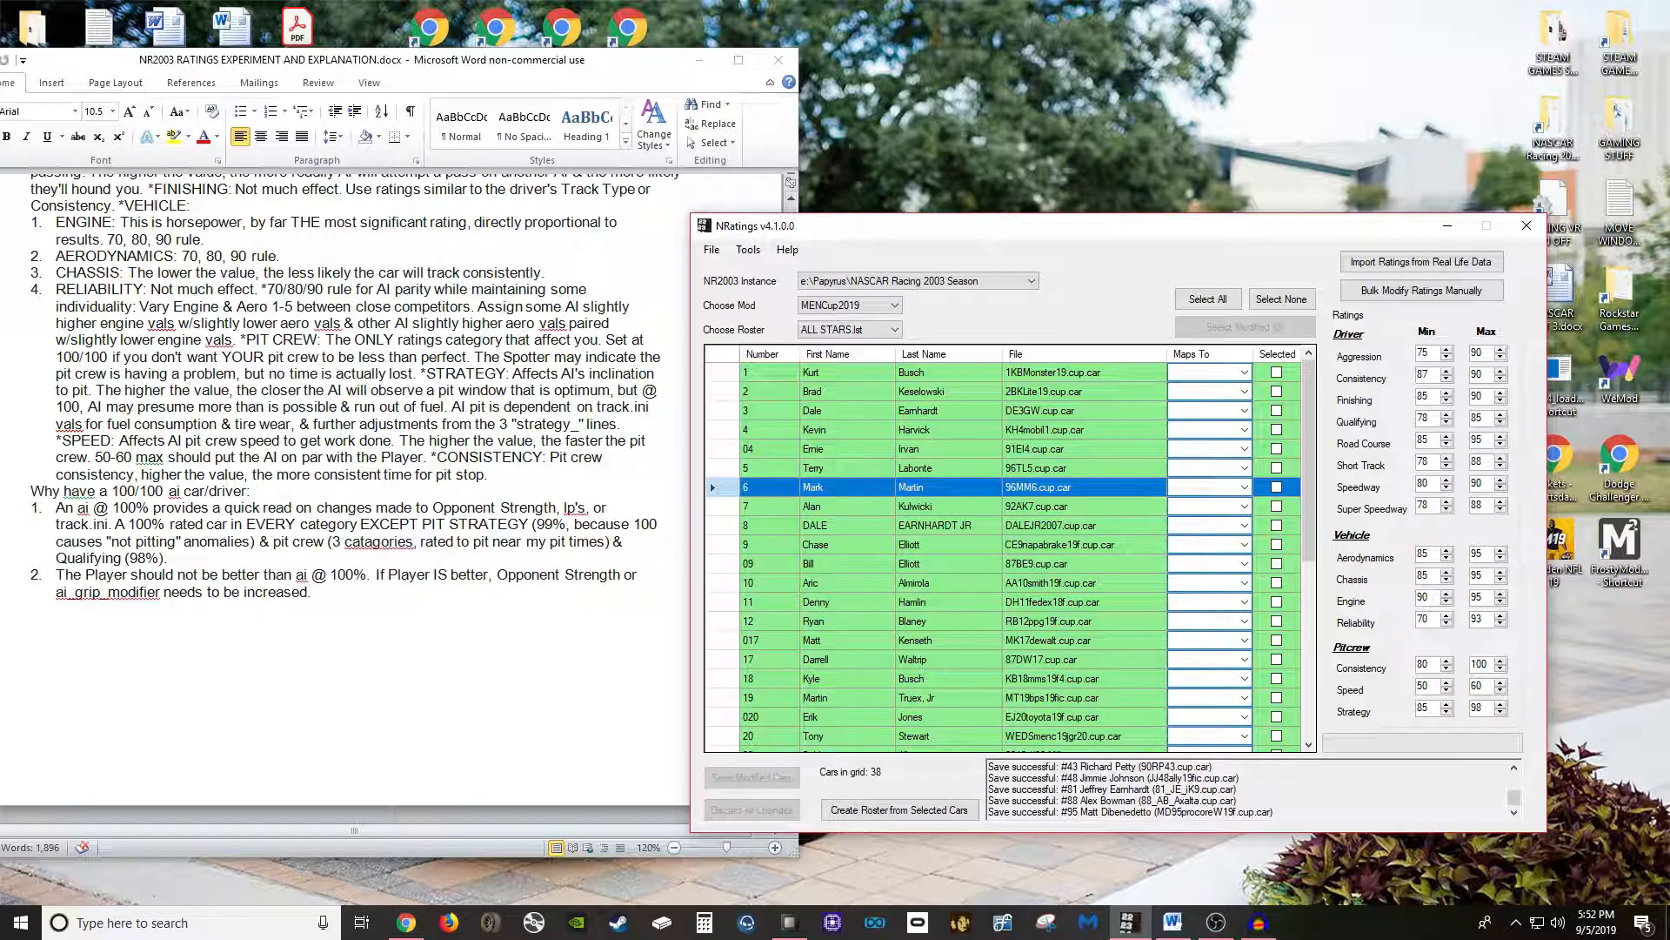
left_click(922, 506)
left_click(922, 526)
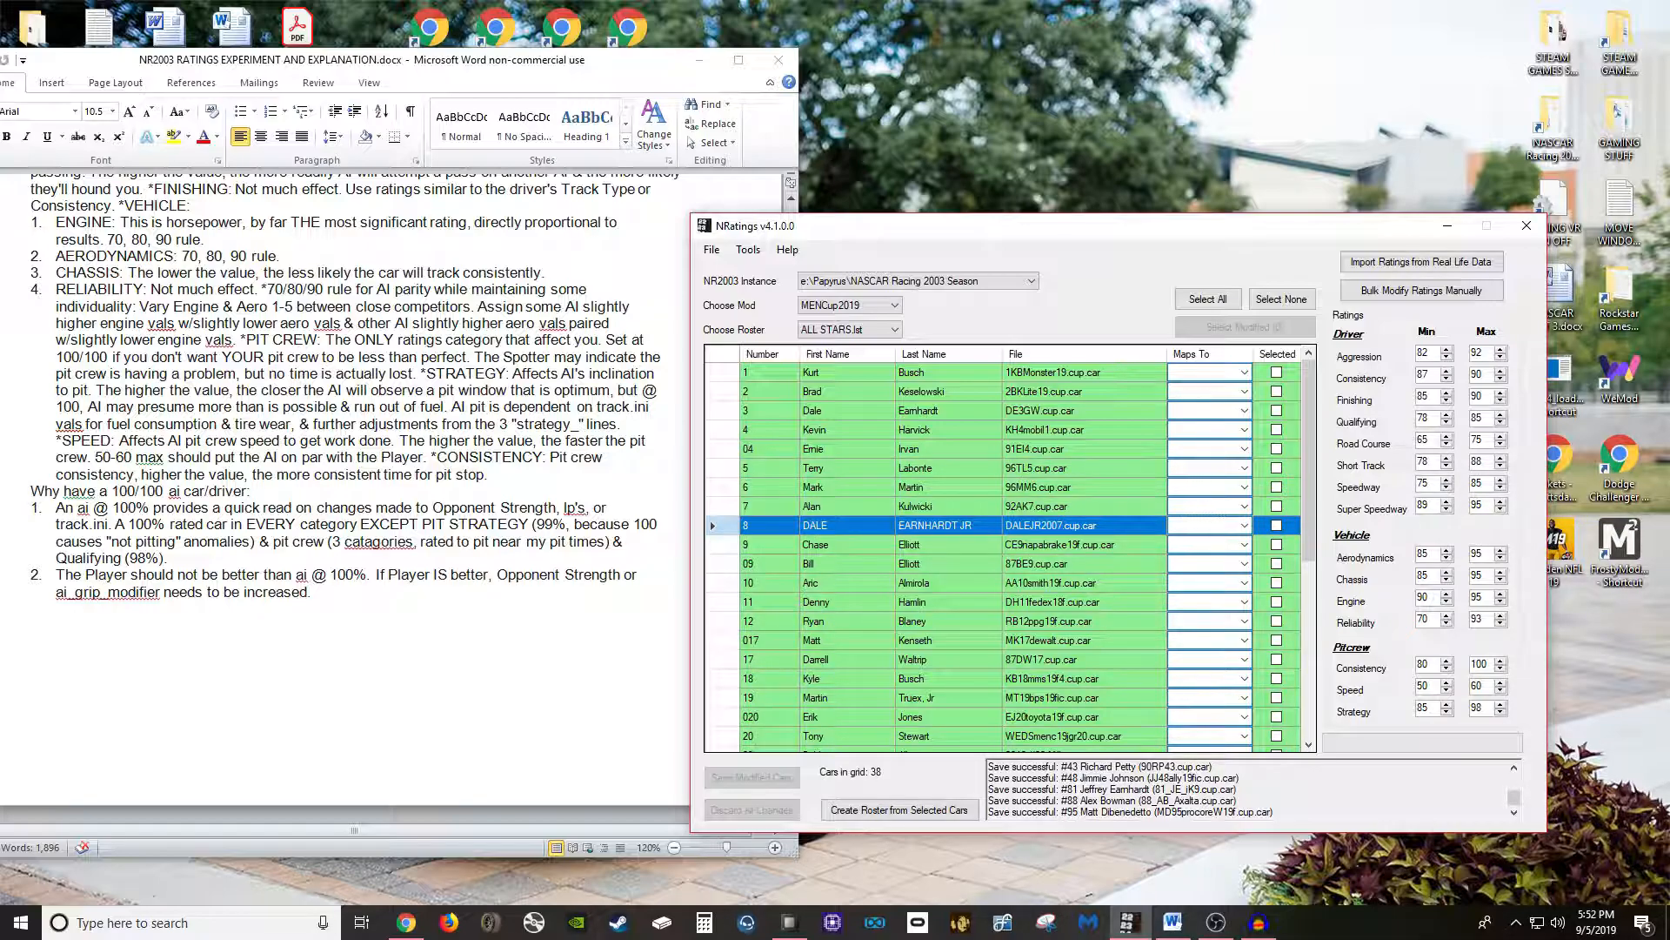
left_click(922, 545)
left_click(922, 563)
left_click(923, 621)
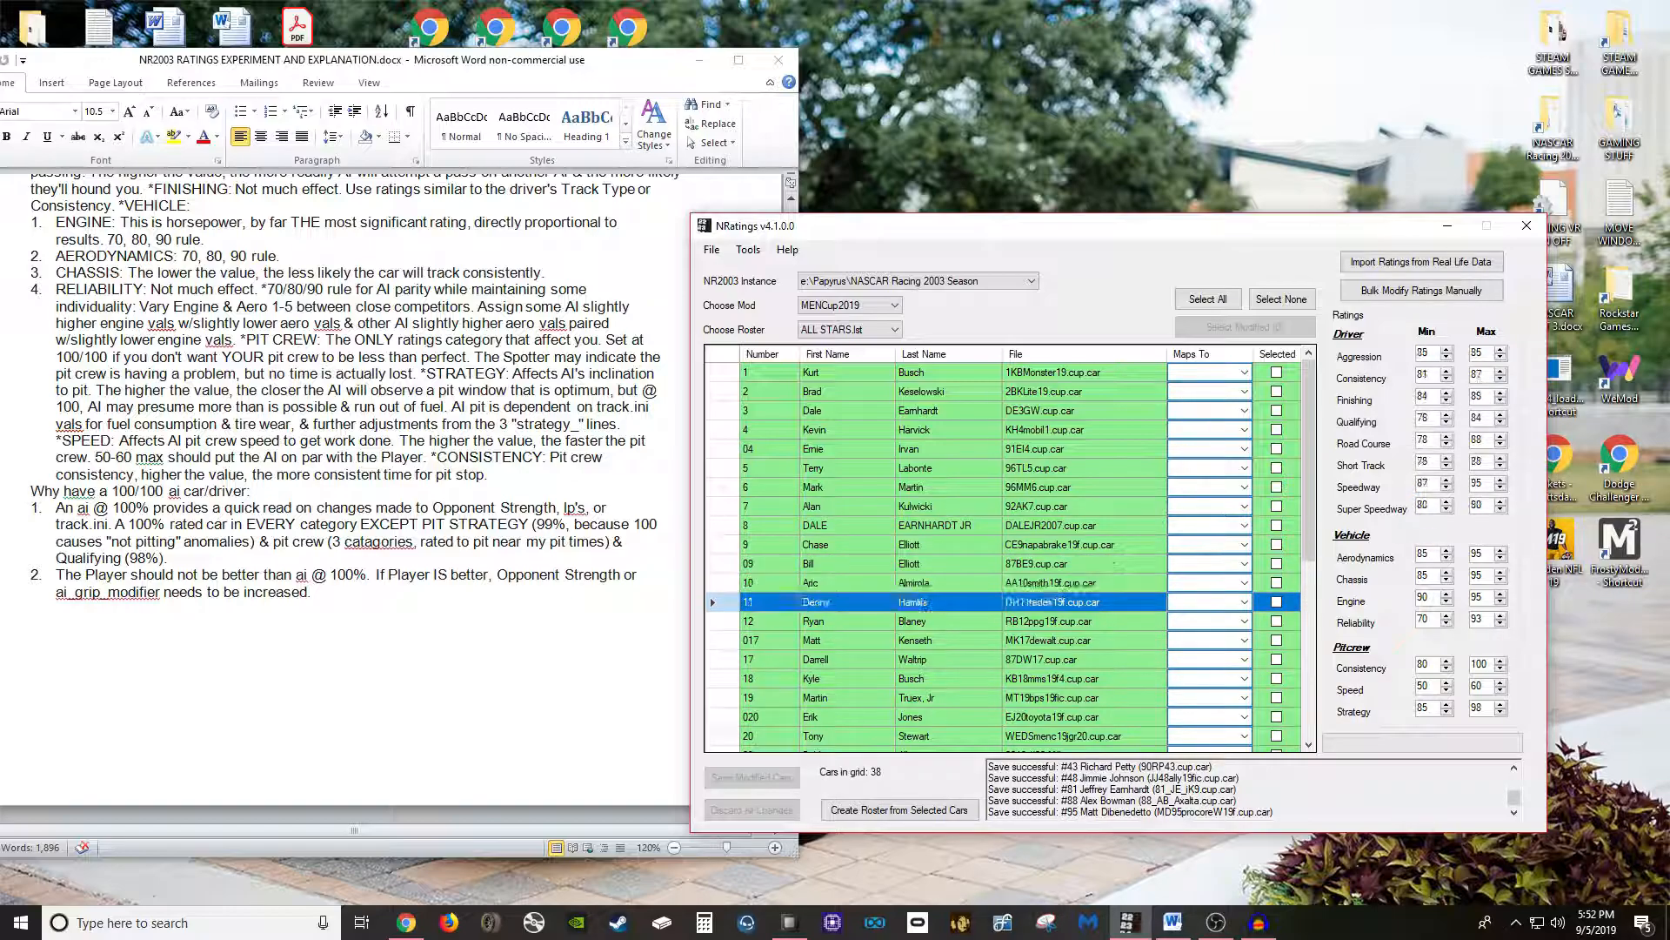
Examine the driver and vehicle ratings of cars 024, 028 and 81 further down the roster.
scroll(1009, 549, "down", 5)
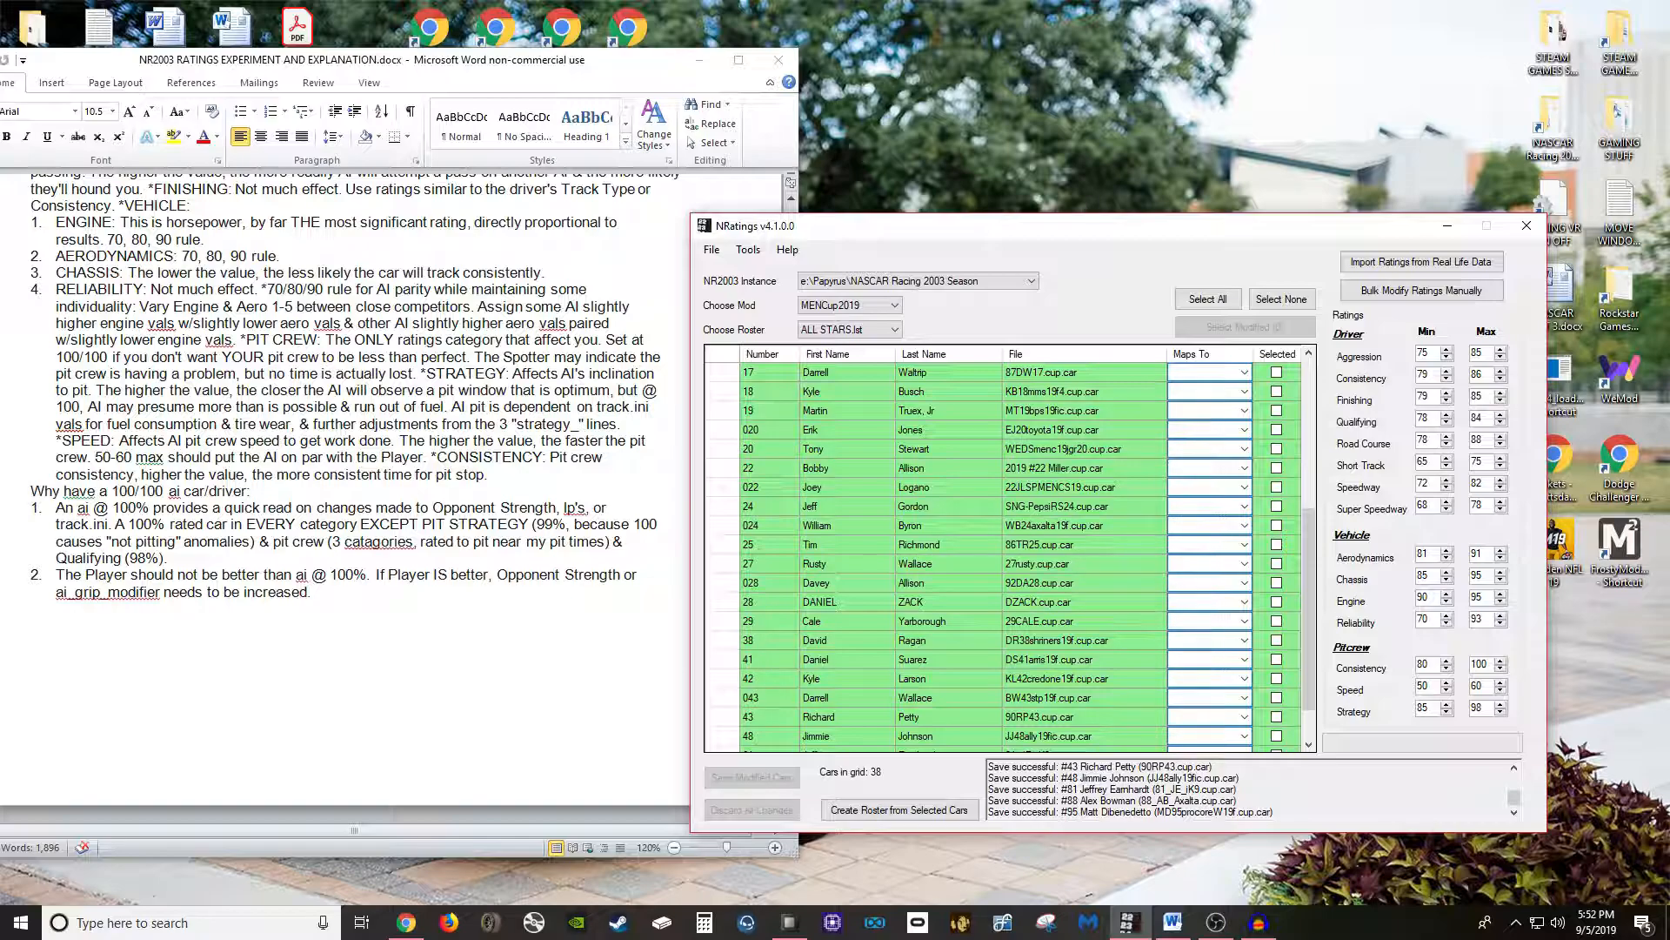
left_click(922, 526)
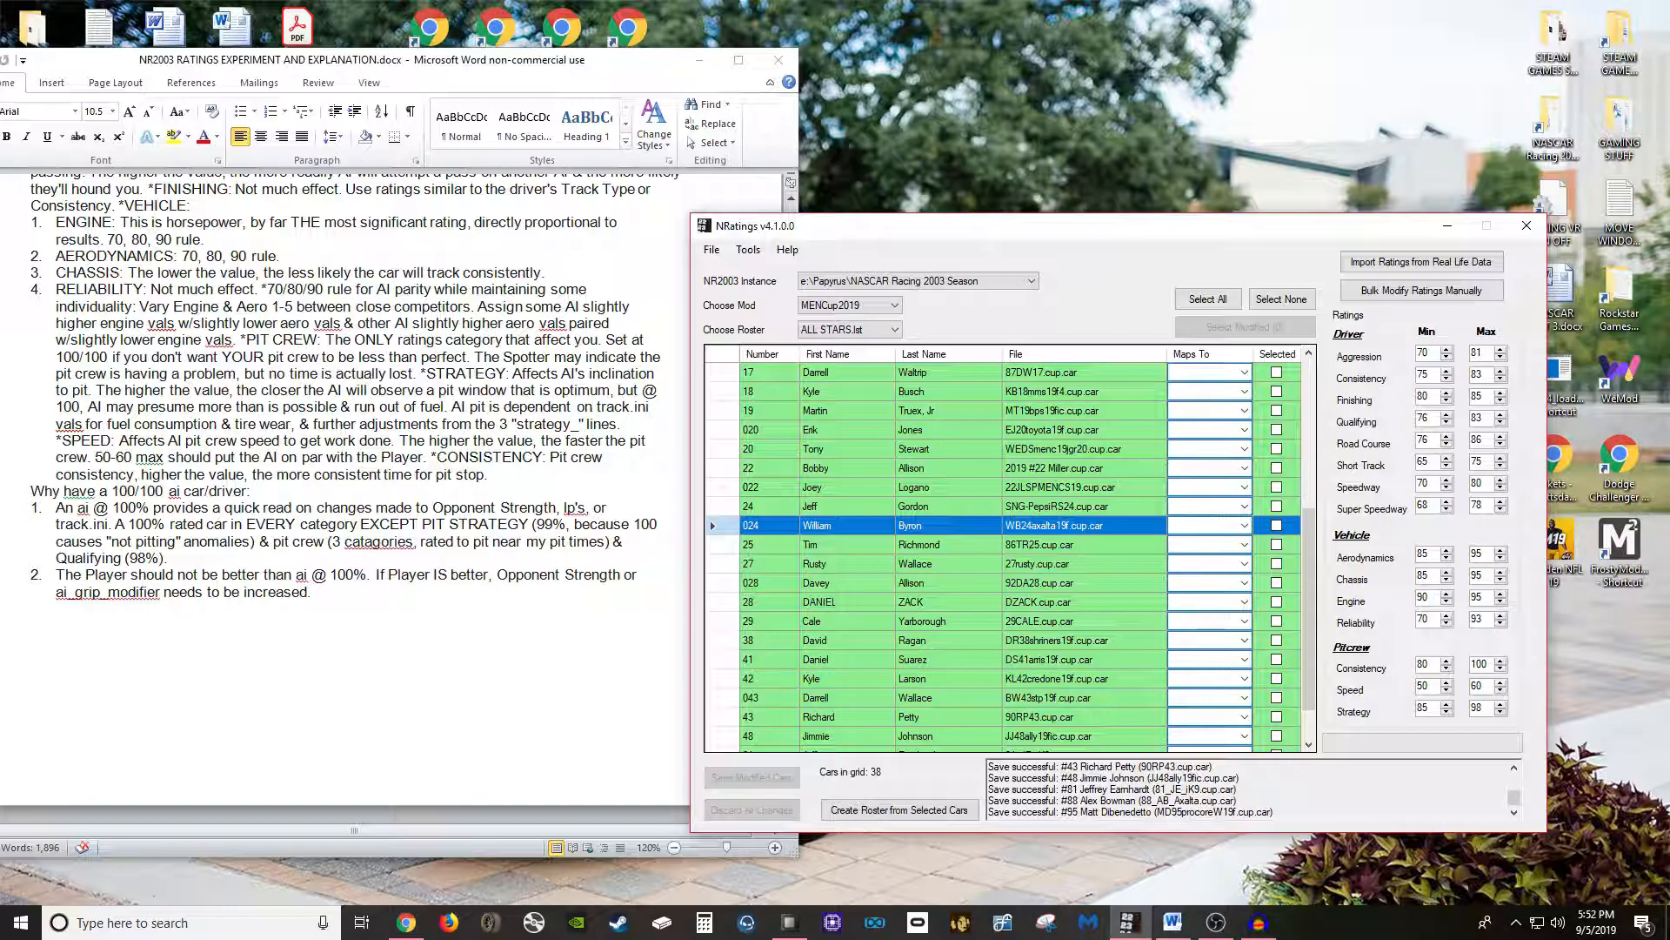
left_click(816, 583)
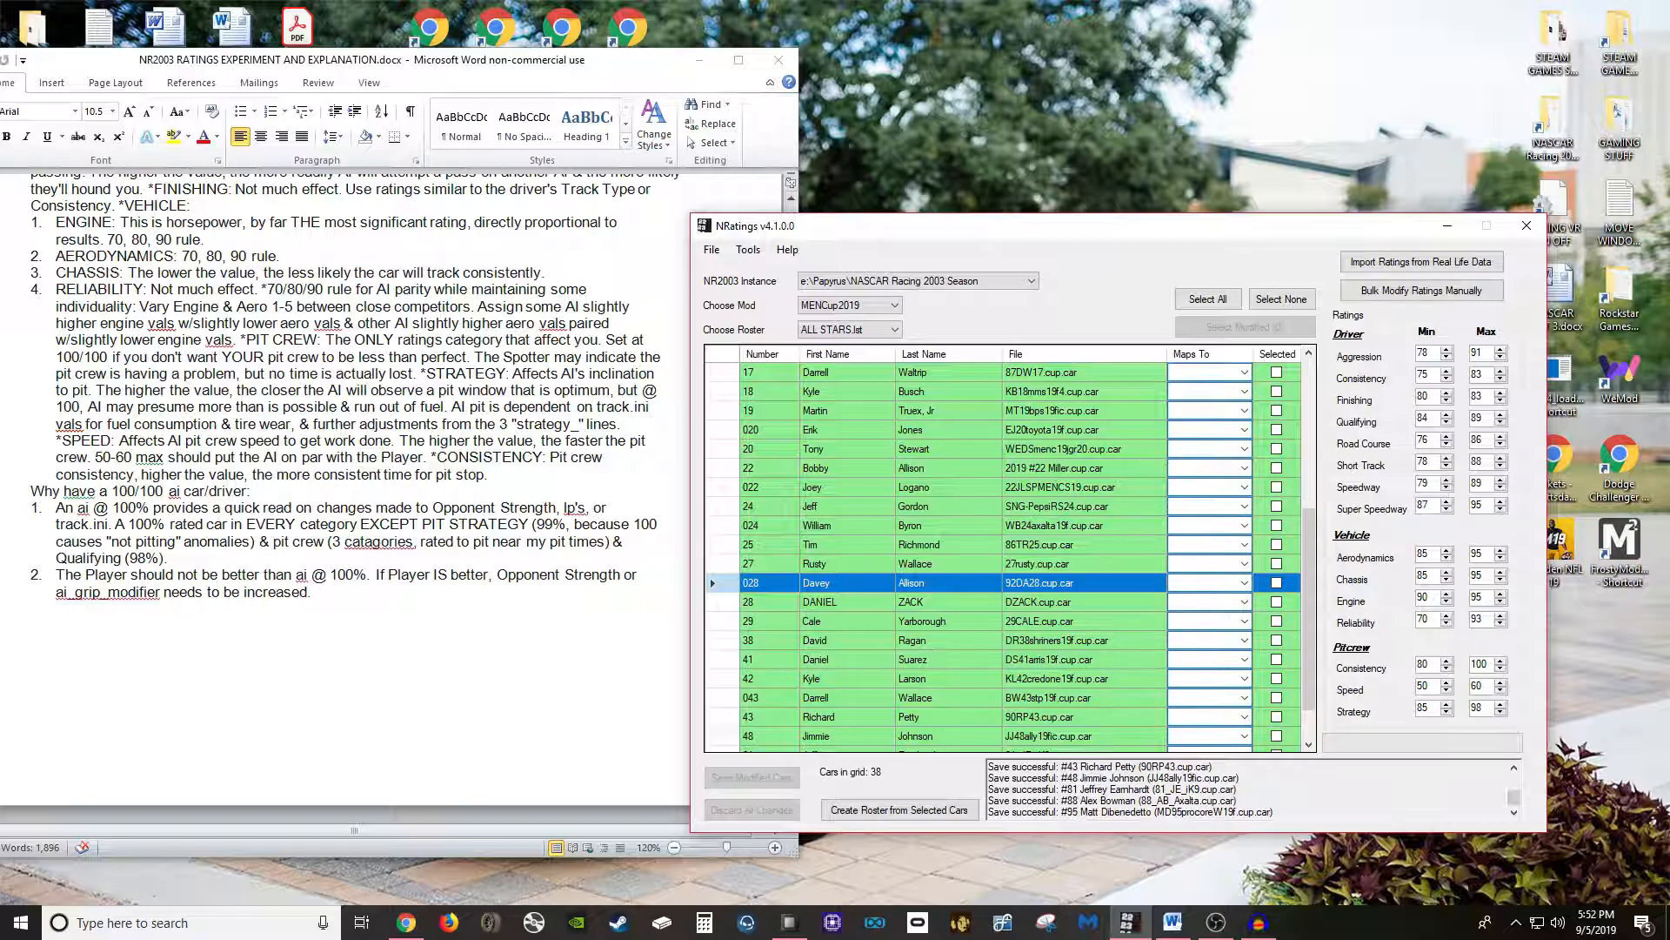
scroll(1009, 556, "down", 1)
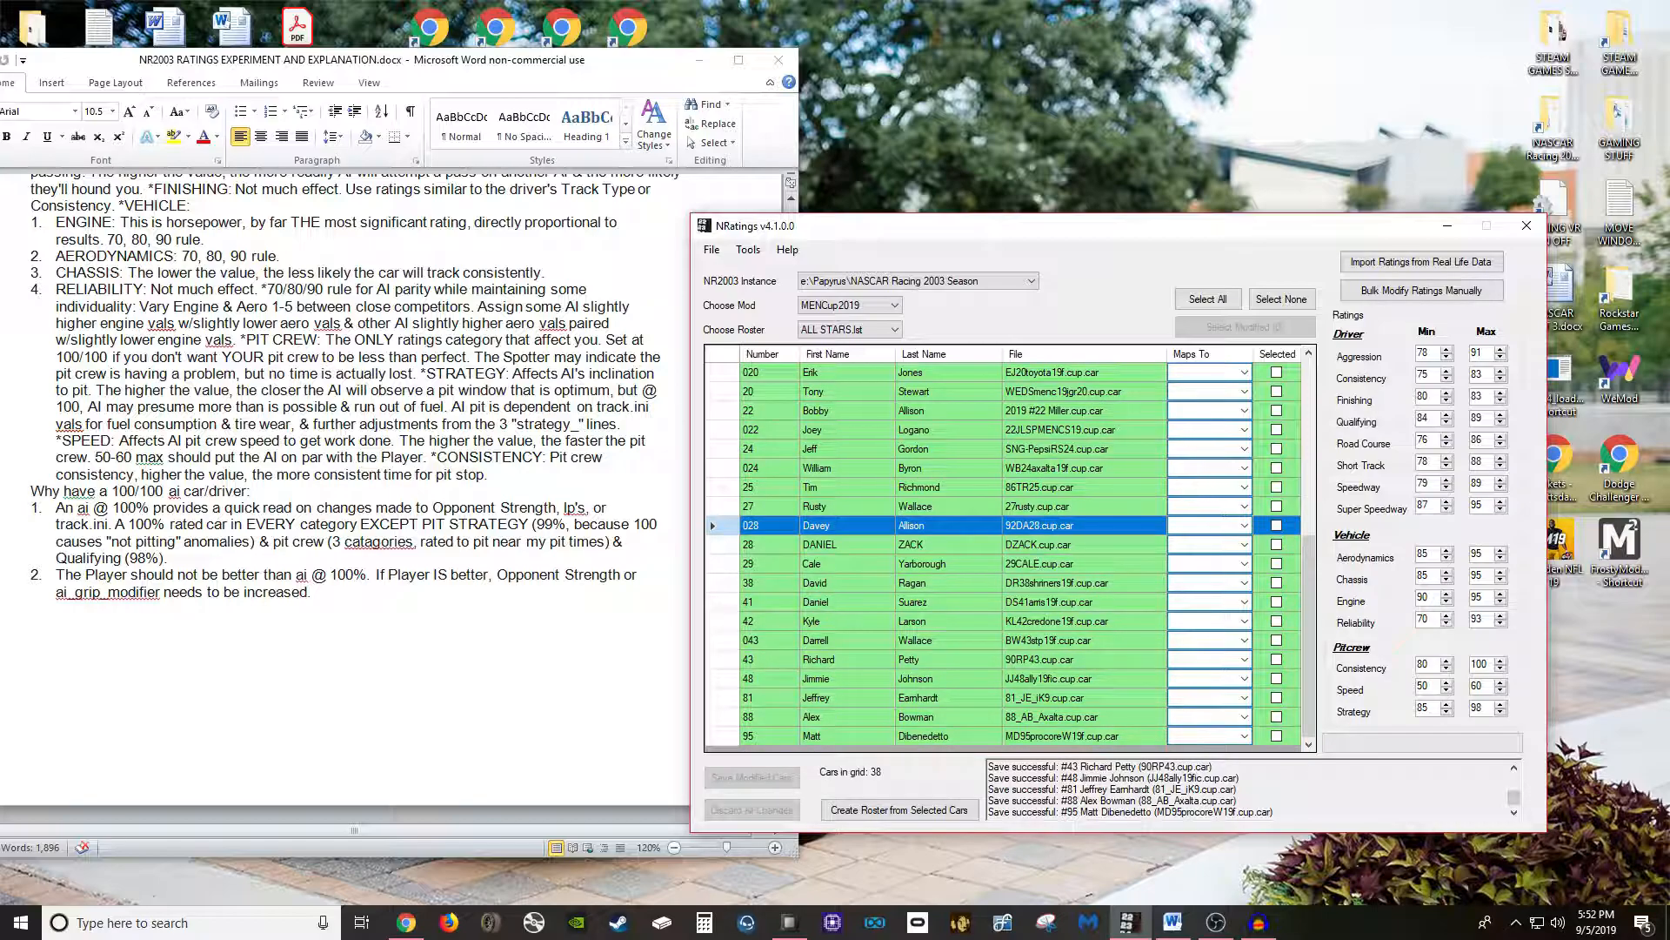
left_click(818, 698)
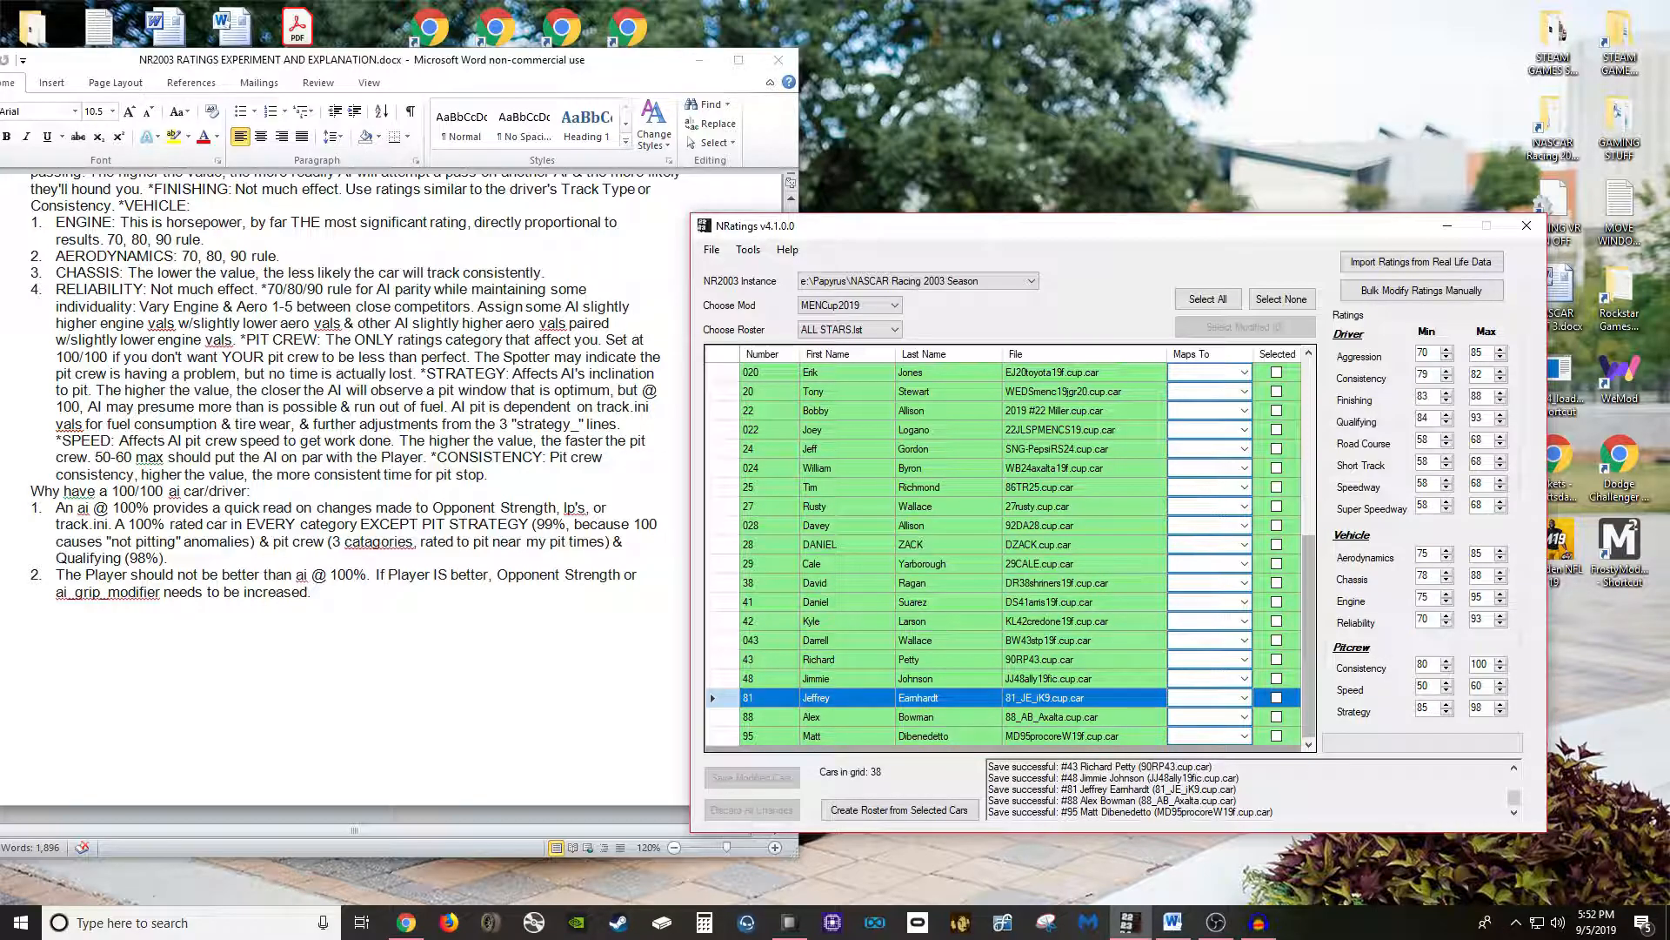